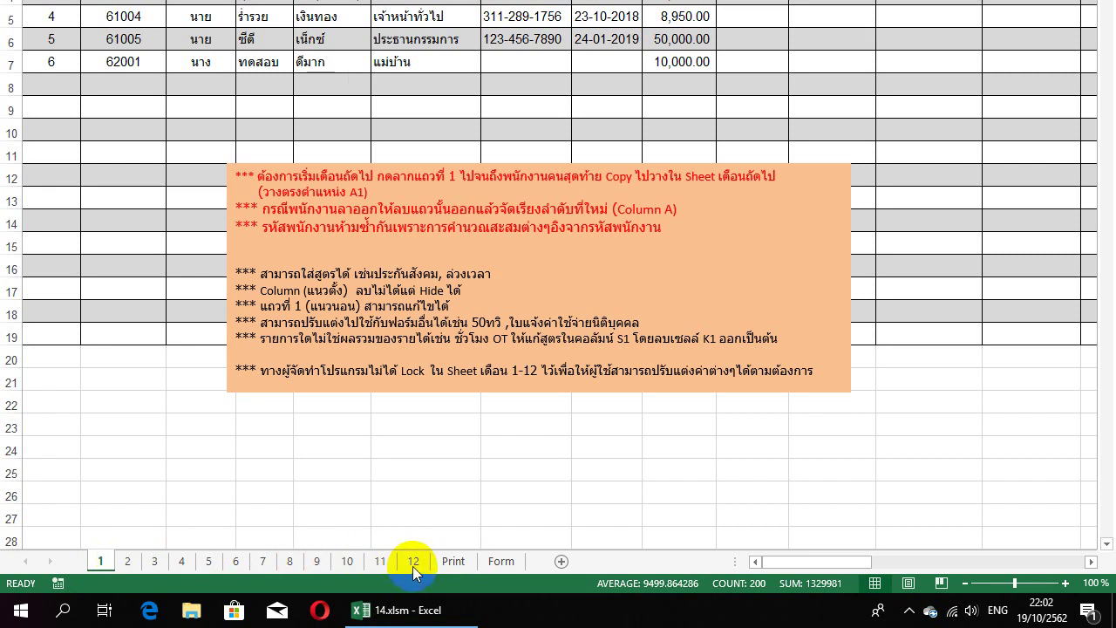
# Step: Display the Form sheet's payslip template in 14.xlsm, showing net pay of 10,518.00
pyautogui.click(528, 560)
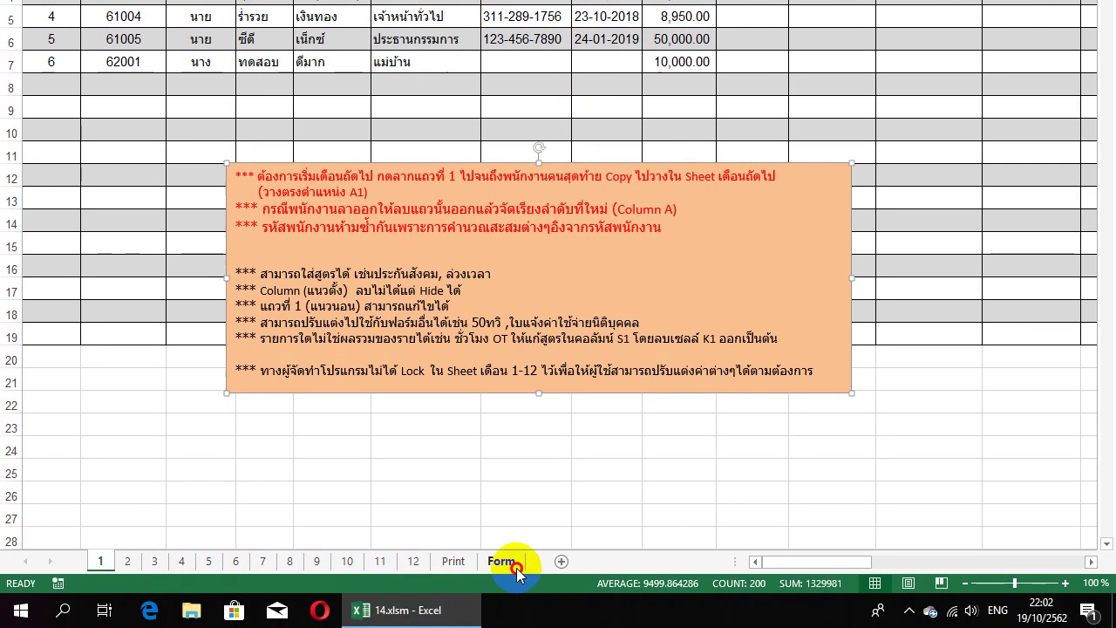
pyautogui.click(509, 581)
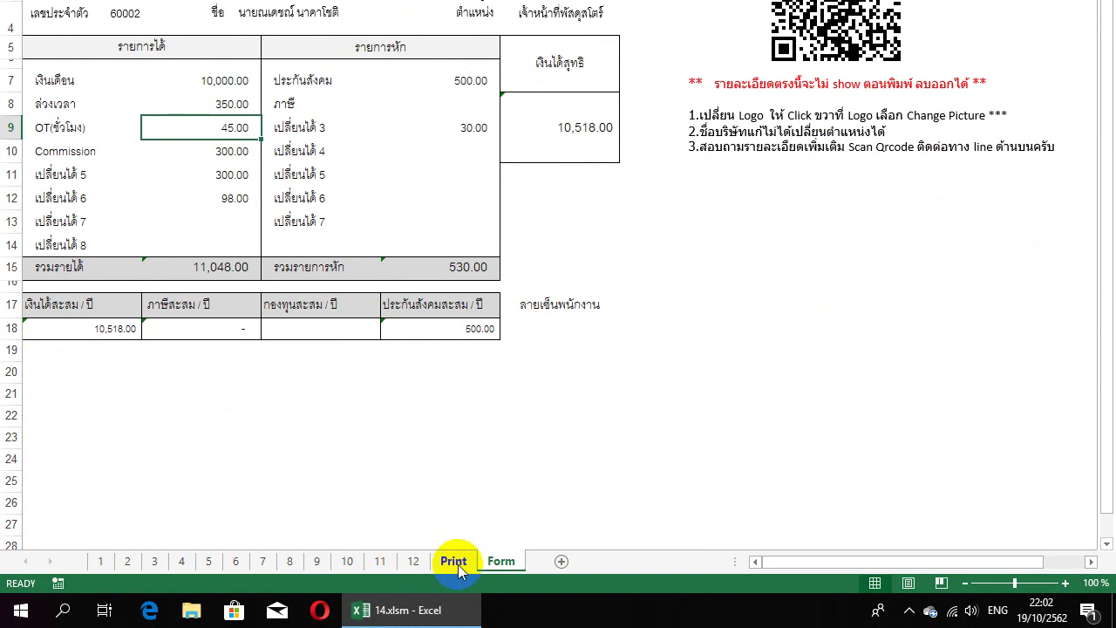
# Step: Look over the Print and Form sheets, ending on sheet 1's employee table
pyautogui.click(455, 562)
pyautogui.click(498, 562)
pyautogui.click(96, 562)
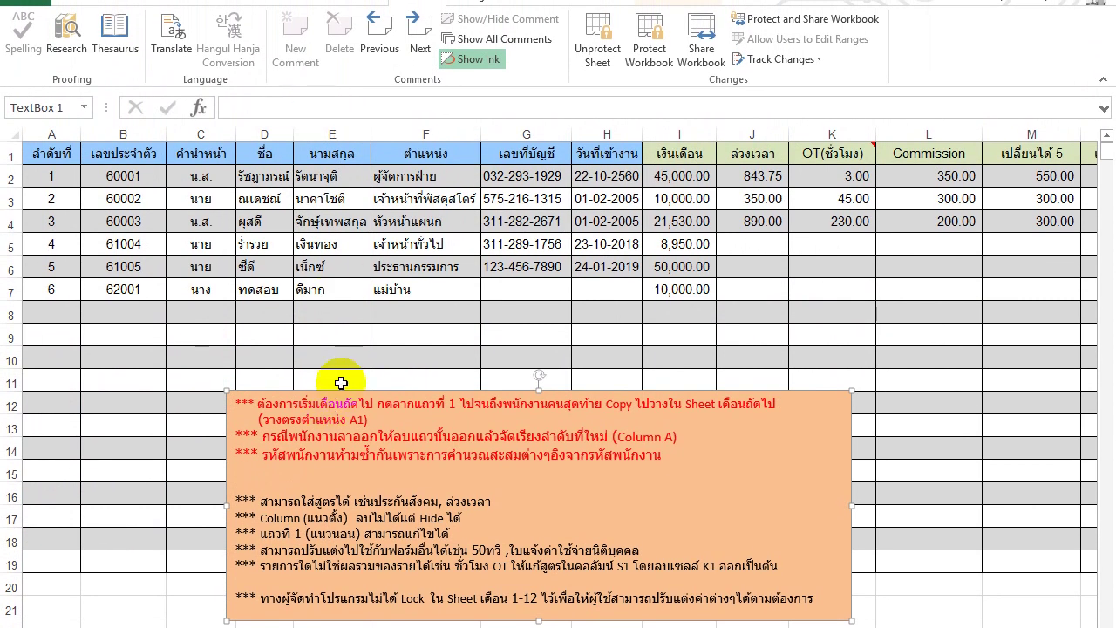
pyautogui.click(533, 427)
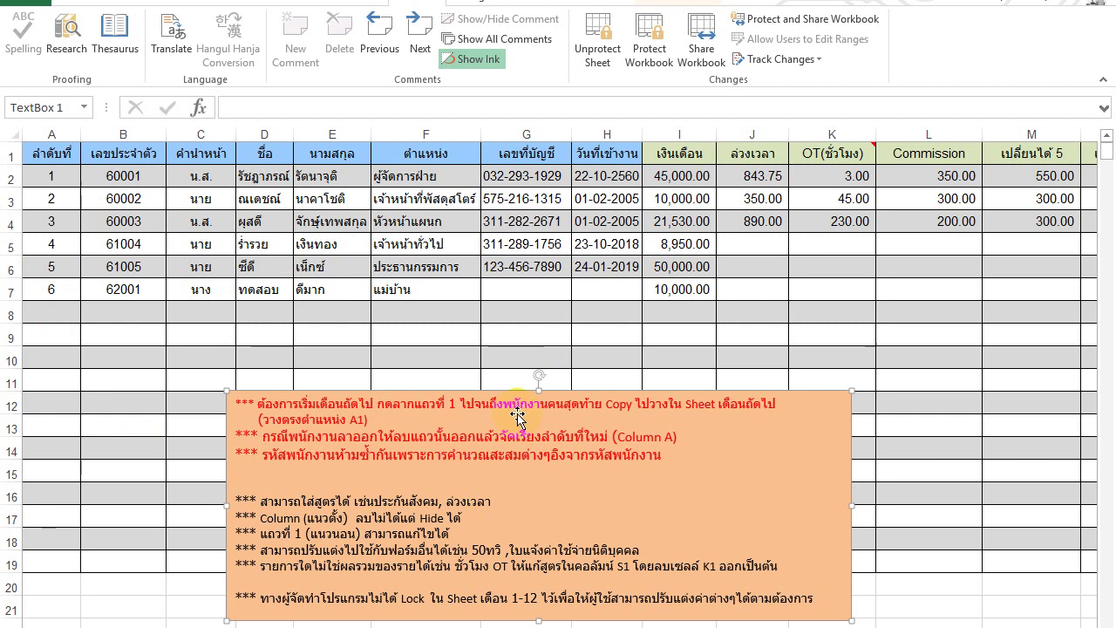
pyautogui.moveTo(344, 403); pyautogui.dragTo(373, 402)
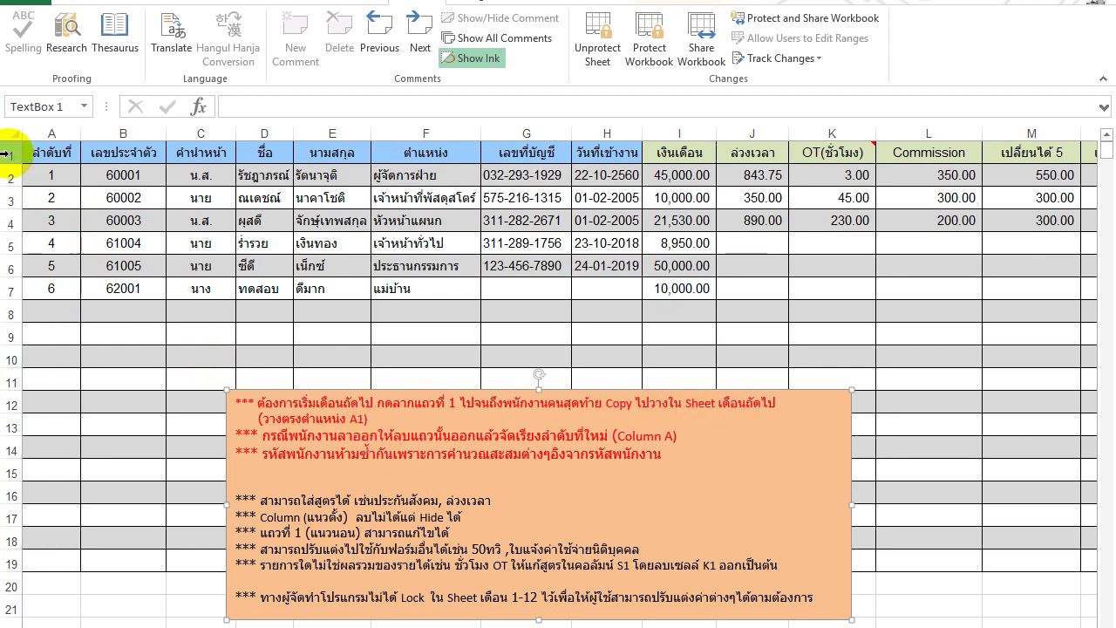
# Step: Copy sheet 1's rows 1–19, covering the header and all employee rows
pyautogui.click(19, 154)
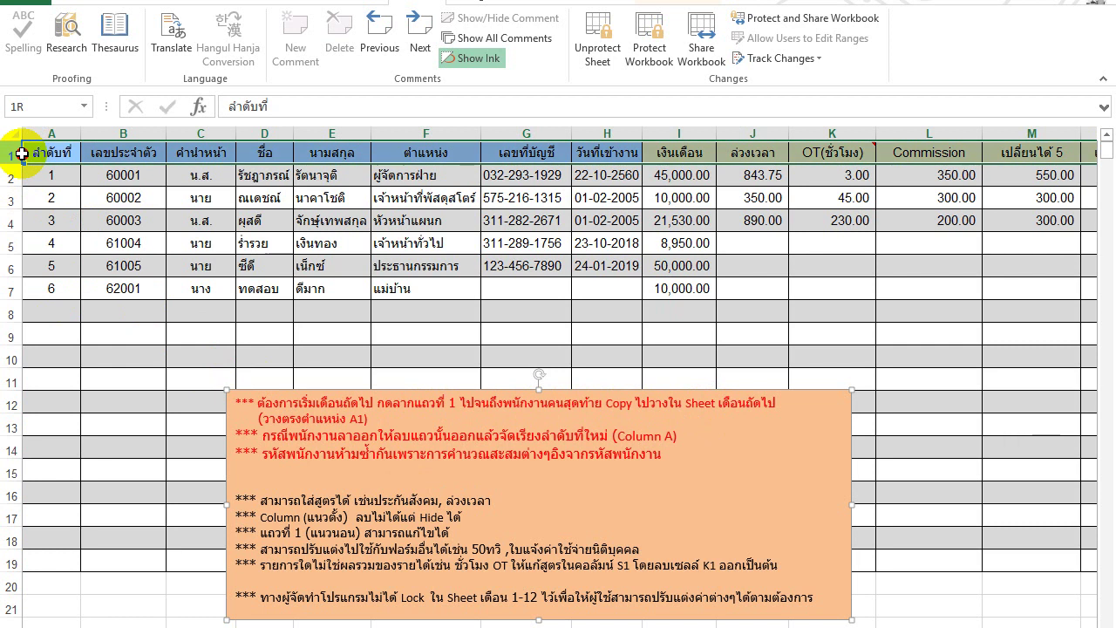
pyautogui.moveTo(21, 153); pyautogui.dragTo(24, 547)
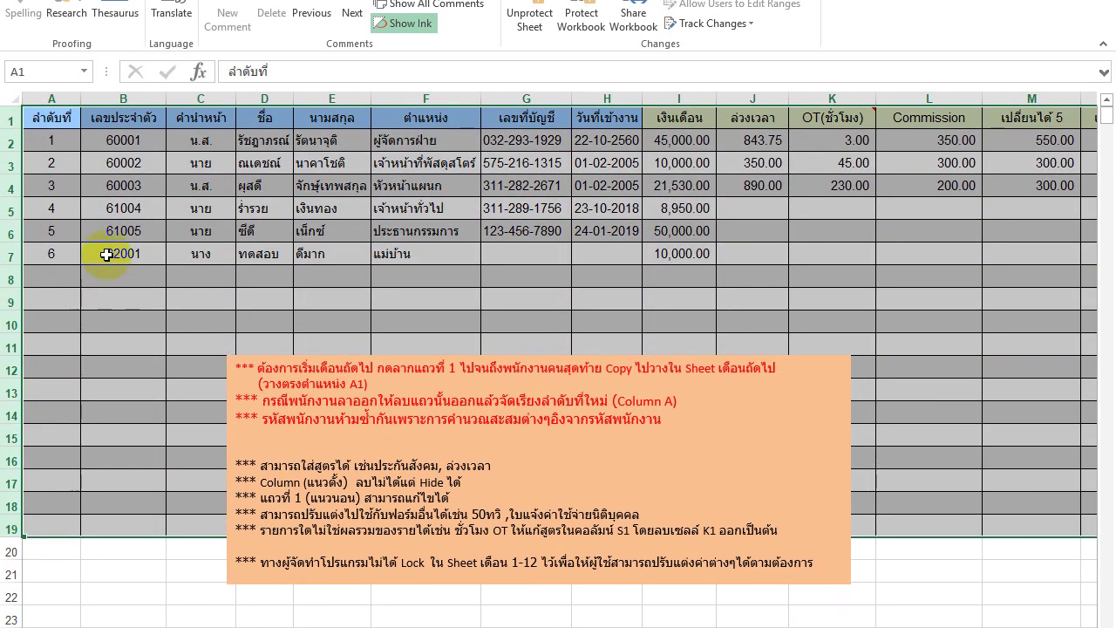
pyautogui.rightClick(107, 253)
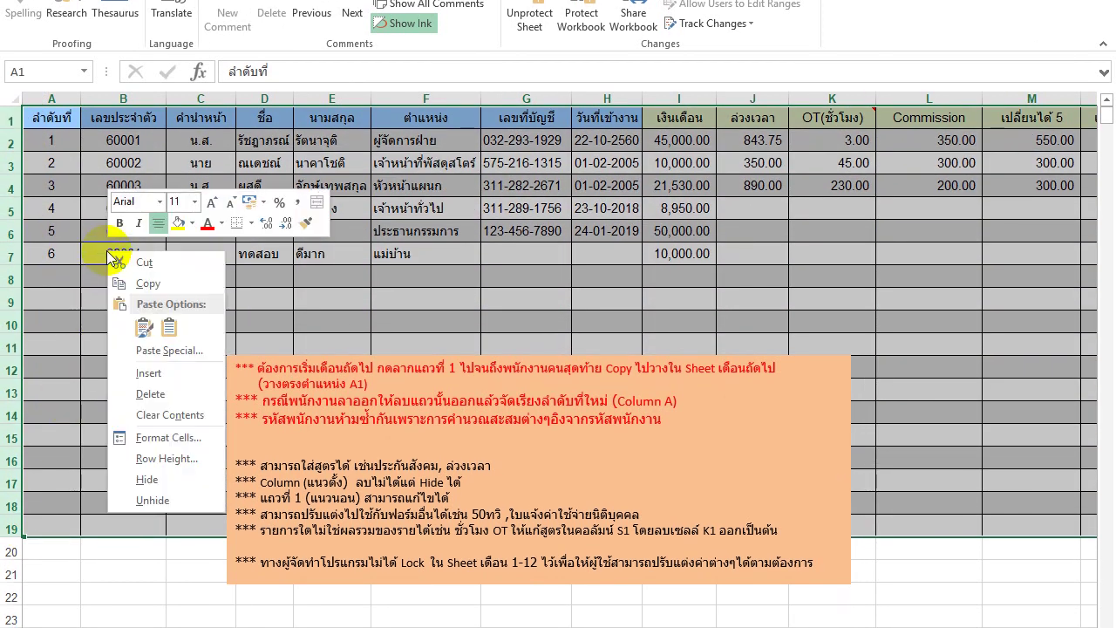
pyautogui.click(150, 289)
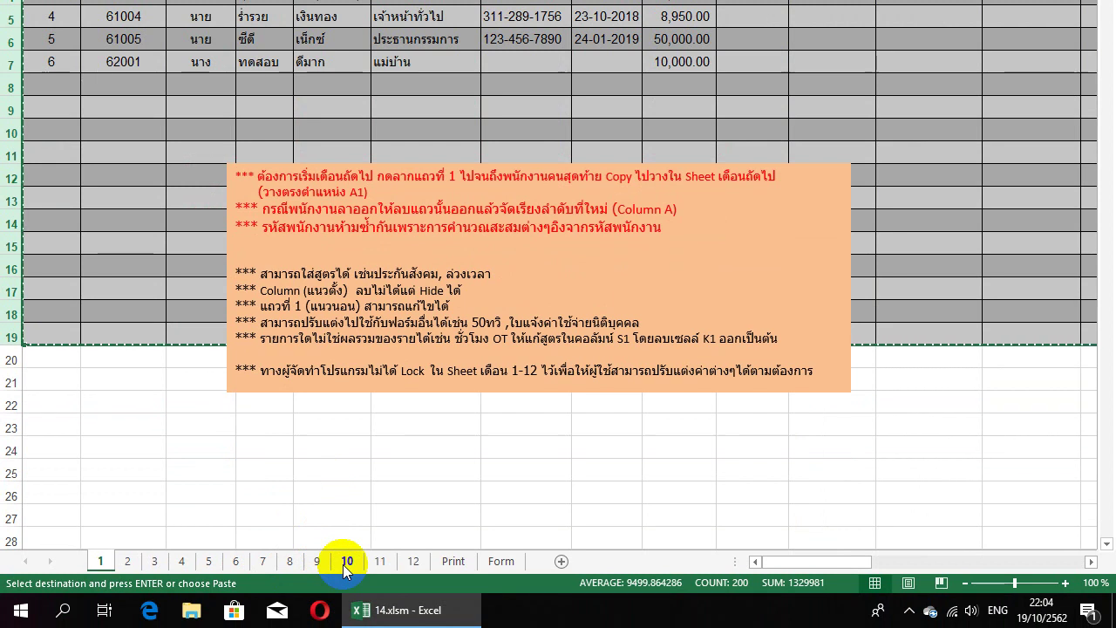
# Step: Paste the copied employee table into sheet 10 starting at cell A1
pyautogui.click(347, 562)
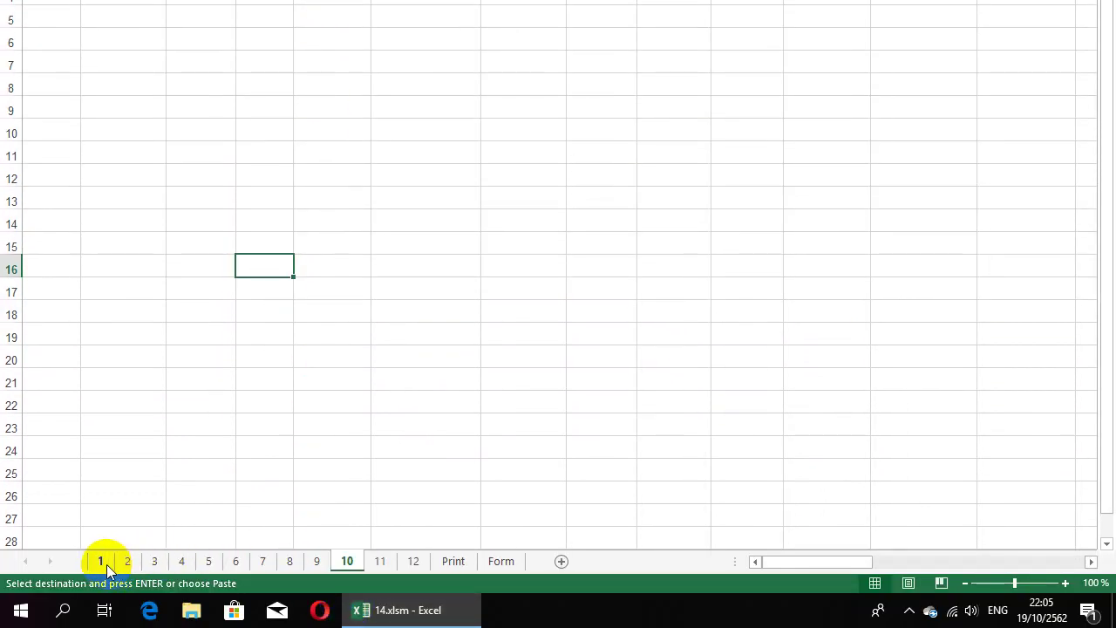
pyautogui.click(107, 564)
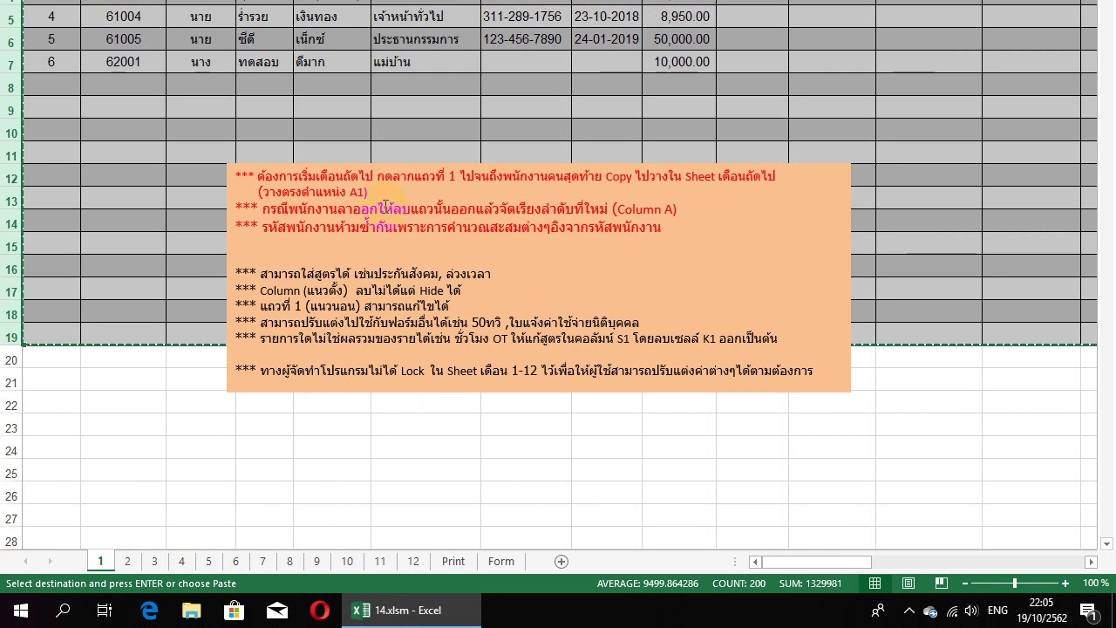
pyautogui.click(347, 565)
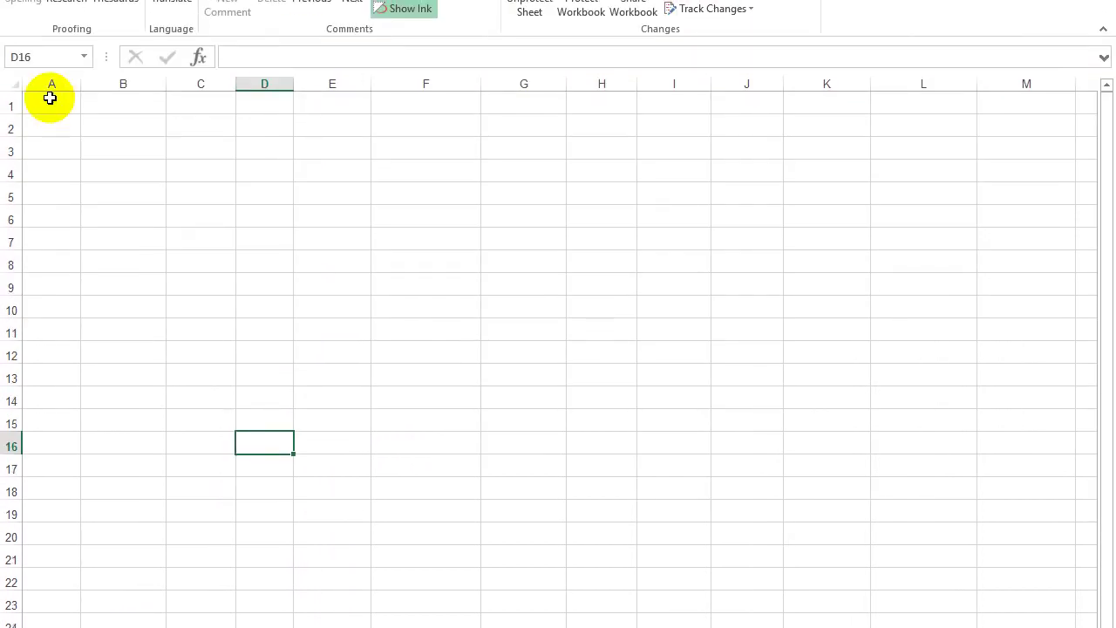
pyautogui.click(48, 106)
pyautogui.rightClick(49, 107)
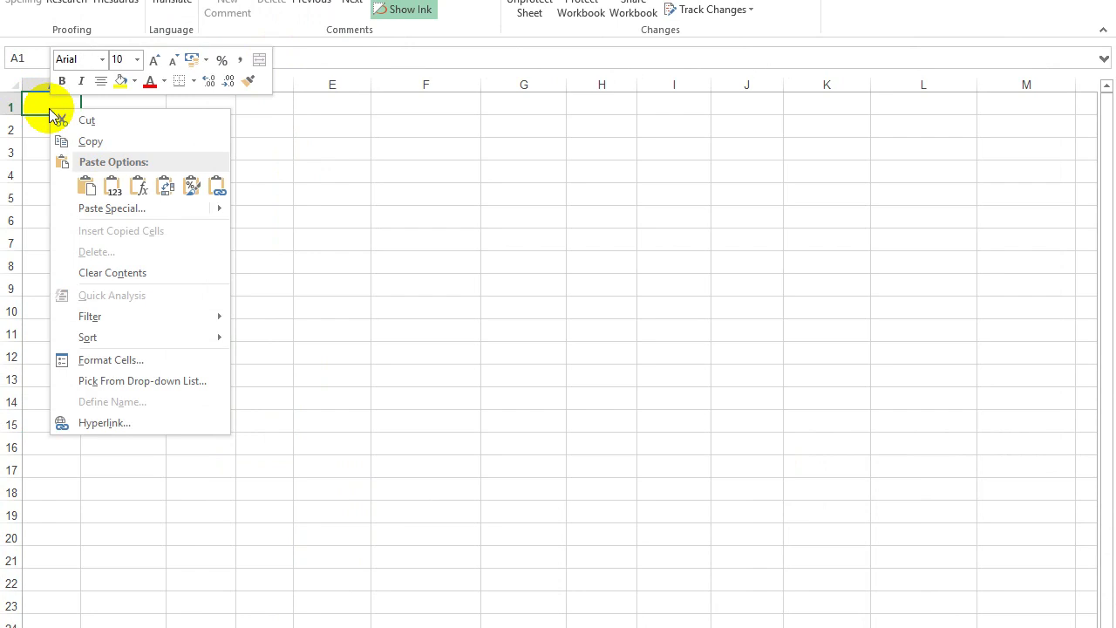
pyautogui.click(89, 183)
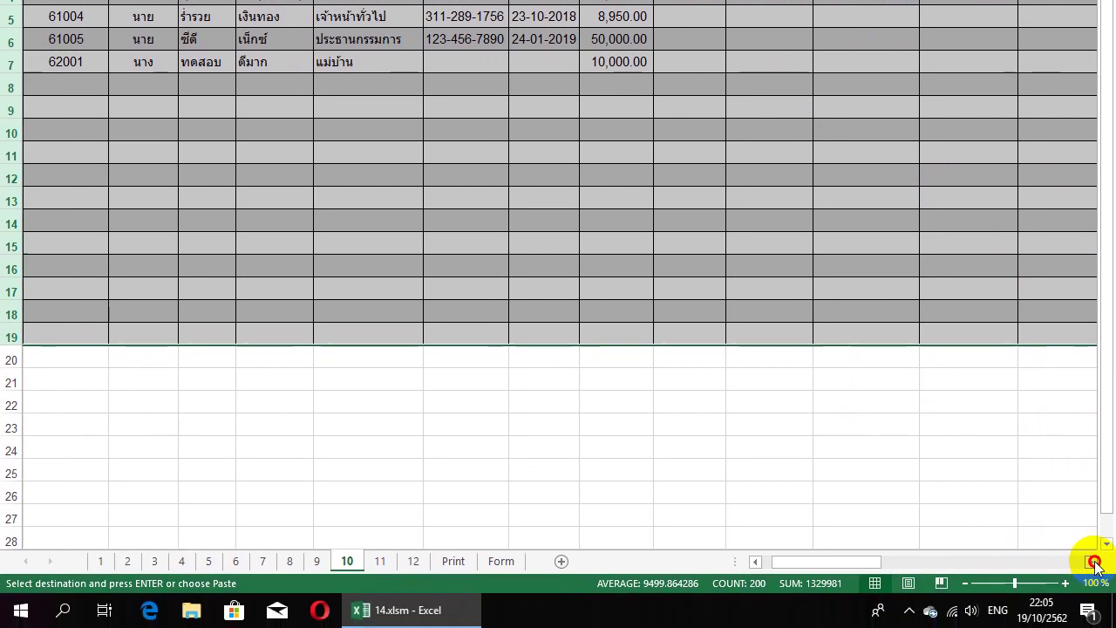
pyautogui.click(1092, 561)
pyautogui.click(1094, 563)
pyautogui.click(1094, 563)
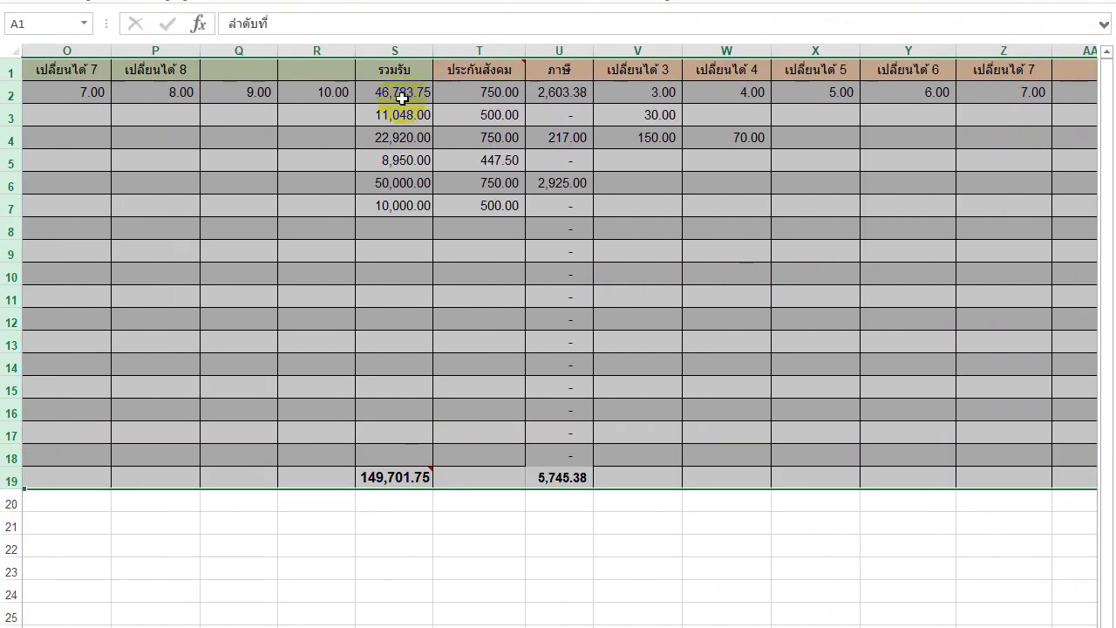
pyautogui.click(402, 102)
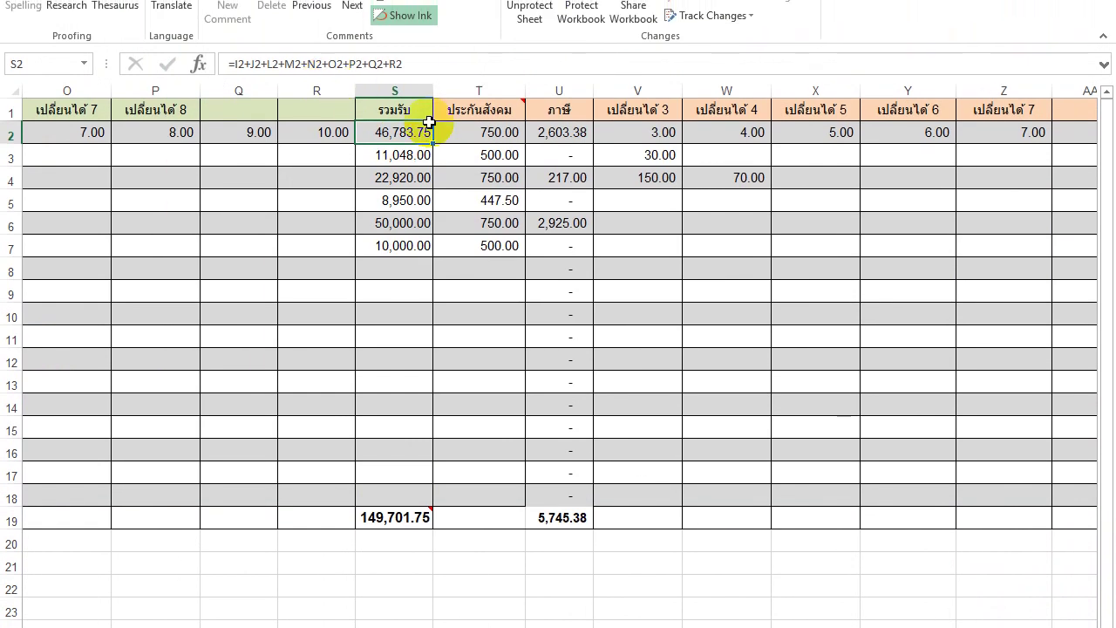
pyautogui.click(475, 100)
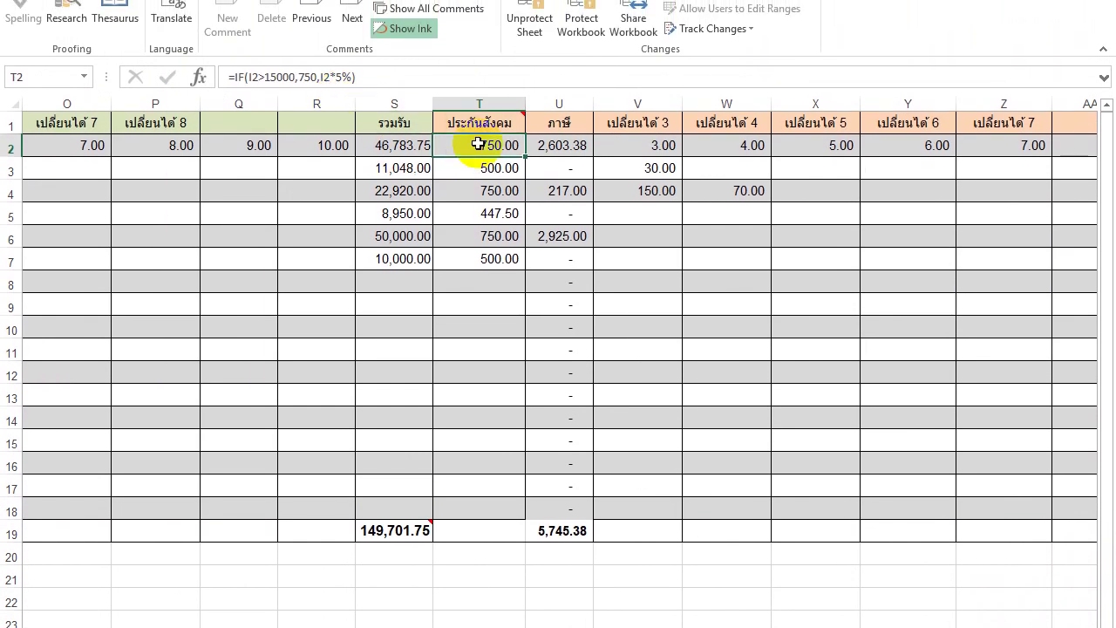
pyautogui.click(554, 138)
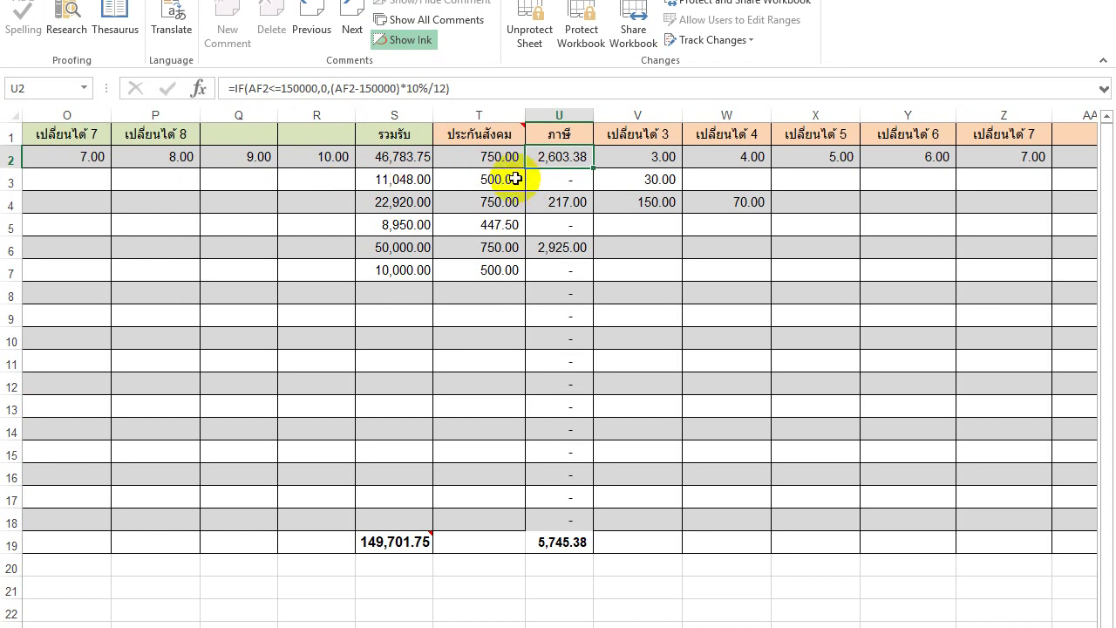
pyautogui.click(495, 156)
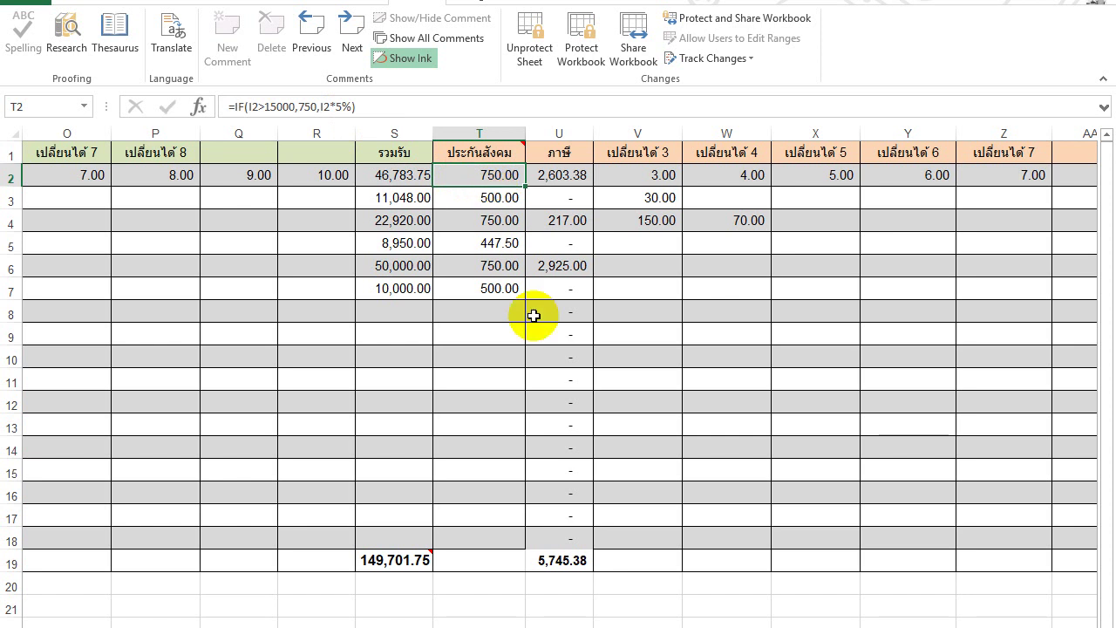
# Step: Enter 12,000 as the first employee's salary in I2
pyautogui.press('Left')
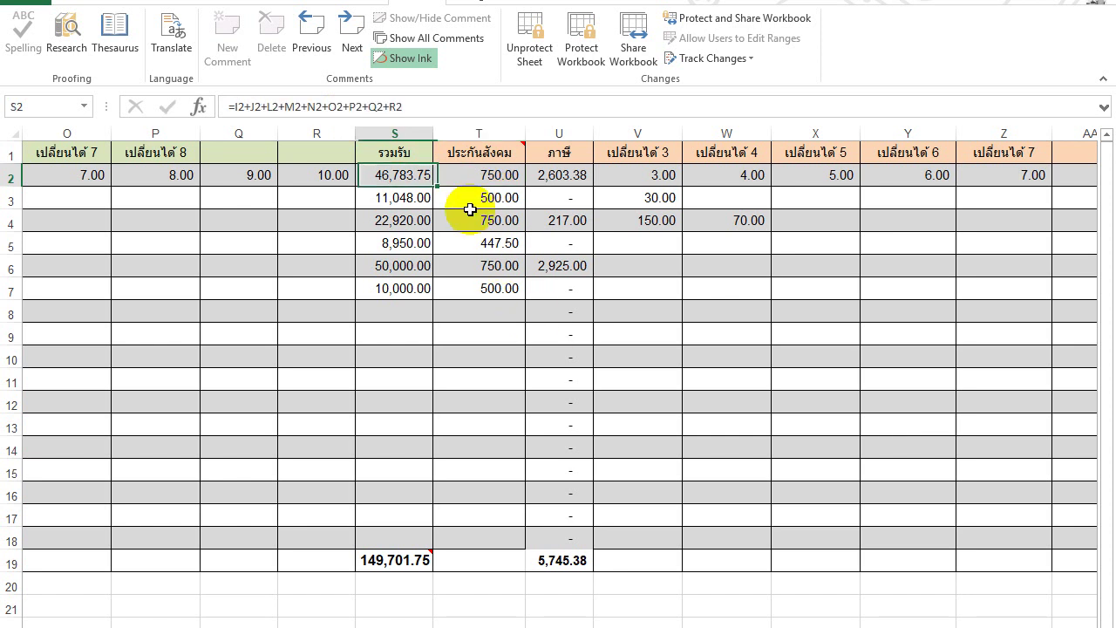
pyautogui.press('Left')
pyautogui.press('Left')
pyautogui.press('Left')
pyautogui.press('Left')
pyautogui.press('Left')
pyautogui.press('Left')
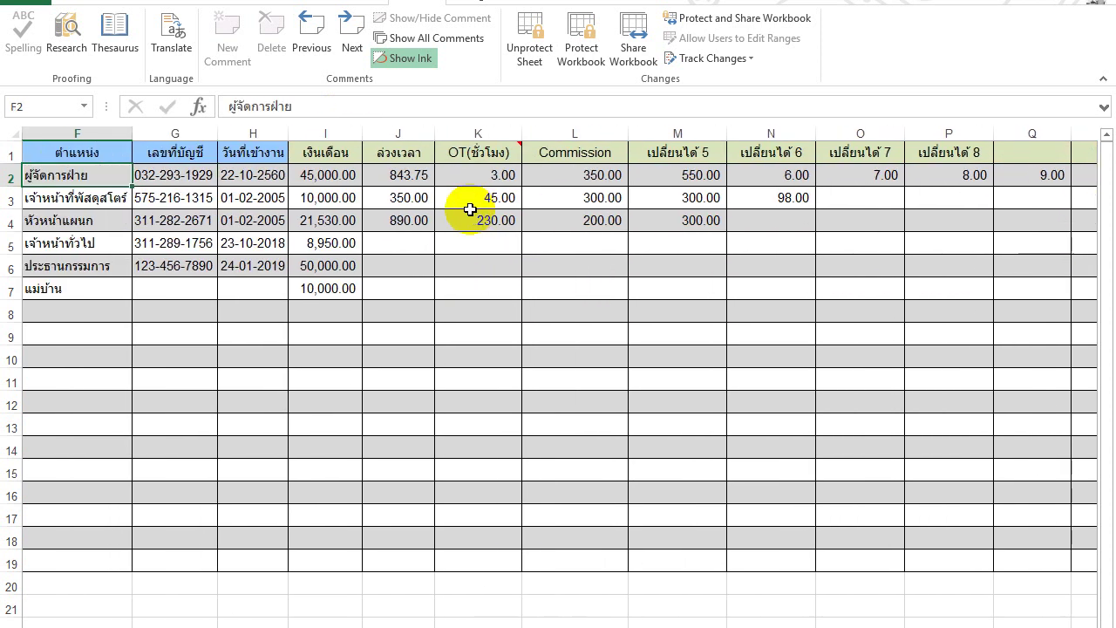
pyautogui.click(346, 175)
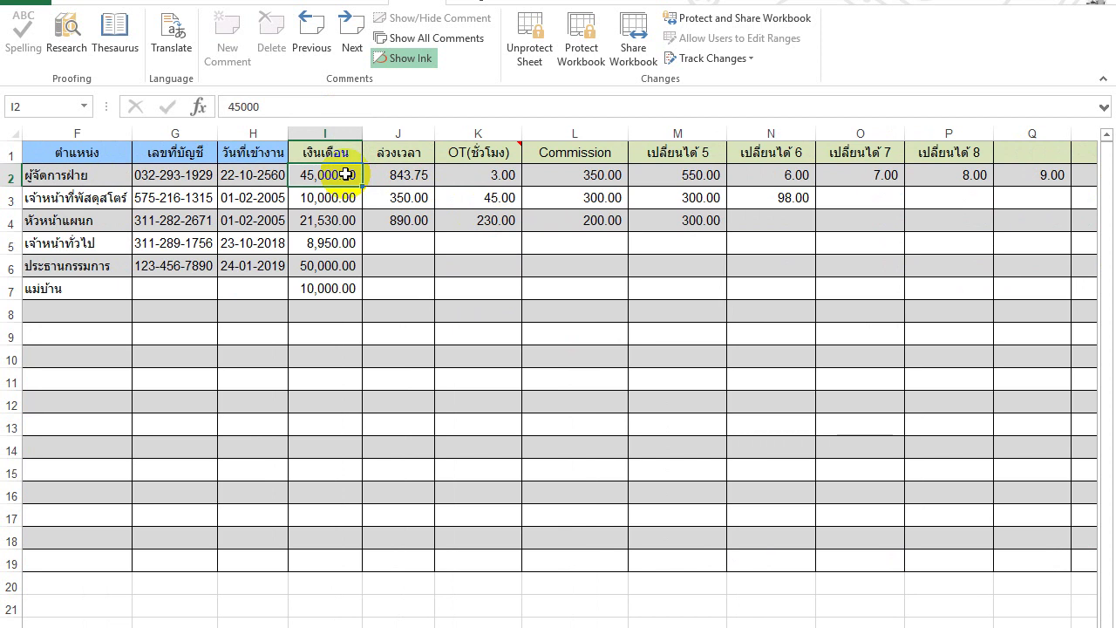
pyautogui.write('12000')
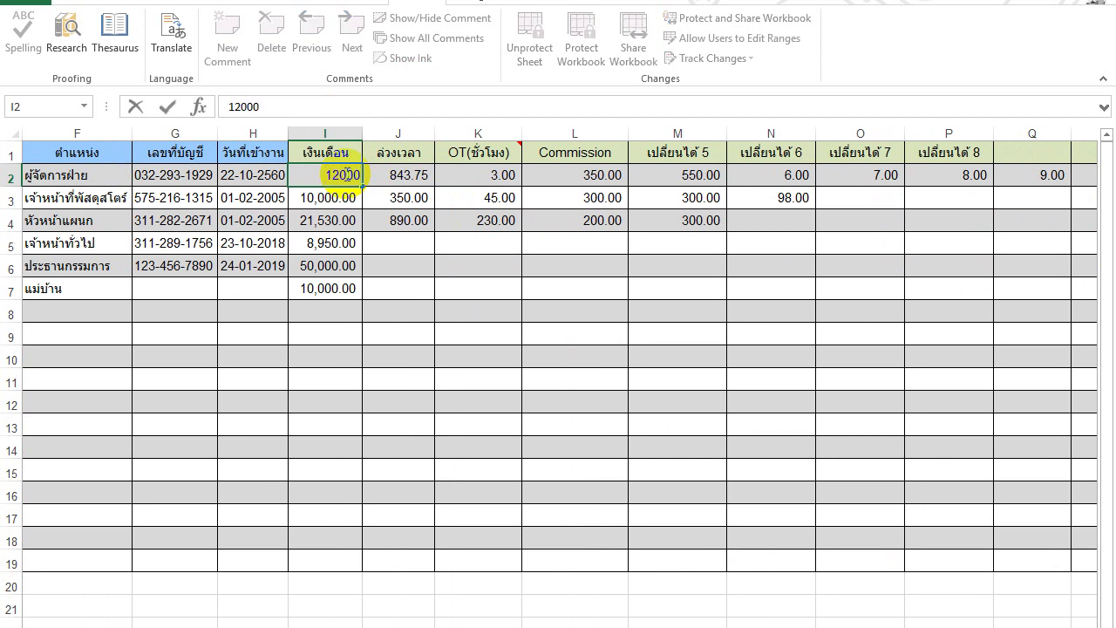
pyautogui.press('Return')
# Step: Inspect row 2's commission, total income, social security and tax formulas in L2–U2
pyautogui.click(525, 180)
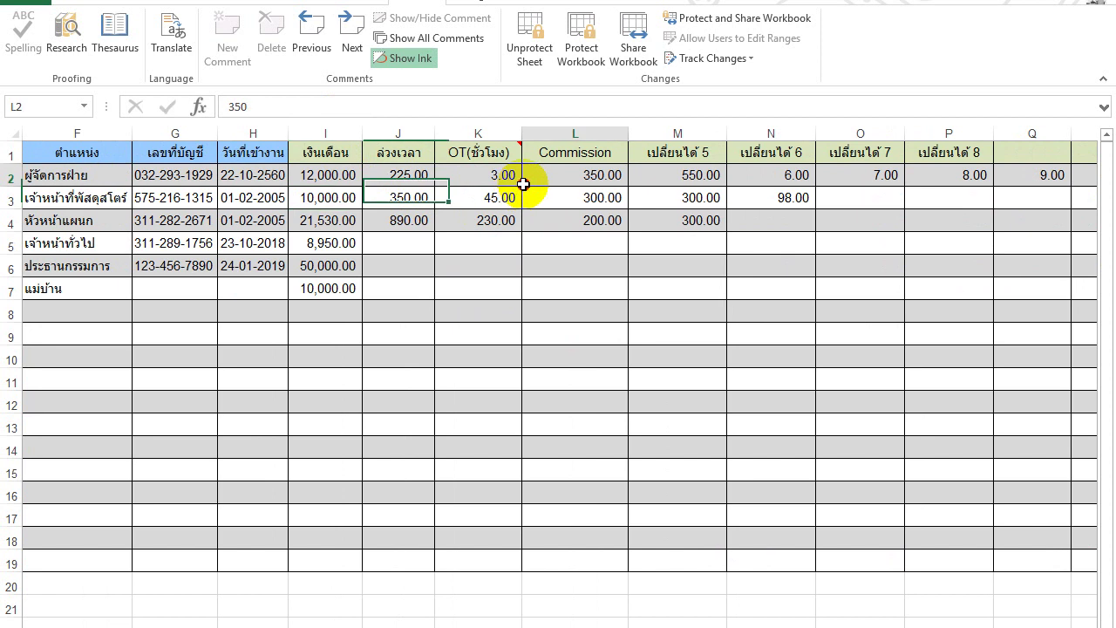
pyautogui.press('Right')
pyautogui.press('Right')
pyautogui.press('Right')
pyautogui.press('Right')
pyautogui.press('Right')
pyautogui.press('Right')
pyautogui.press('Right')
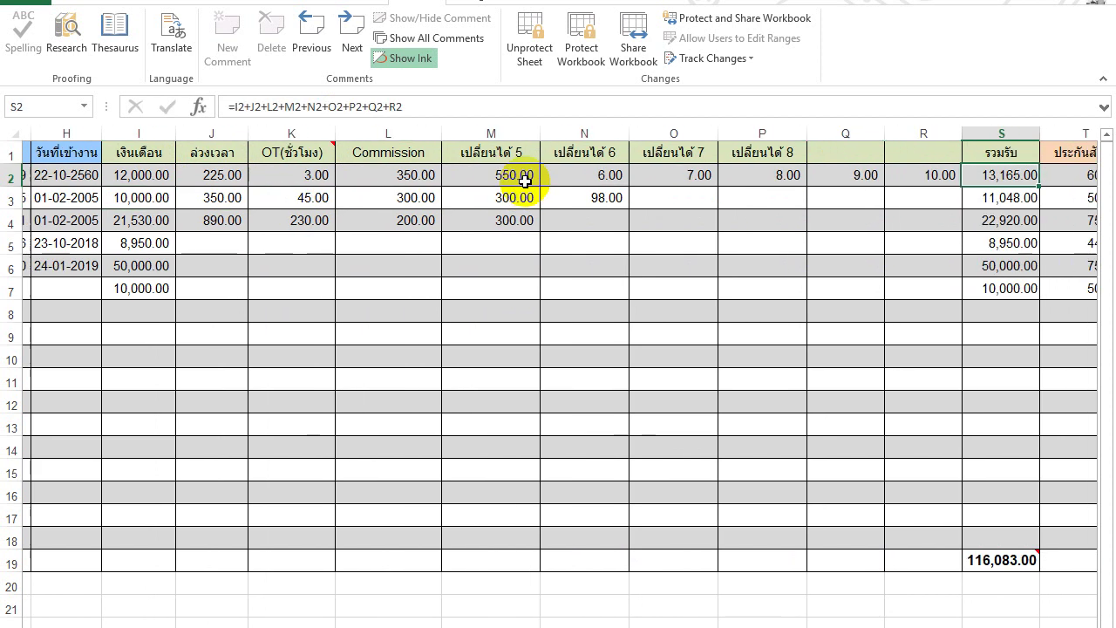
pyautogui.press('Right')
pyautogui.press('Right')
pyautogui.press('Right')
pyautogui.press('Right')
pyautogui.press('Right')
pyautogui.press('Right')
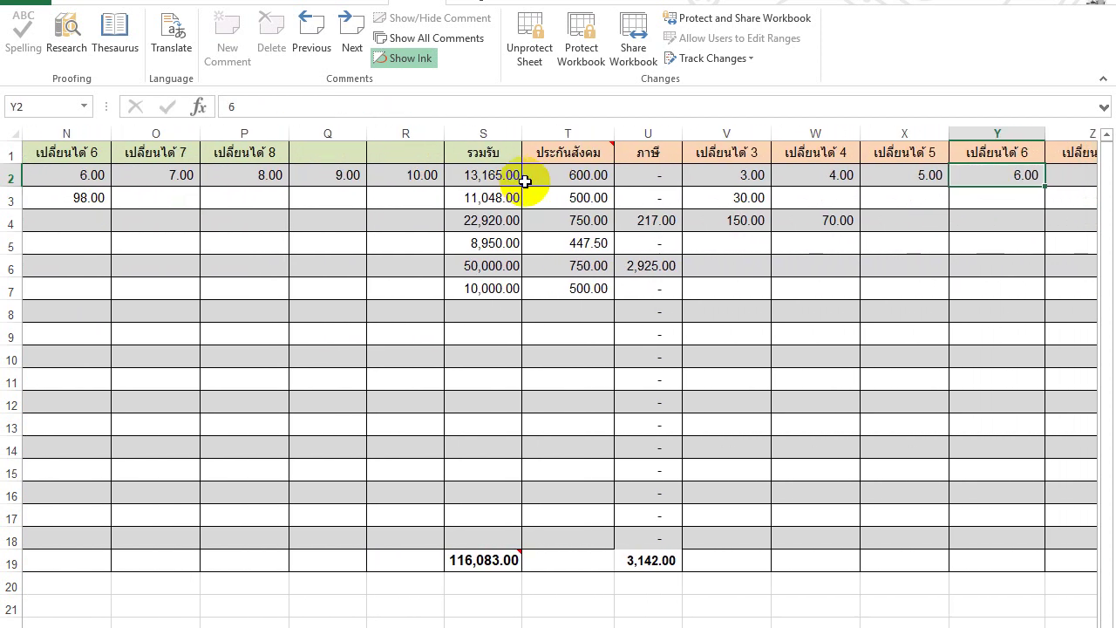
pyautogui.click(571, 174)
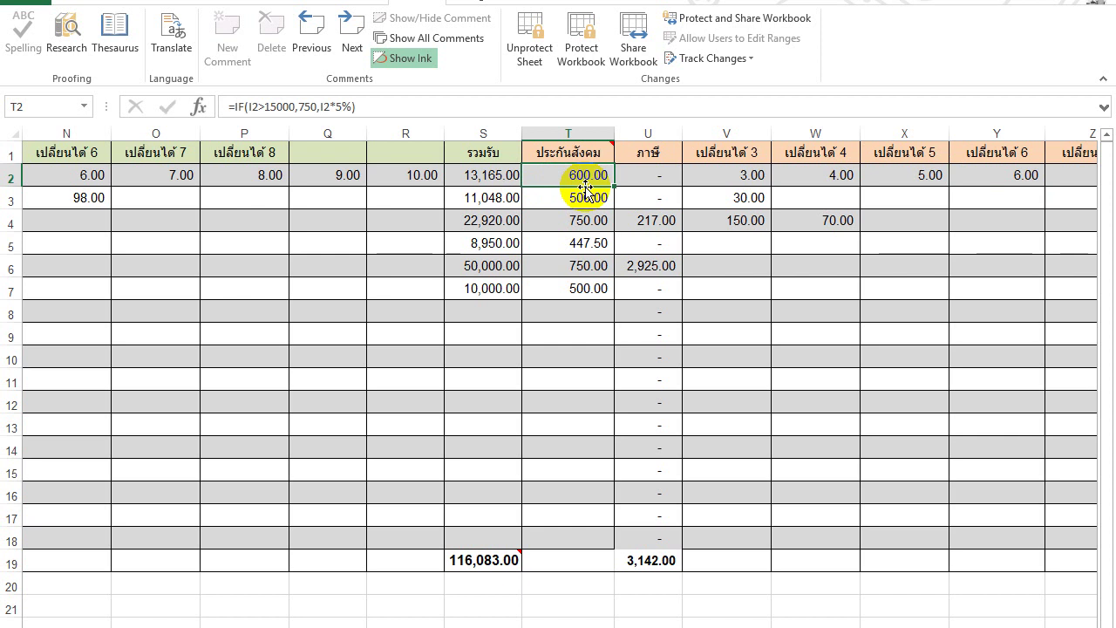
pyautogui.click(501, 175)
pyautogui.click(552, 174)
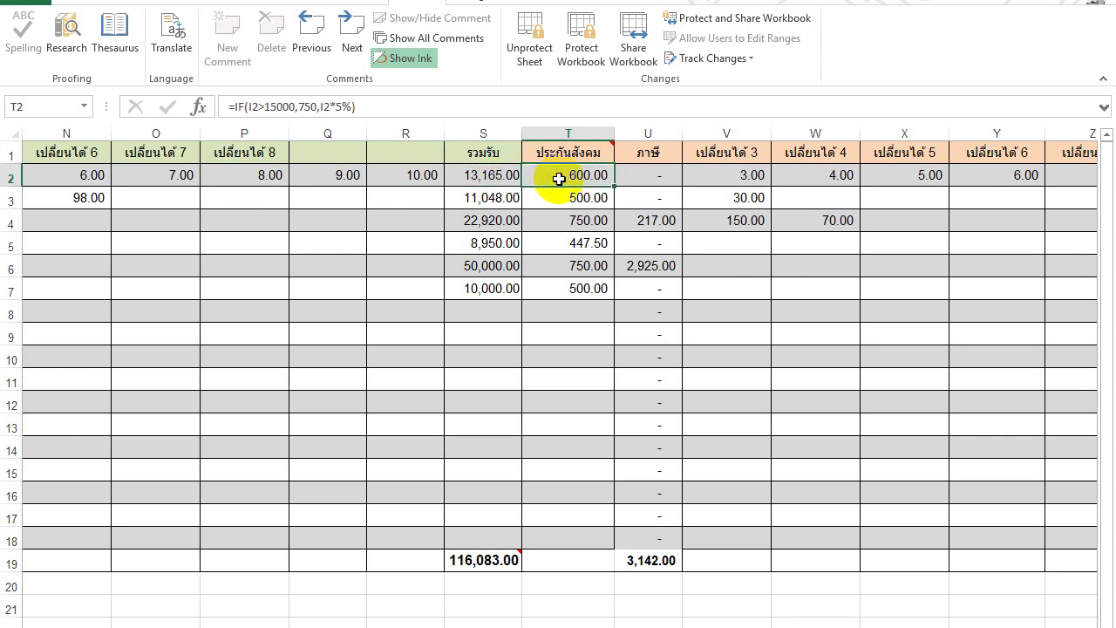
pyautogui.click(483, 175)
pyautogui.click(555, 182)
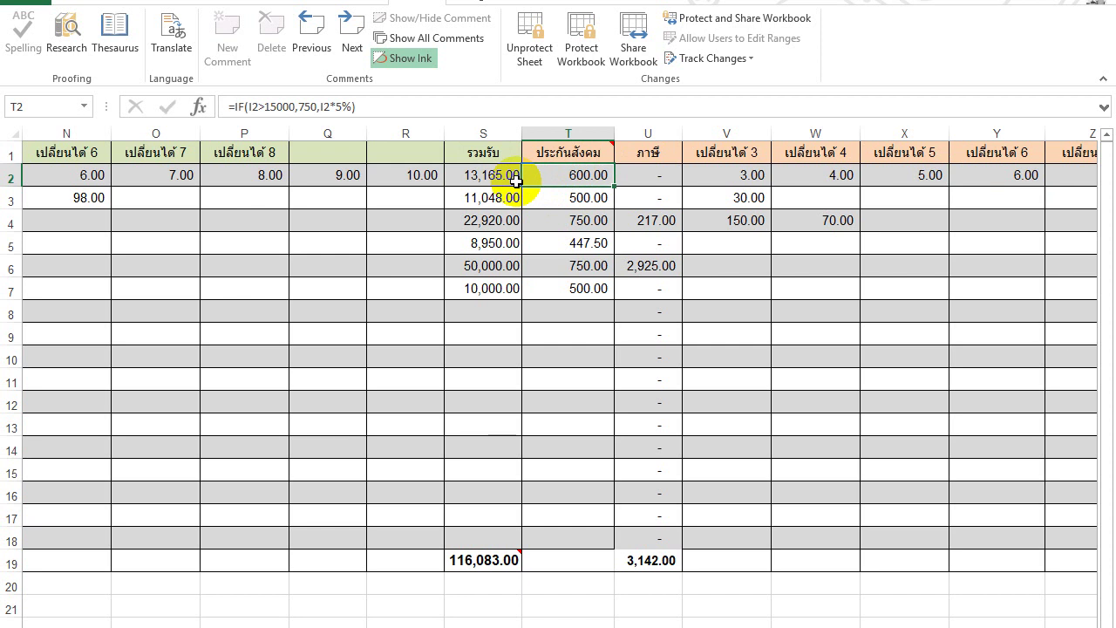
pyautogui.press('Right')
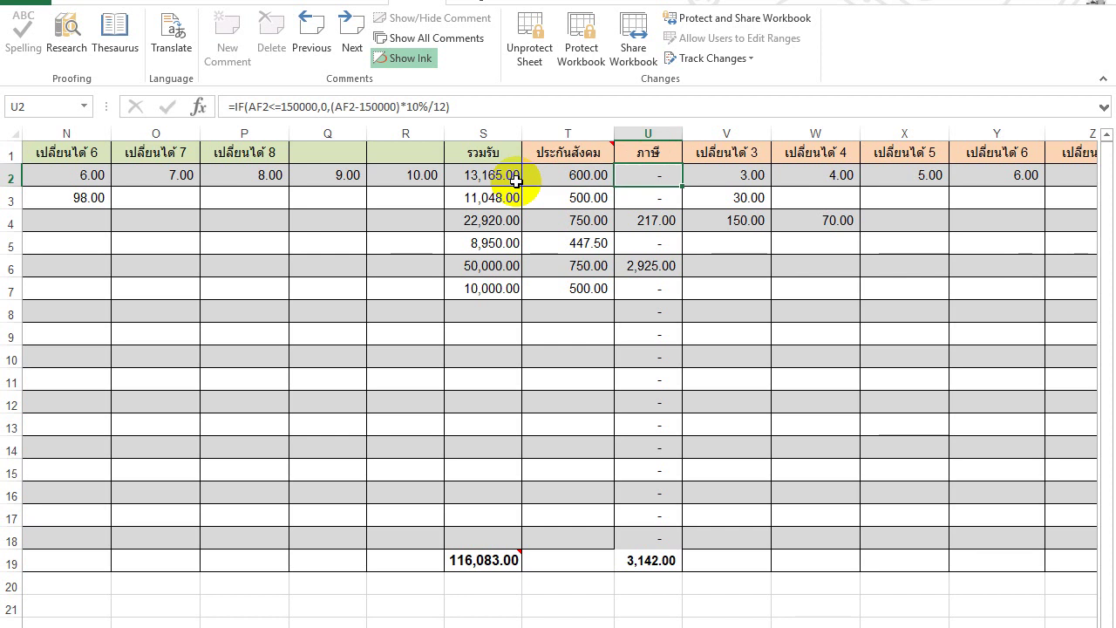
pyautogui.press('Left')
pyautogui.press('Right')
pyautogui.press('Left')
pyautogui.press('Left')
pyautogui.press('Left')
pyautogui.press('Left')
pyautogui.press('Left')
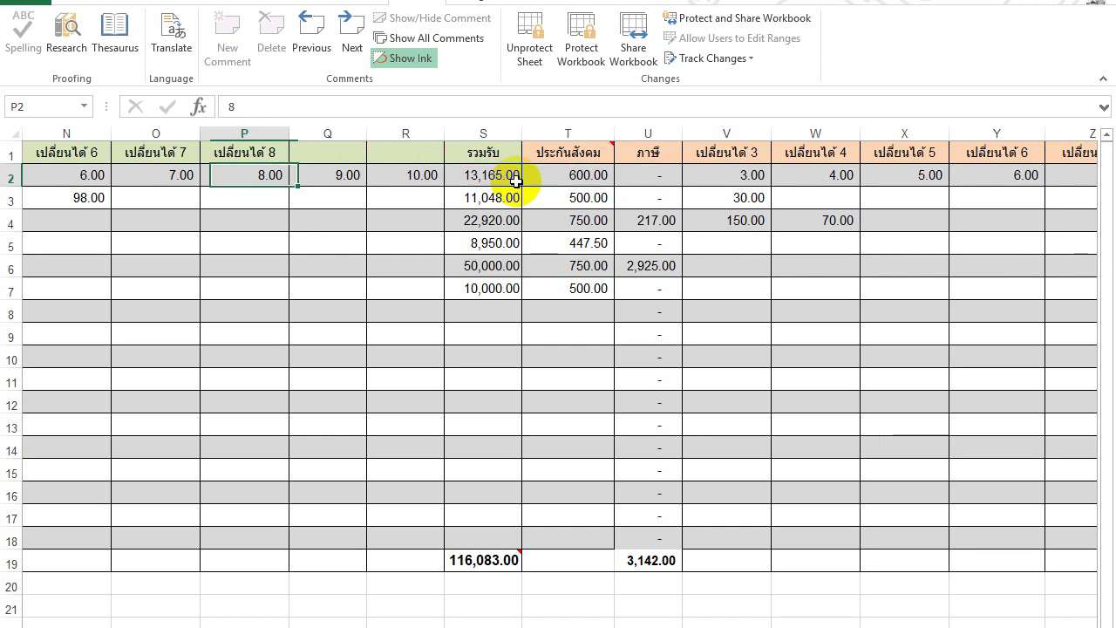
pyautogui.press('Left')
pyautogui.press('Left')
pyautogui.press('Left')
pyautogui.press('Left')
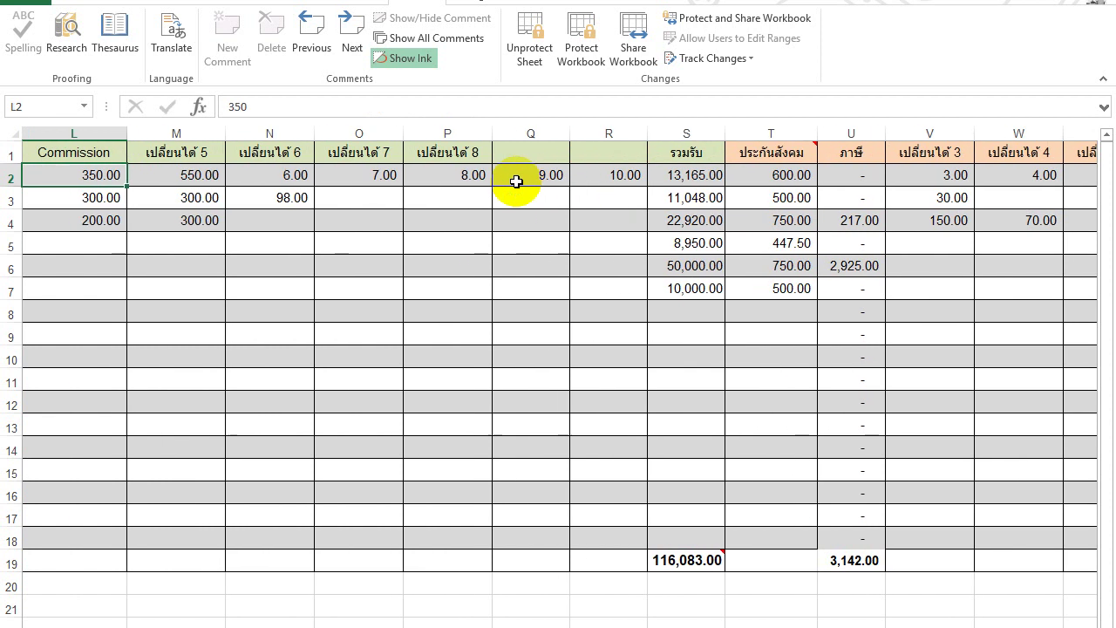
pyautogui.press('Left')
pyautogui.press('Left')
pyautogui.press('Left')
pyautogui.press('Left')
pyautogui.press('Left')
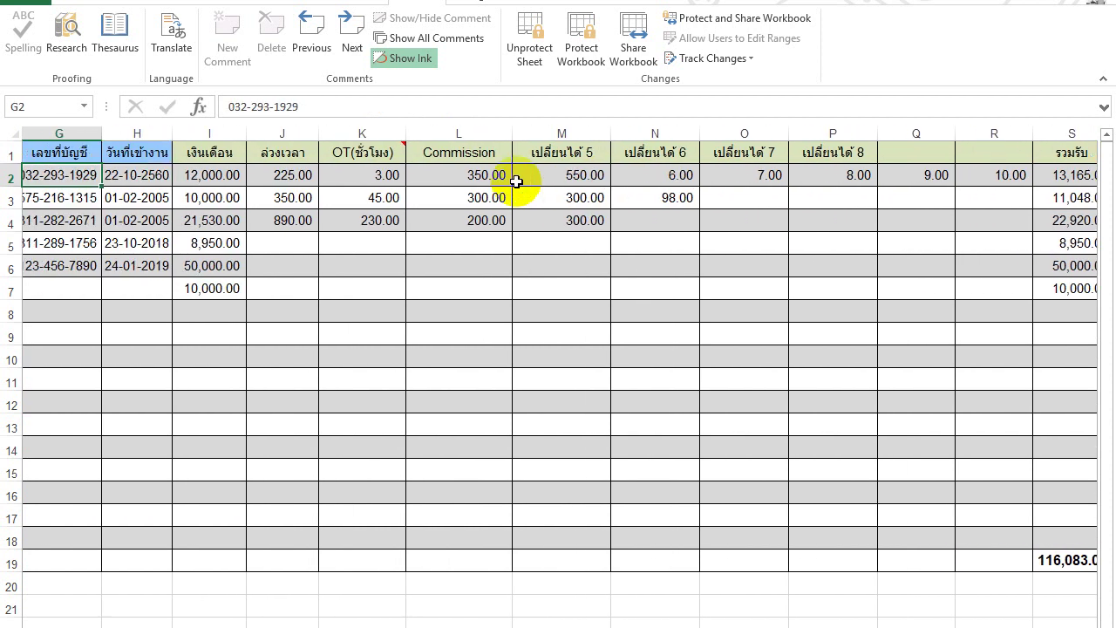
# Step: Change I2's salary to 35,000 and review the recalculated tax of 1,584.63
pyautogui.press('Right')
pyautogui.press('Right')
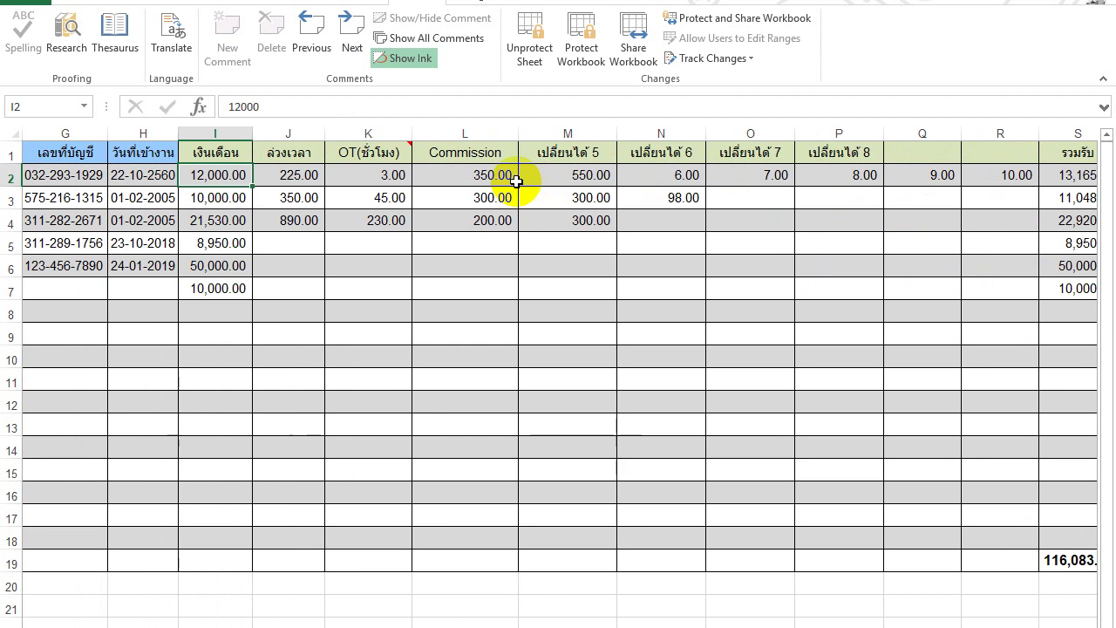
pyautogui.write('35000')
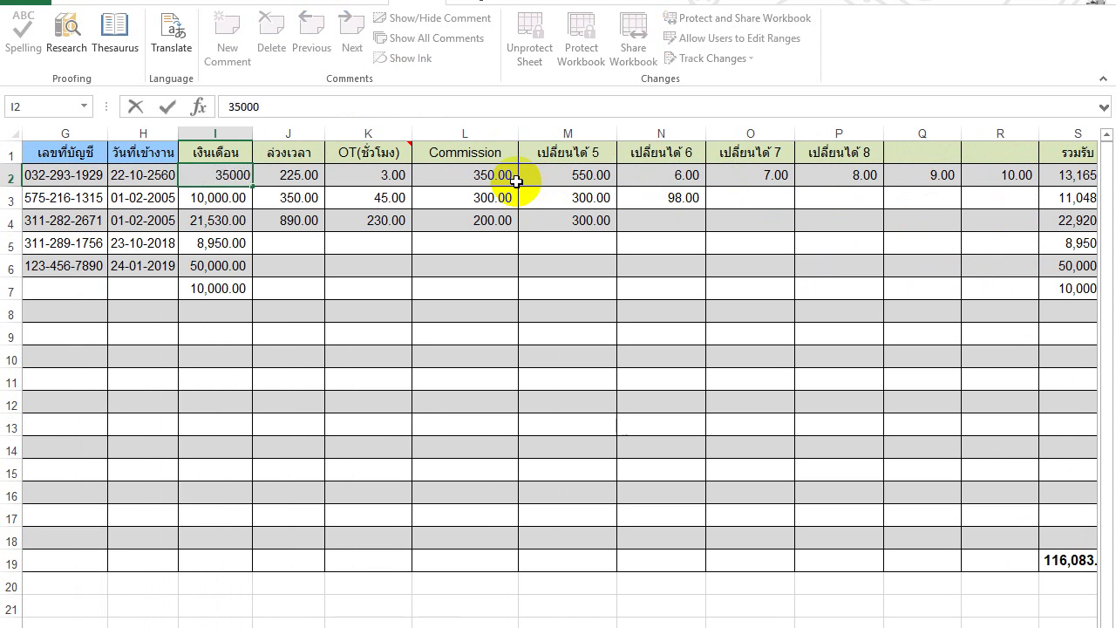
pyautogui.press('Return')
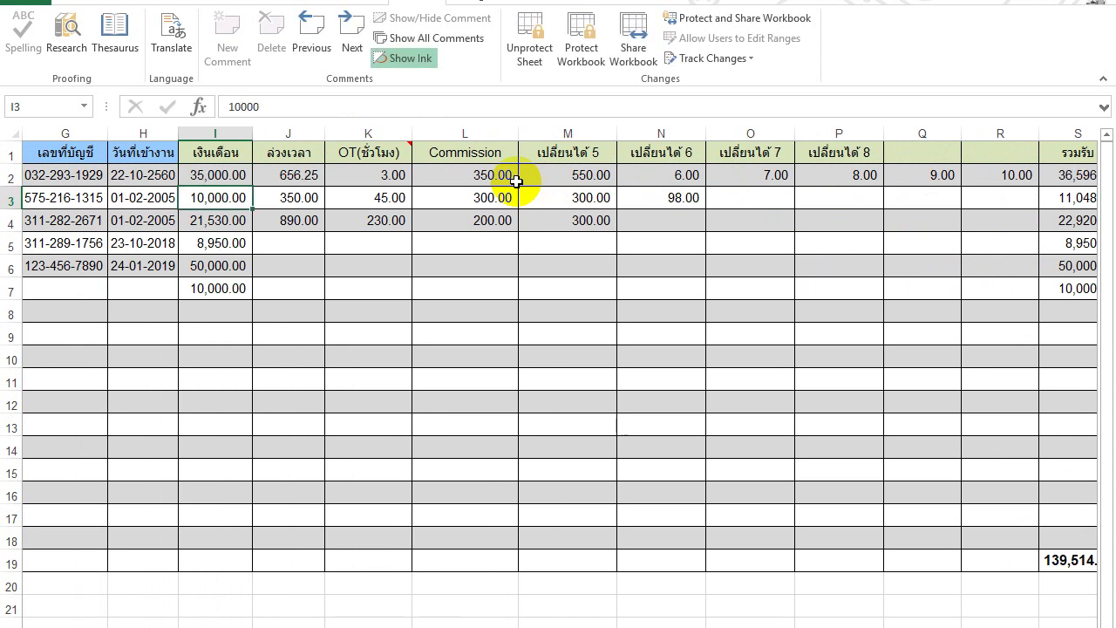
pyautogui.press('Up')
pyautogui.press('Right')
pyautogui.press('Right')
pyautogui.press('Right')
pyautogui.press('Right')
pyautogui.press('Right')
pyautogui.press('Right')
pyautogui.press('Right')
pyautogui.press('Right')
pyautogui.press('Right')
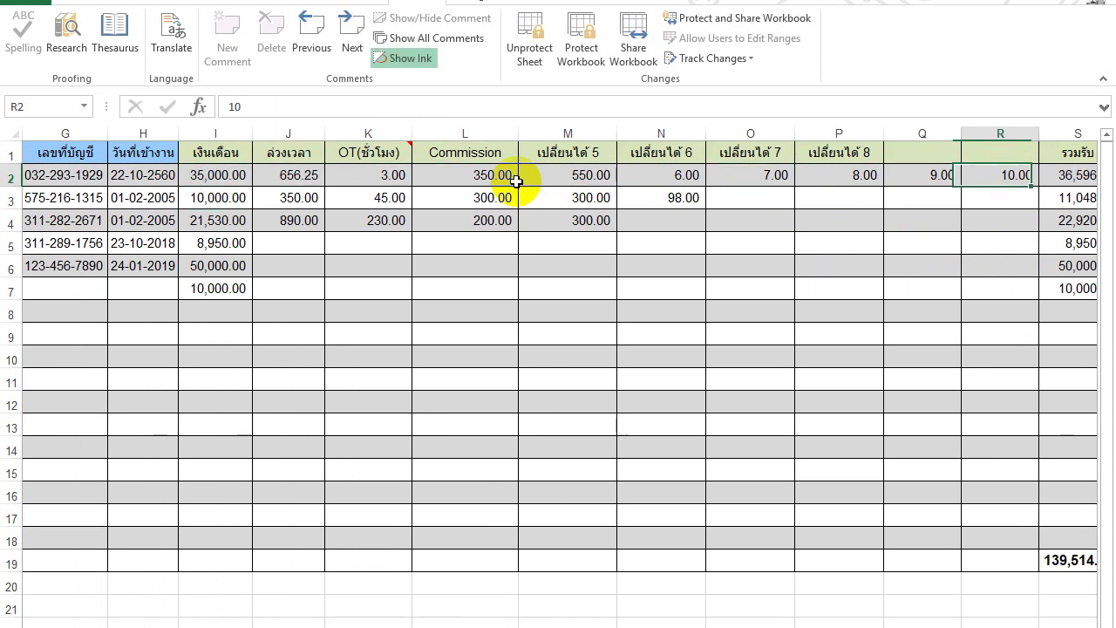
pyautogui.press('Right')
pyautogui.press('Right')
pyautogui.press('Right')
pyautogui.press('Right')
pyautogui.press('Right')
pyautogui.press('Right')
pyautogui.press('Right')
pyautogui.press('Right')
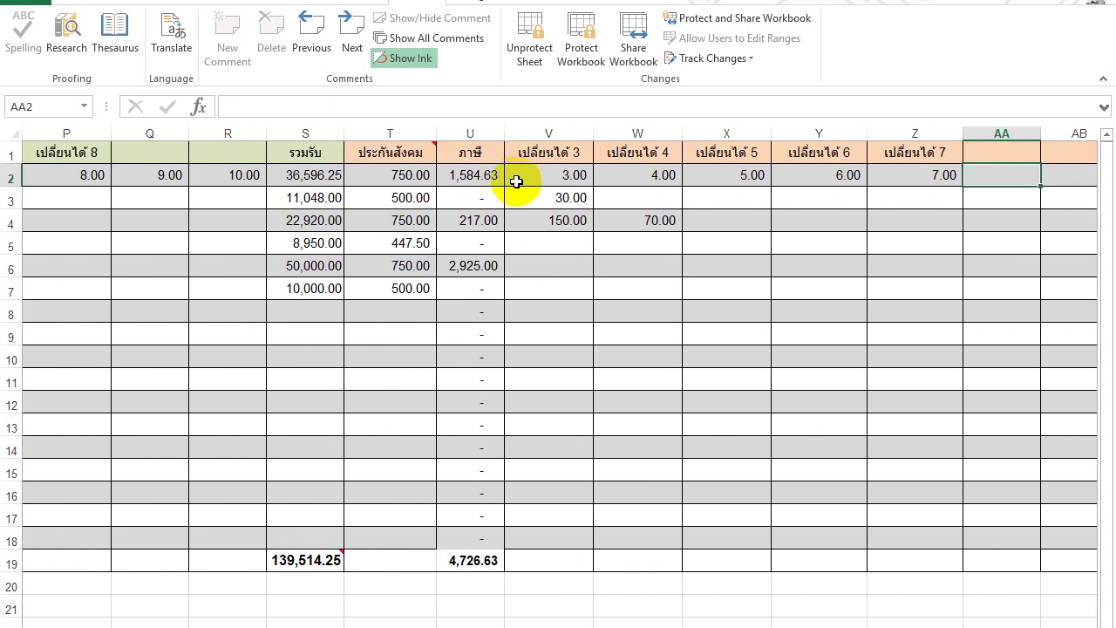
pyautogui.press('Left')
pyautogui.press('Left')
pyautogui.press('Left')
pyautogui.press('Left')
pyautogui.press('Left')
pyautogui.press('Left')
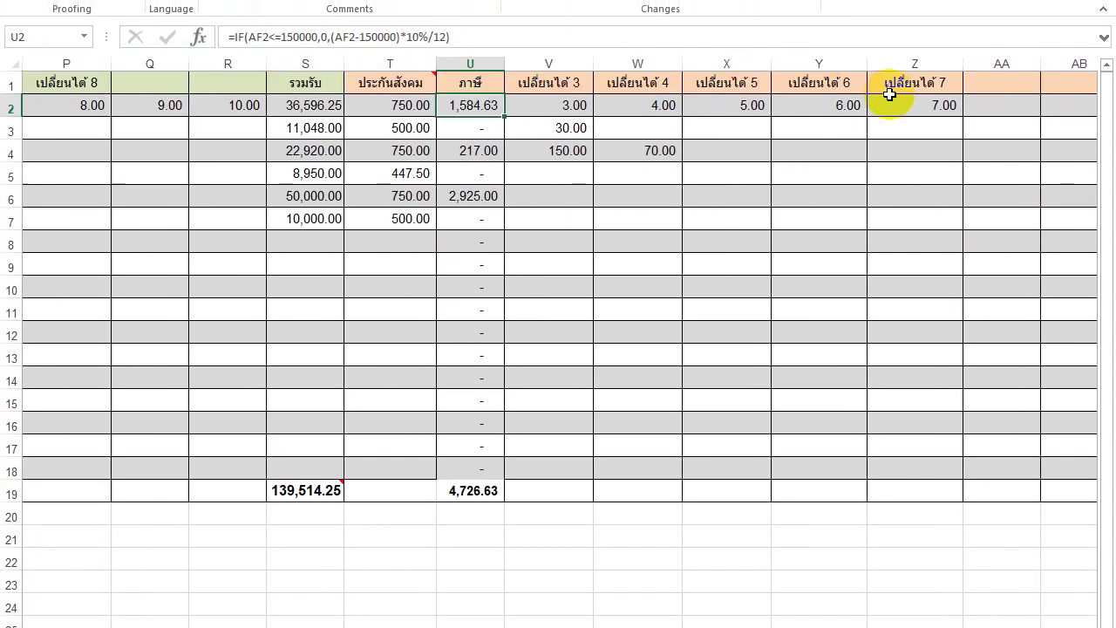
pyautogui.click(896, 106)
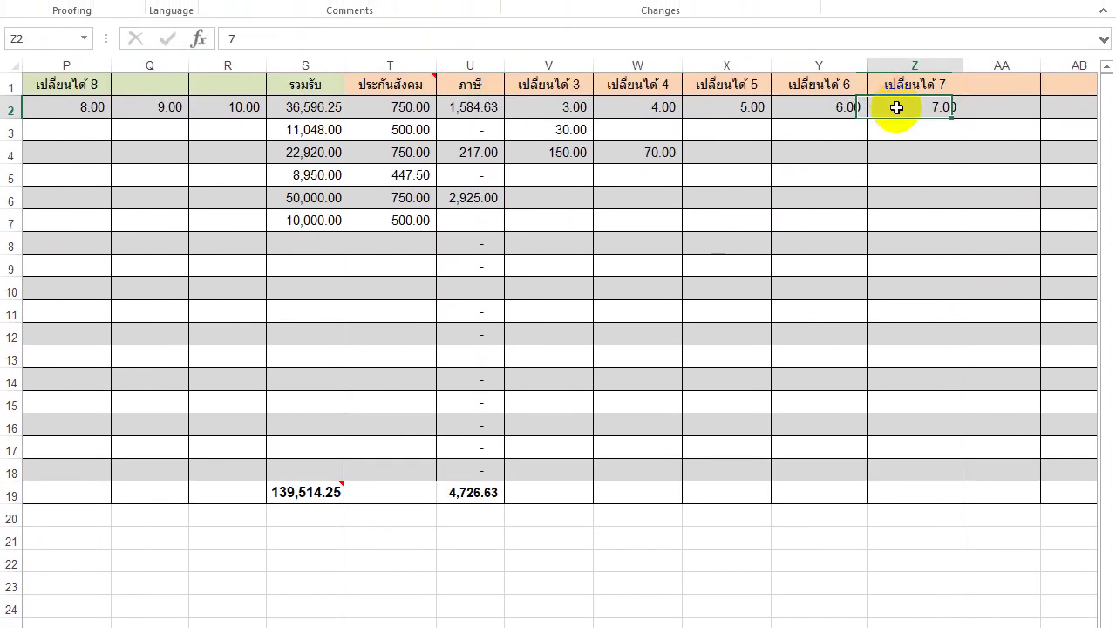
pyautogui.press('Right')
pyautogui.press('Right')
pyautogui.press('Right')
pyautogui.press('Right')
pyautogui.press('Right')
pyautogui.press('Right')
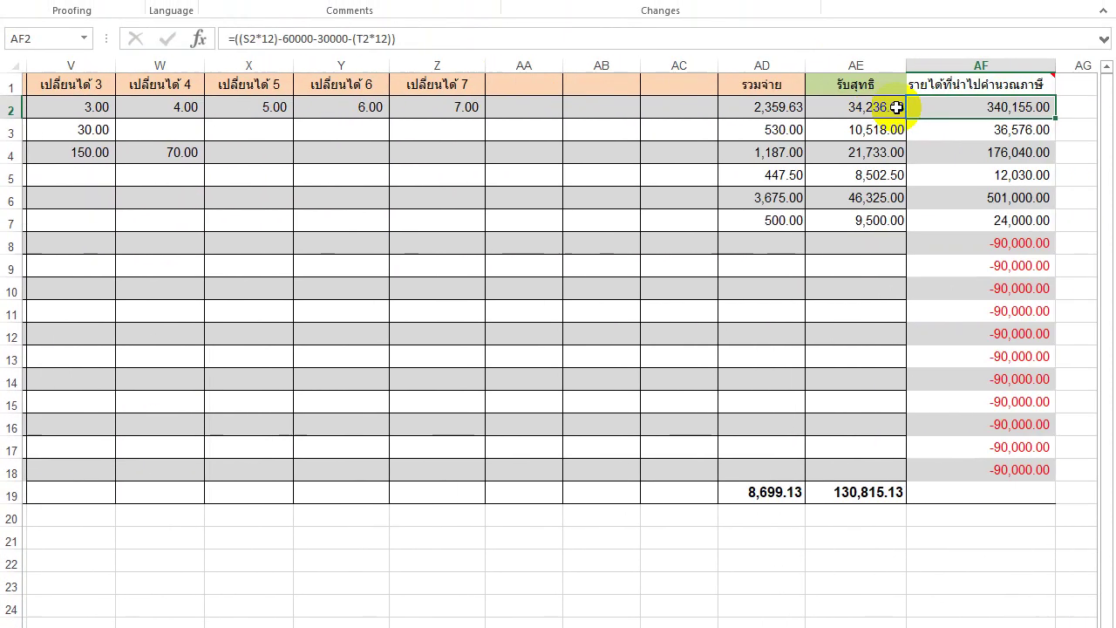
pyautogui.press('Right')
pyautogui.press('Left')
pyautogui.press('Right')
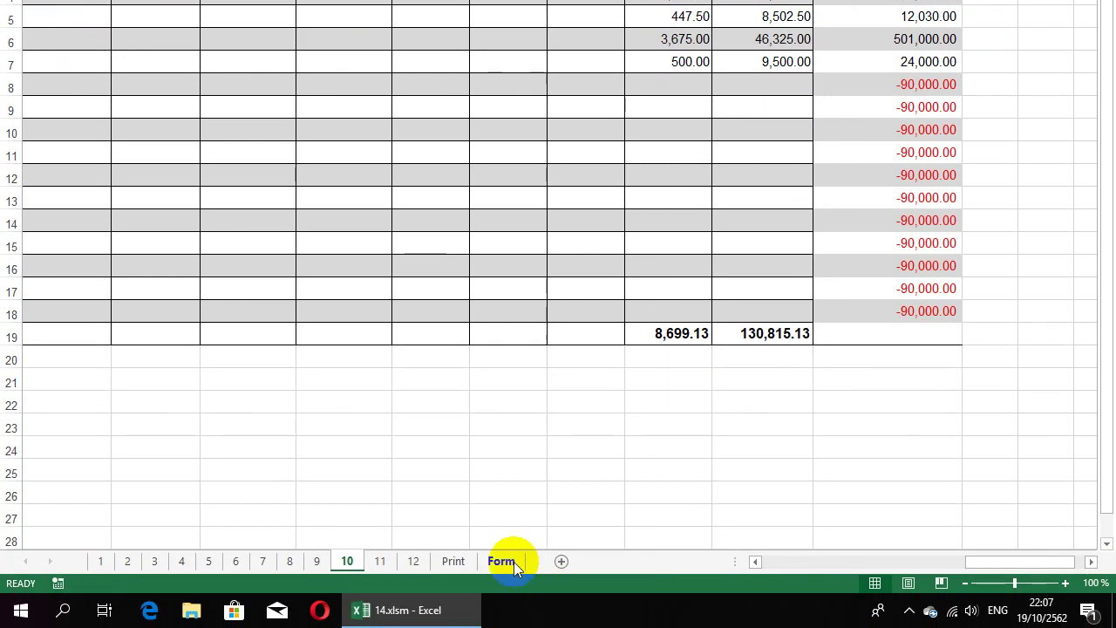
pyautogui.click(513, 561)
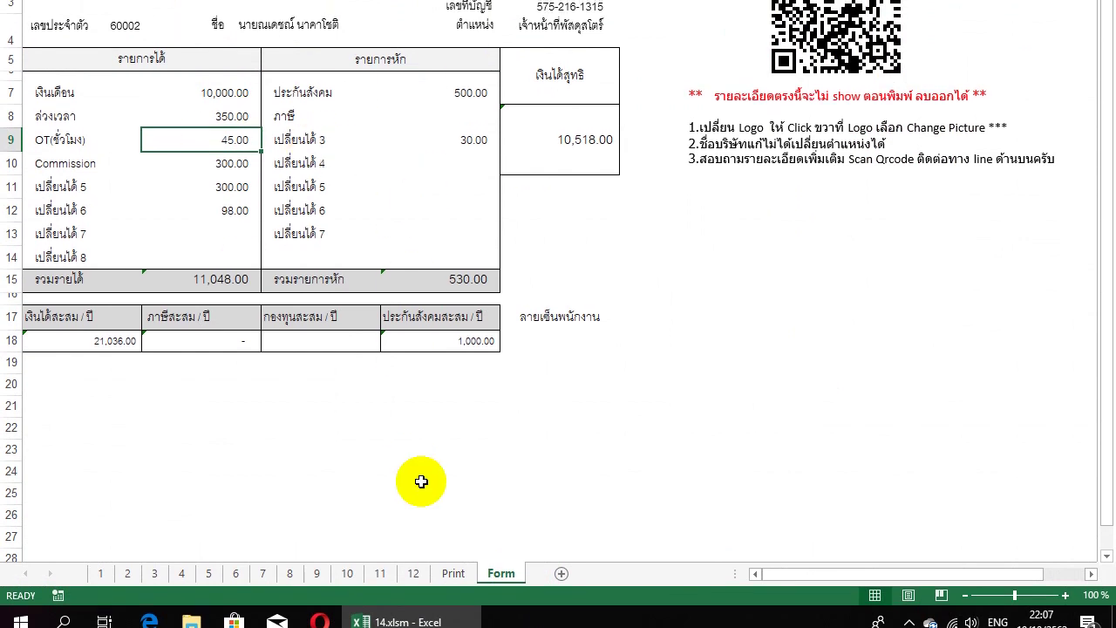
pyautogui.click(347, 573)
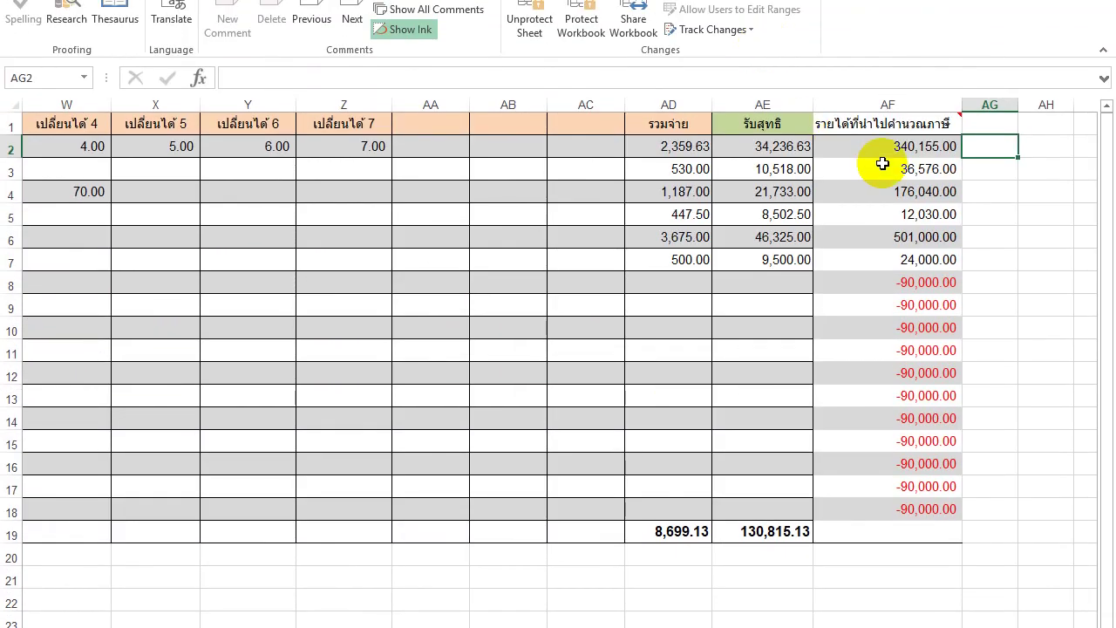
pyautogui.click(890, 157)
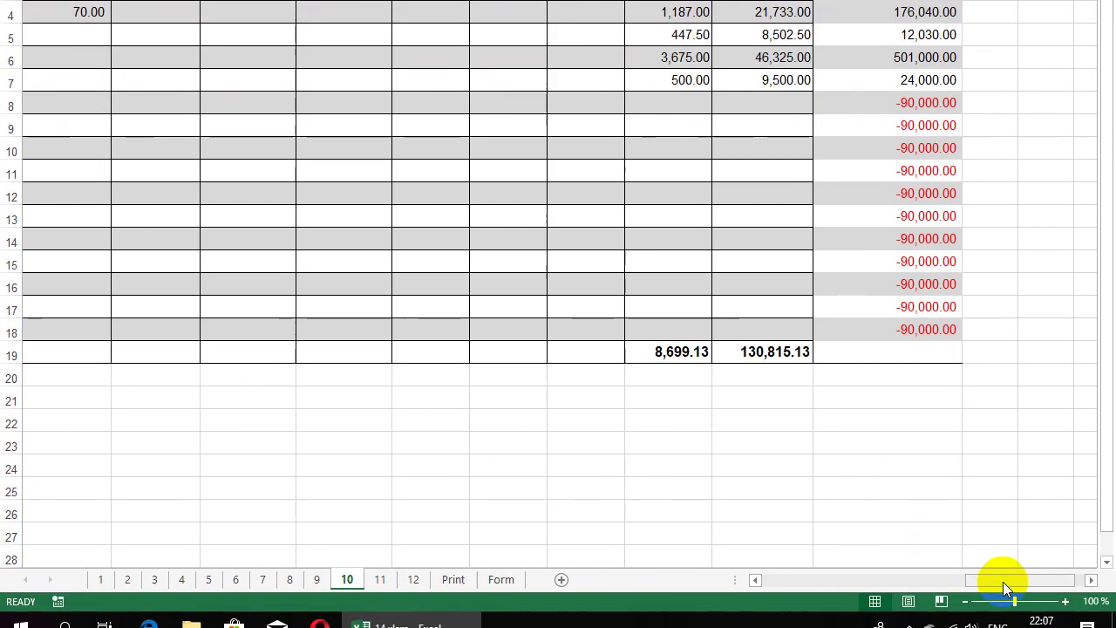
pyautogui.moveTo(989, 562); pyautogui.dragTo(924, 569)
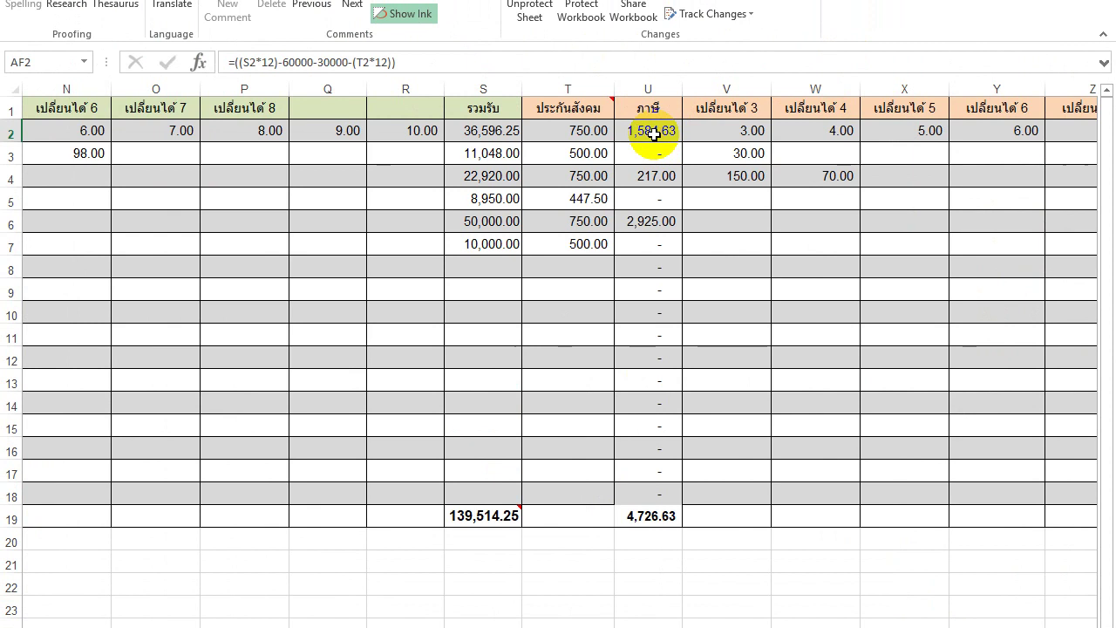
pyautogui.click(654, 133)
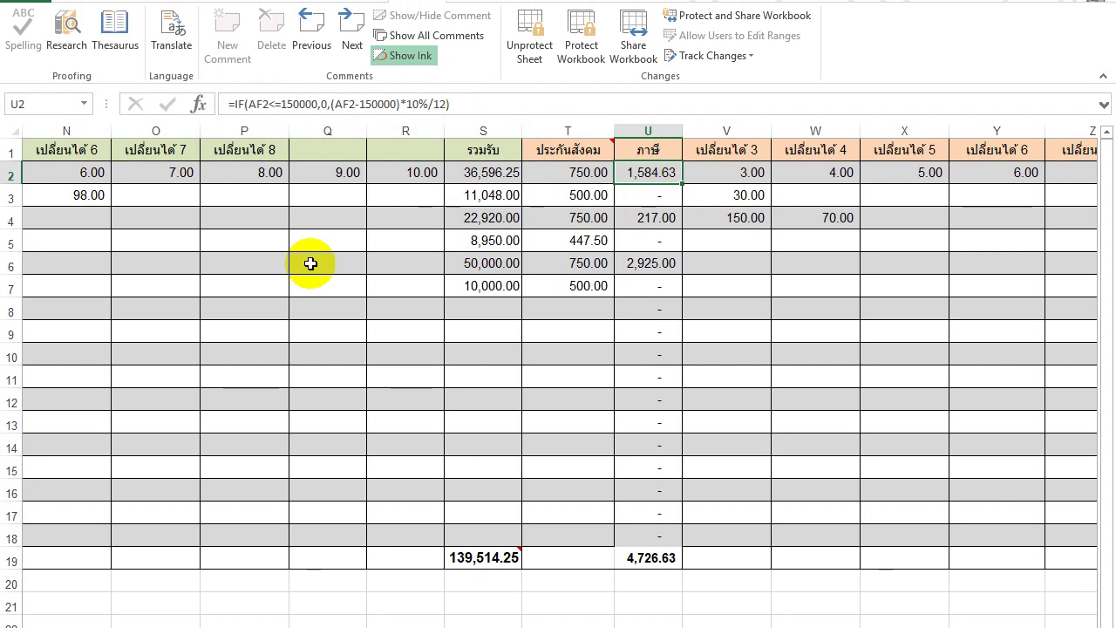
pyautogui.click(353, 174)
pyautogui.moveTo(356, 173); pyautogui.dragTo(394, 171)
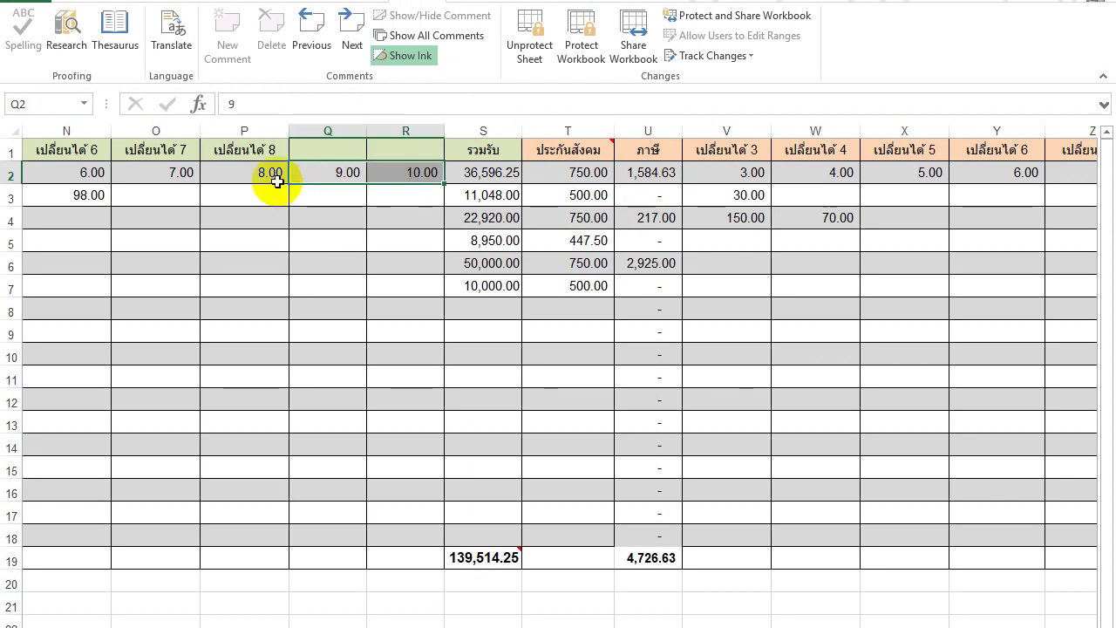
pyautogui.click(246, 171)
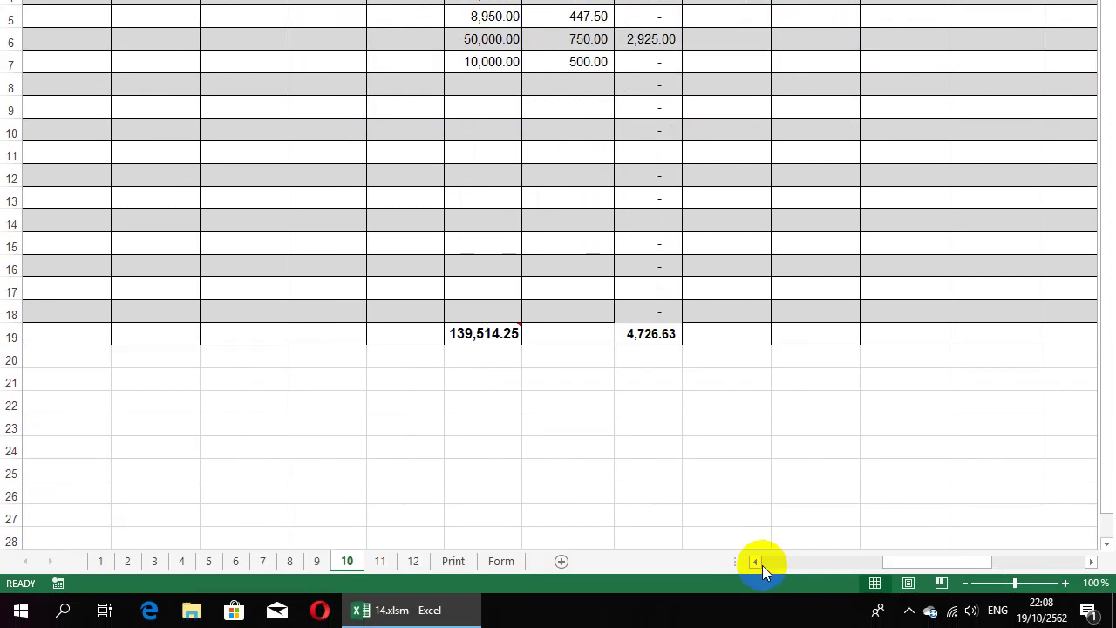
pyautogui.click(762, 565)
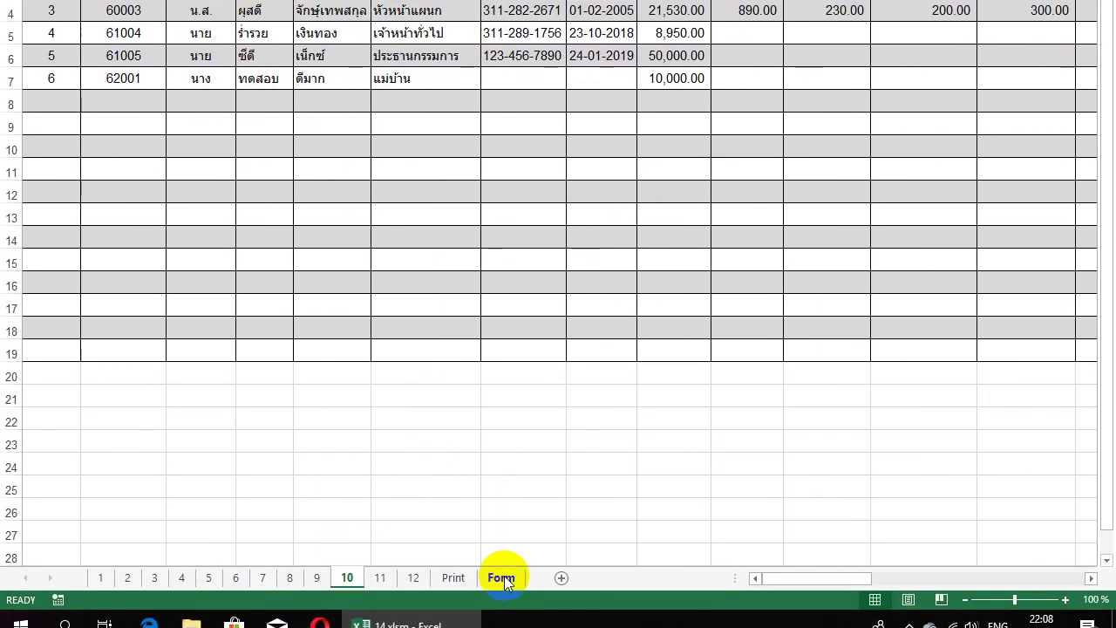
pyautogui.click(504, 562)
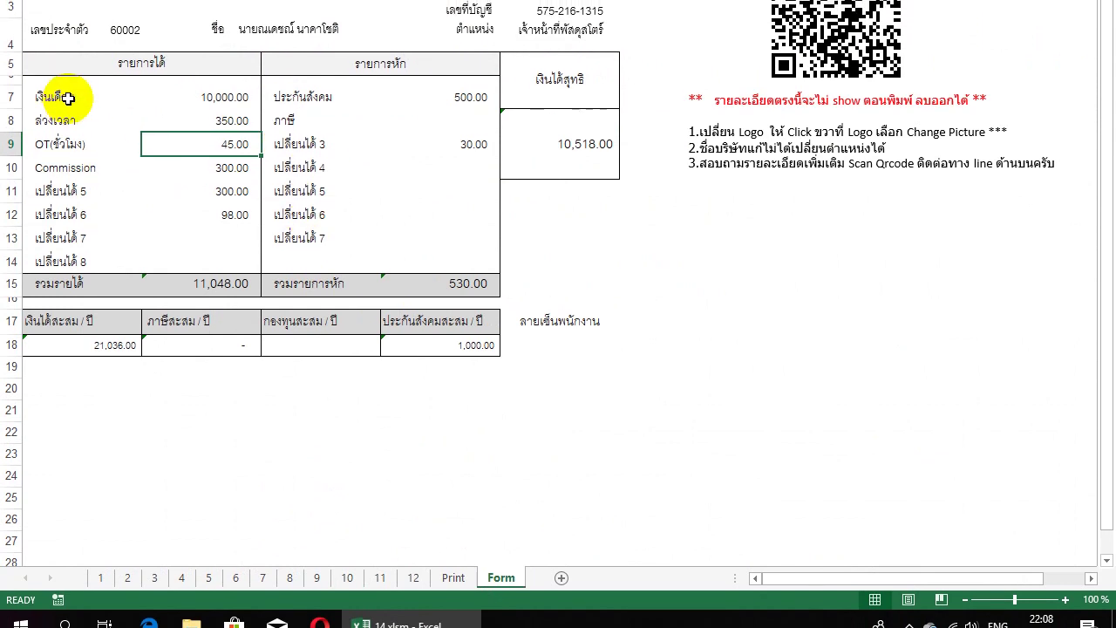
pyautogui.click(347, 579)
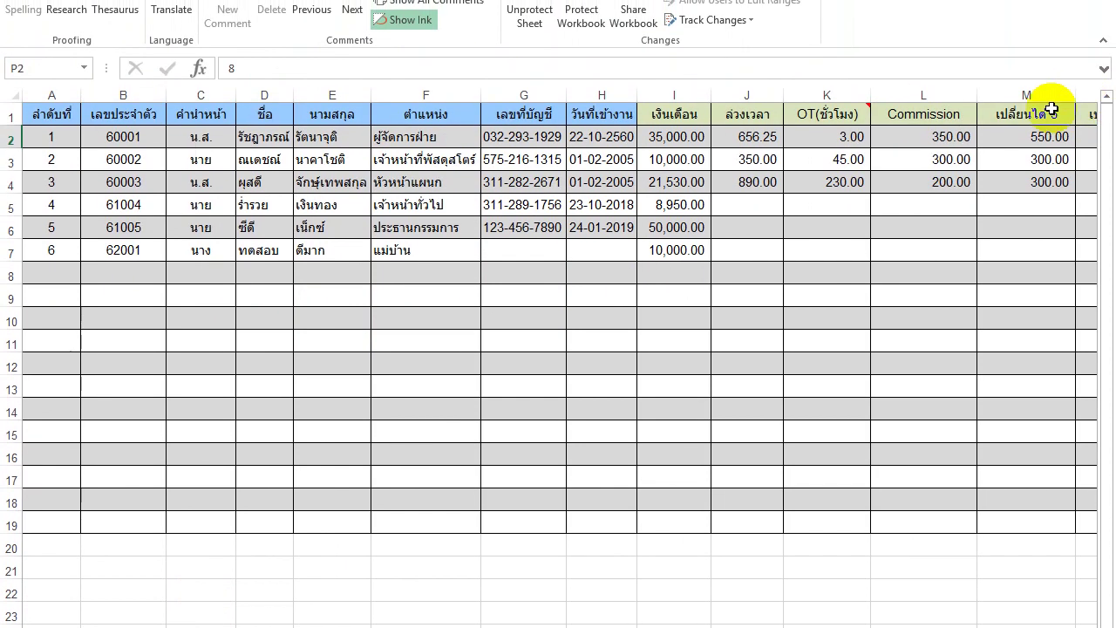
# Step: Replace sheet 10's M1 heading with ค่าน้ำมันรถ and return to the Form payslip
pyautogui.click(1046, 113)
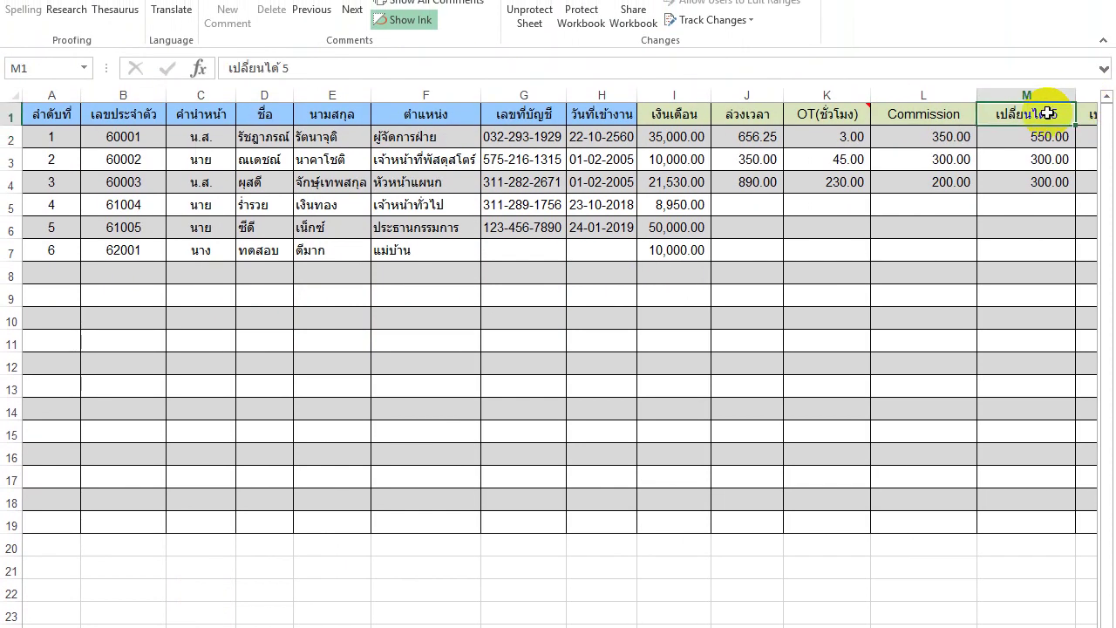
pyautogui.hscroll(3, 1046, 114)
pyautogui.click(1045, 114)
pyautogui.click(832, 117)
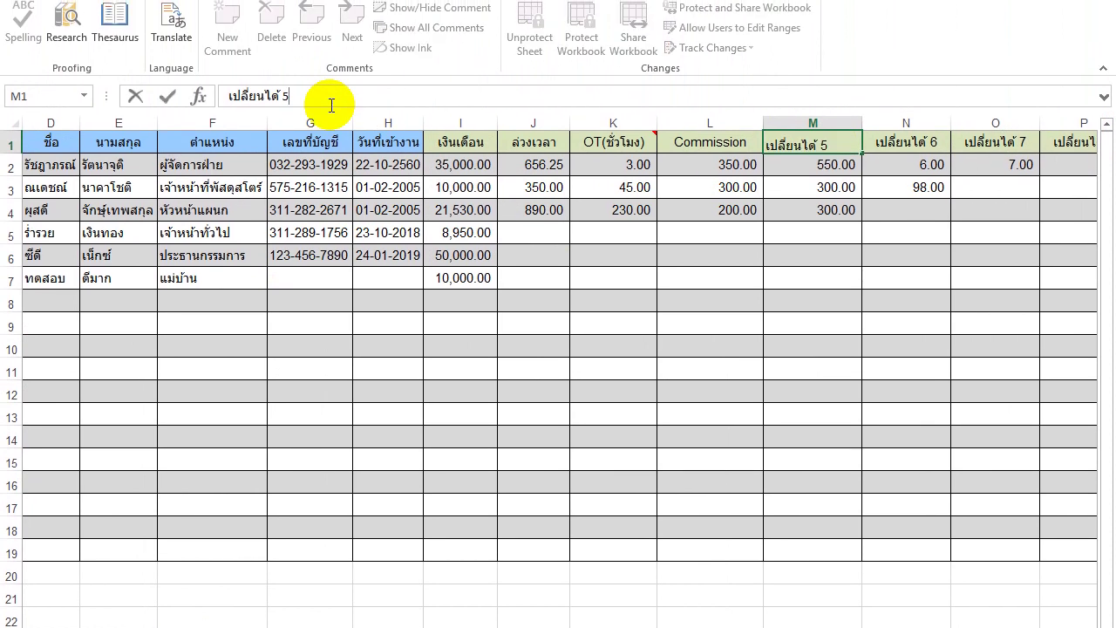
pyautogui.moveTo(324, 72); pyautogui.dragTo(192, 74)
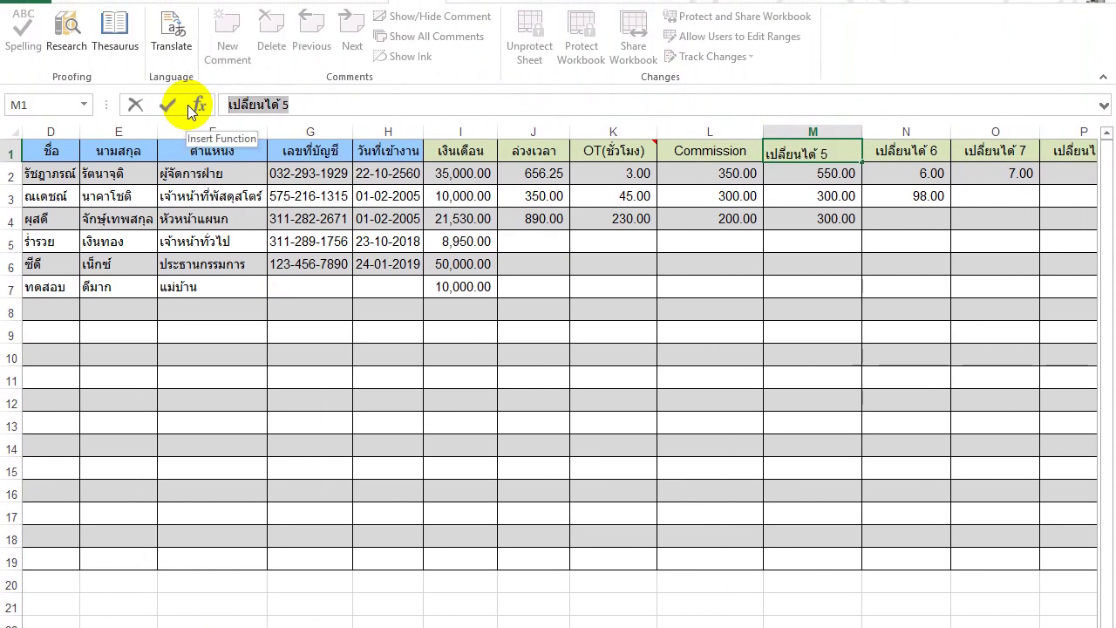
pyautogui.write('ค')
pyautogui.write('สน')
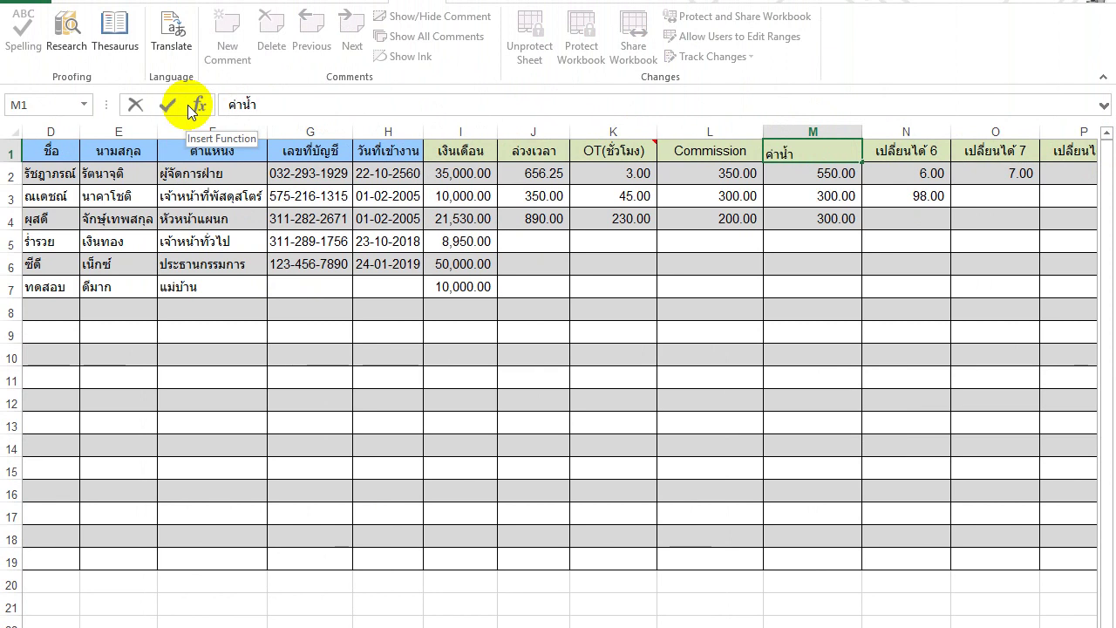
pyautogui.write('ถ')
pyautogui.press('Return')
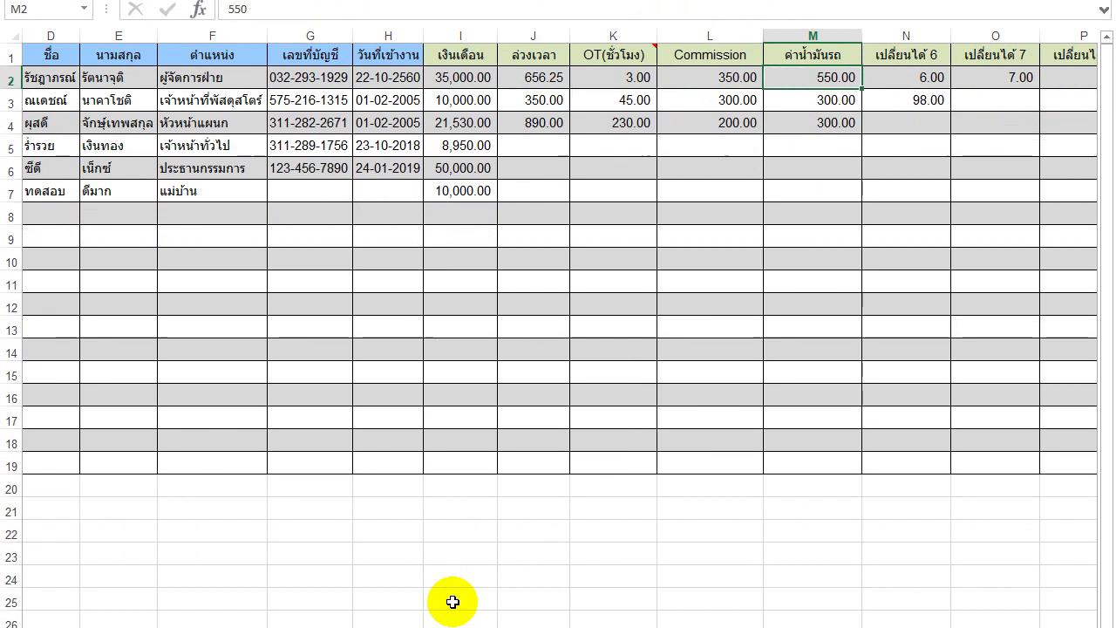
pyautogui.click(502, 561)
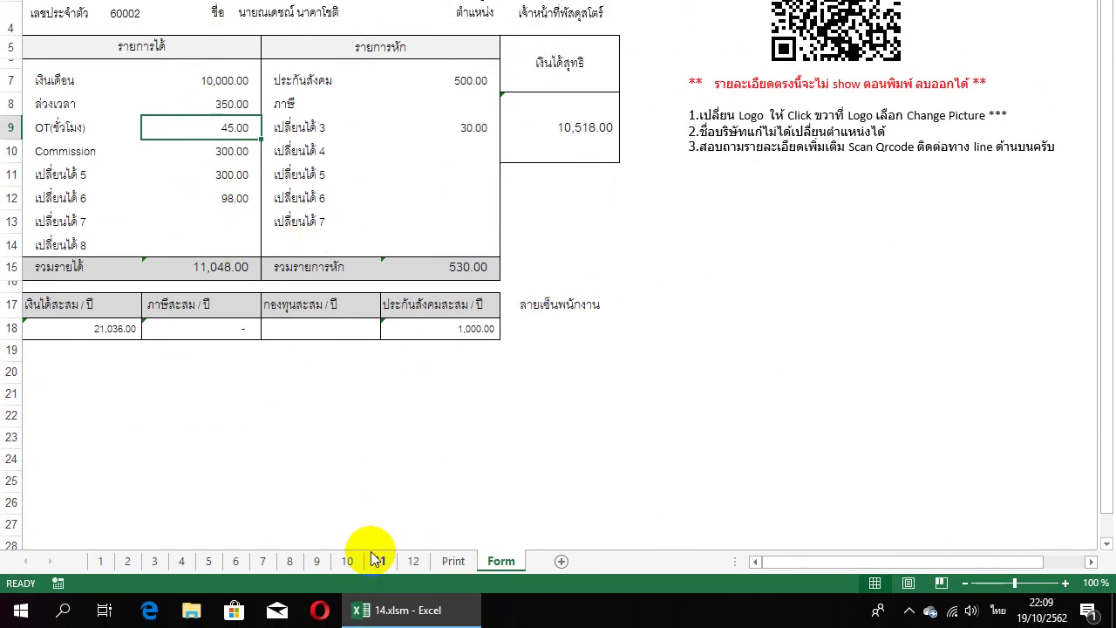
# Step: Choose month 10 on the Print sheet, verify ค่าน้ำมันรถ on the Form, then open sheet 10
pyautogui.click(453, 562)
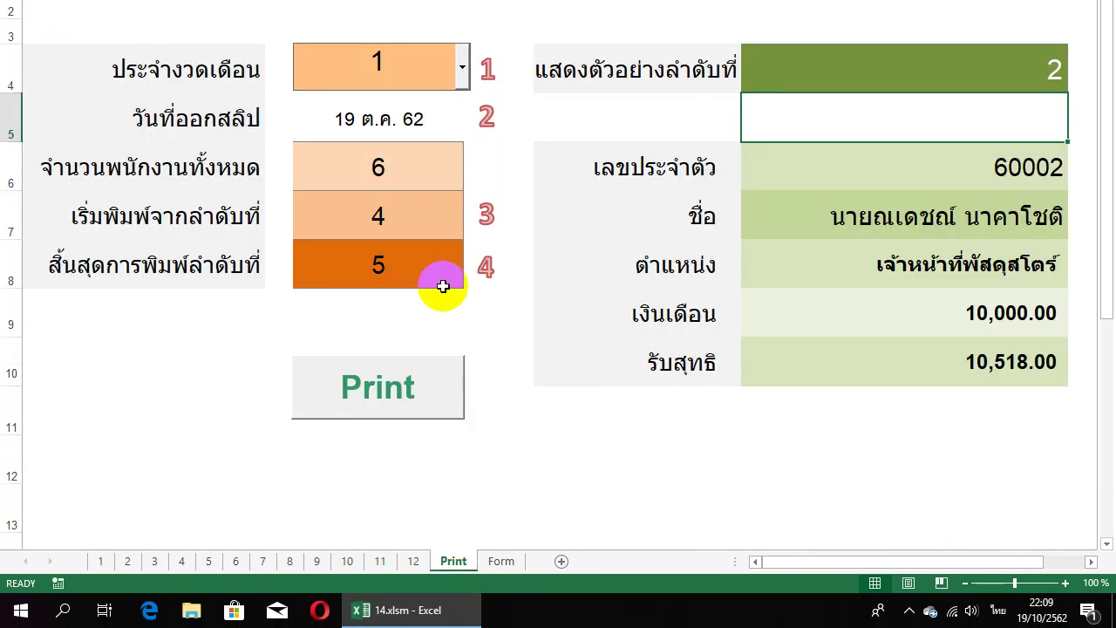
pyautogui.click(462, 83)
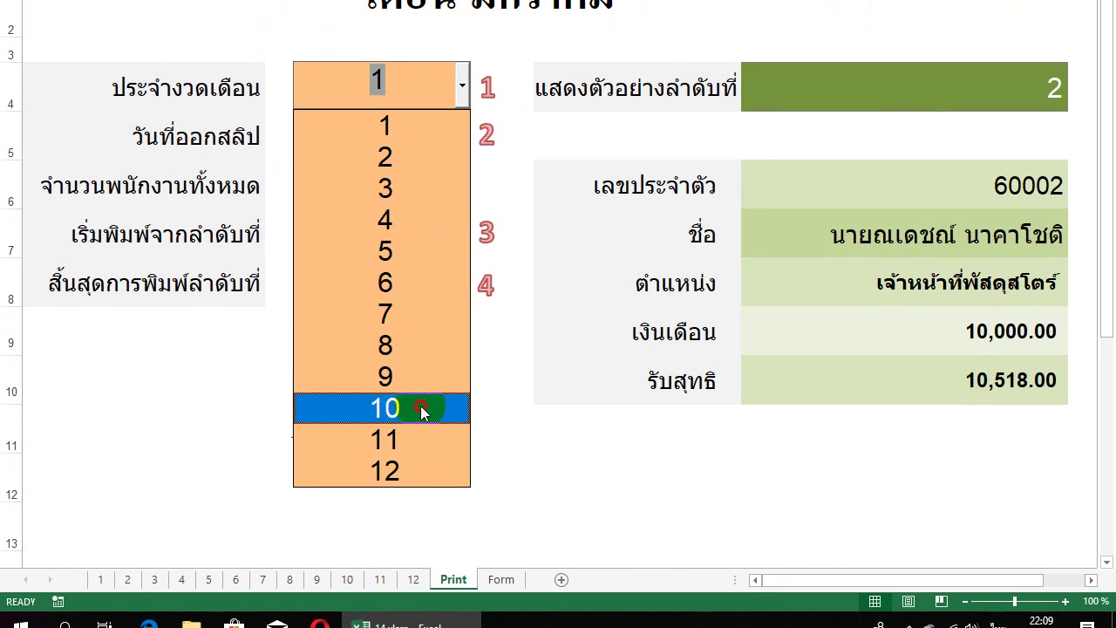
pyautogui.click(422, 407)
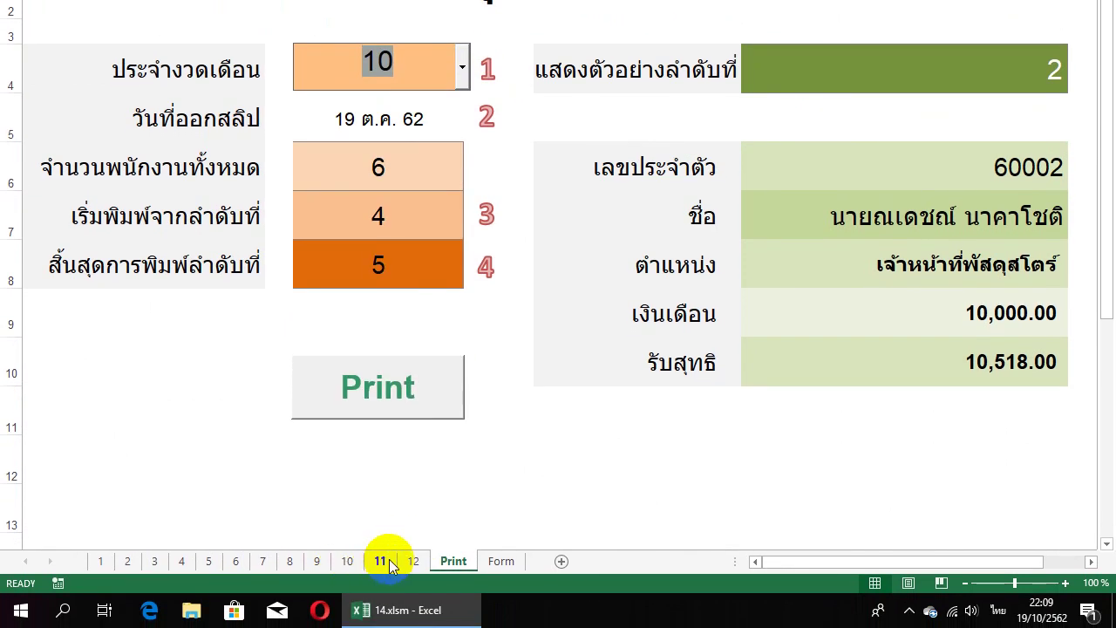
pyautogui.click(499, 563)
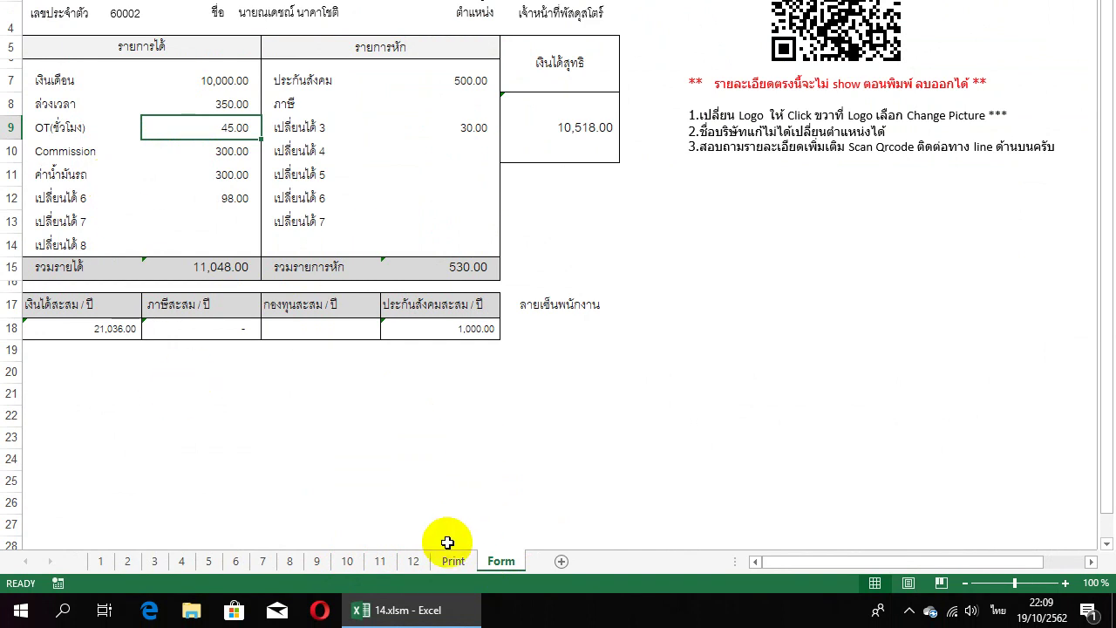
pyautogui.click(346, 561)
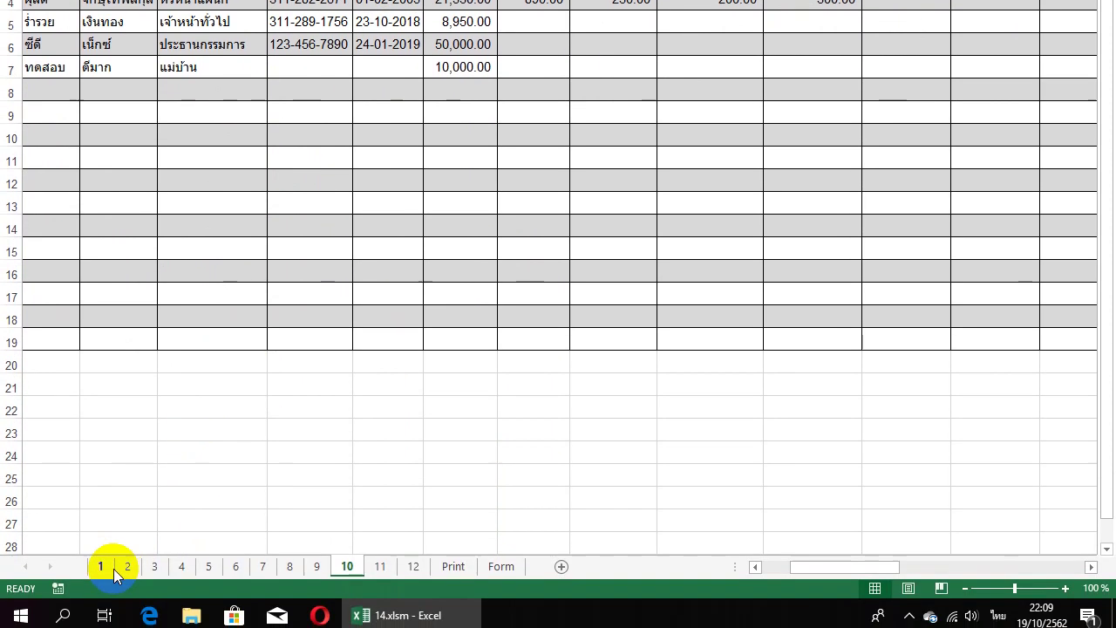
# Step: Delete the second employee's row 3 from sheet 1's table
pyautogui.click(100, 563)
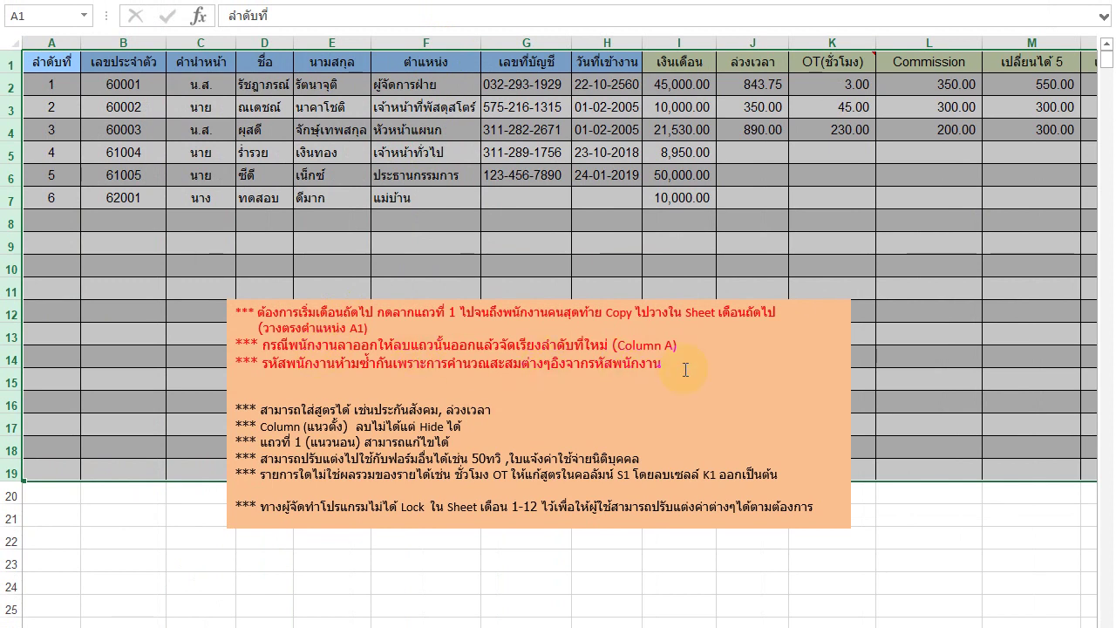
pyautogui.click(98, 244)
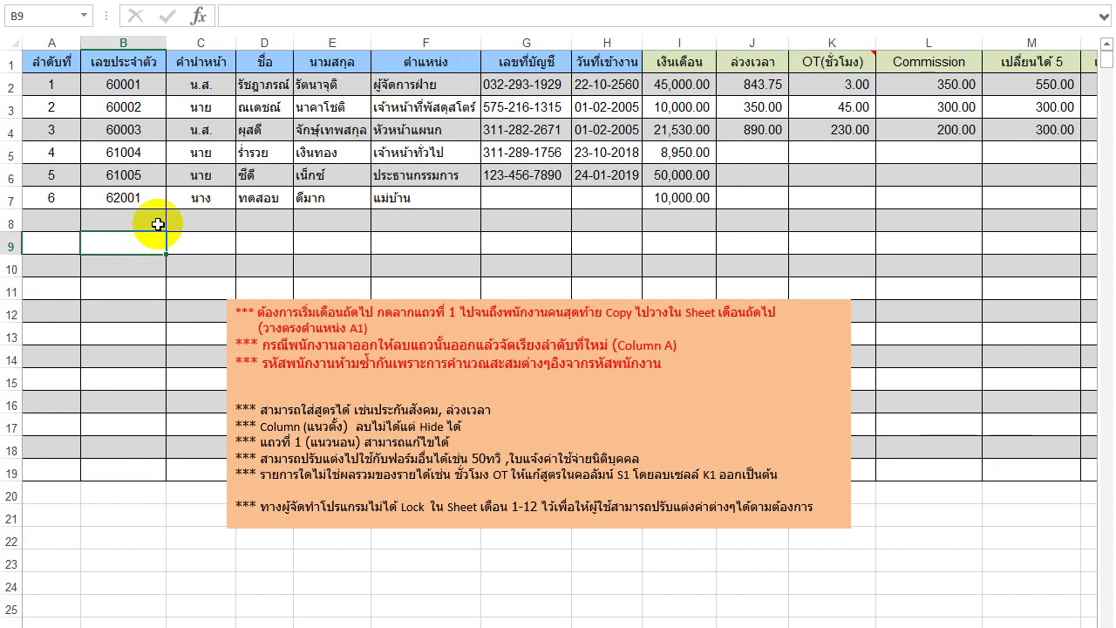
pyautogui.click(8, 110)
pyautogui.rightClick(8, 109)
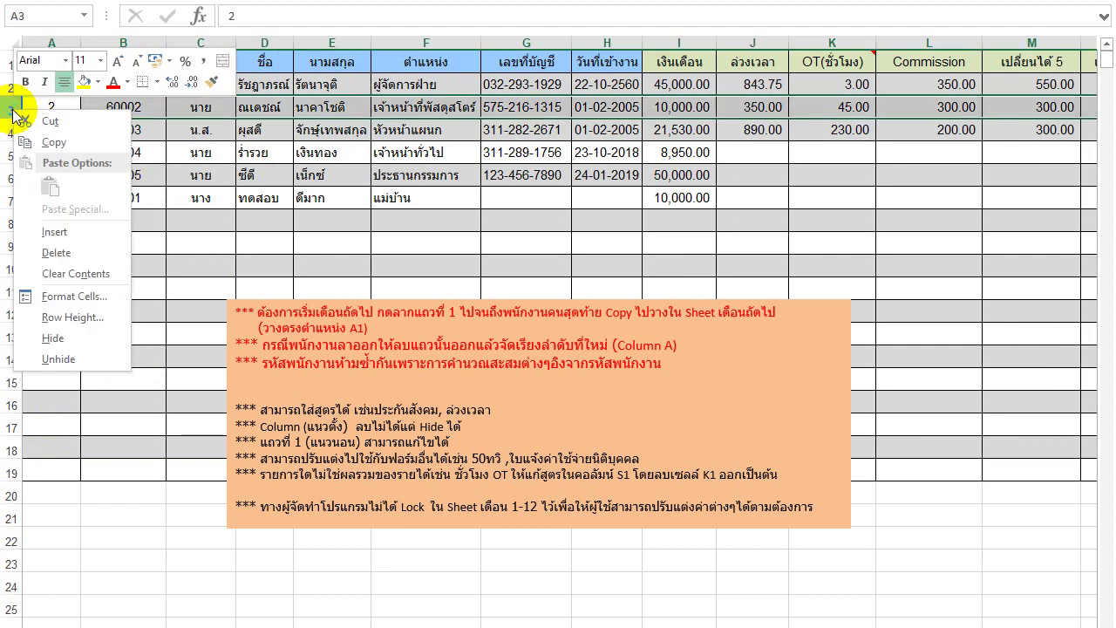
pyautogui.click(77, 252)
# Step: Renumber the ลำดับที่ column A2:A6 sequentially from 1 to 5
pyautogui.moveTo(52, 84)
pyautogui.mouseDown()
pyautogui.moveTo(44, 104)
pyautogui.moveTo(57, 118)
pyautogui.mouseUp()
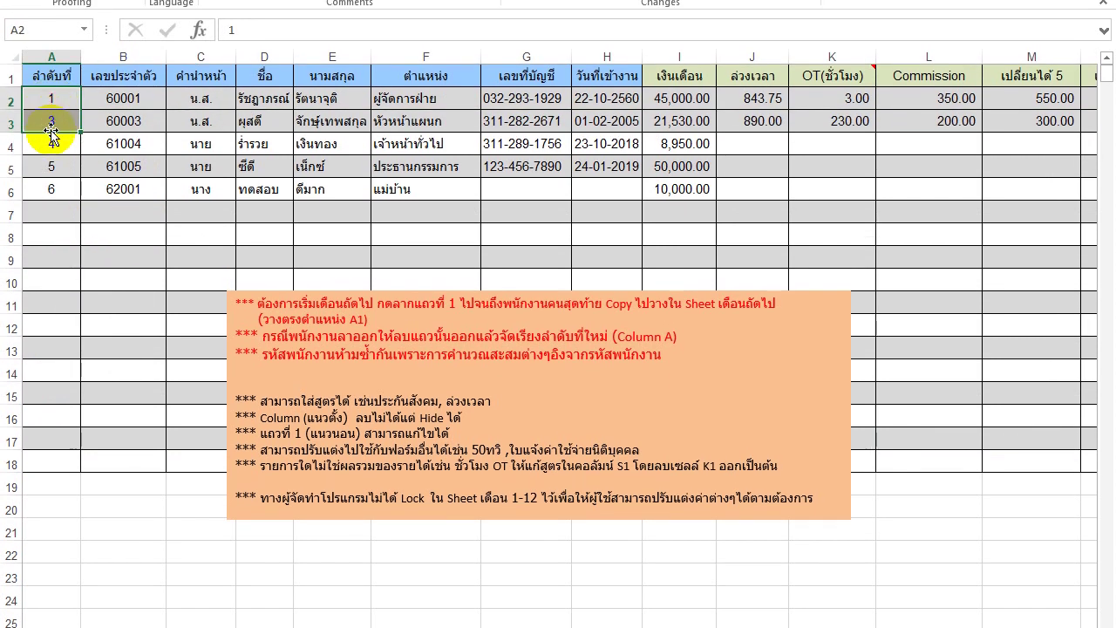
pyautogui.click(51, 122)
pyautogui.write('2')
pyautogui.press('Return')
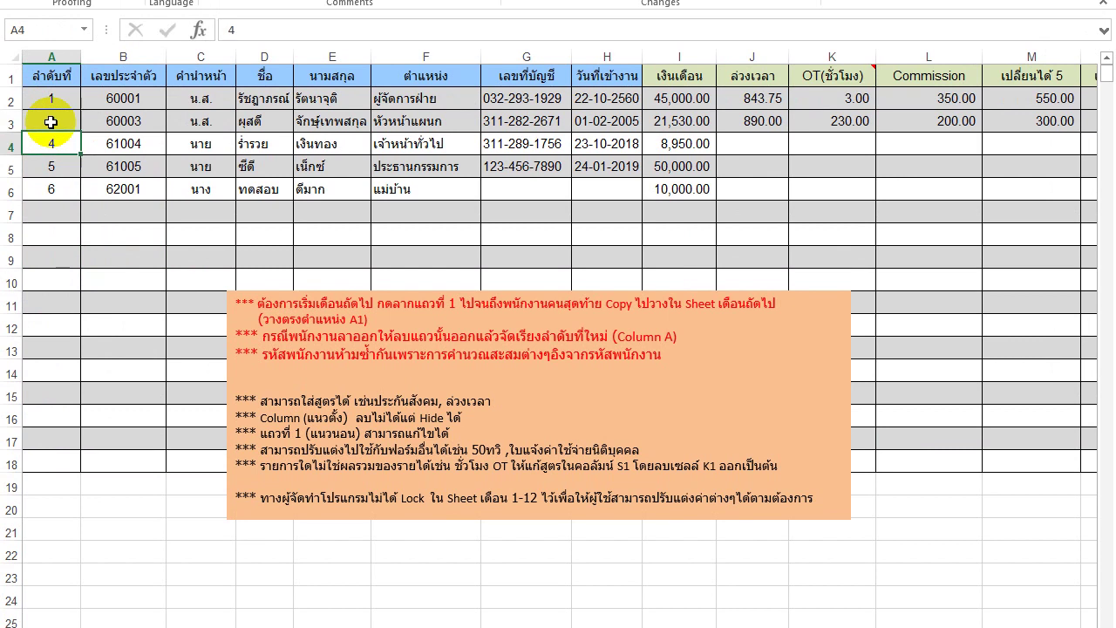
pyautogui.click(54, 119)
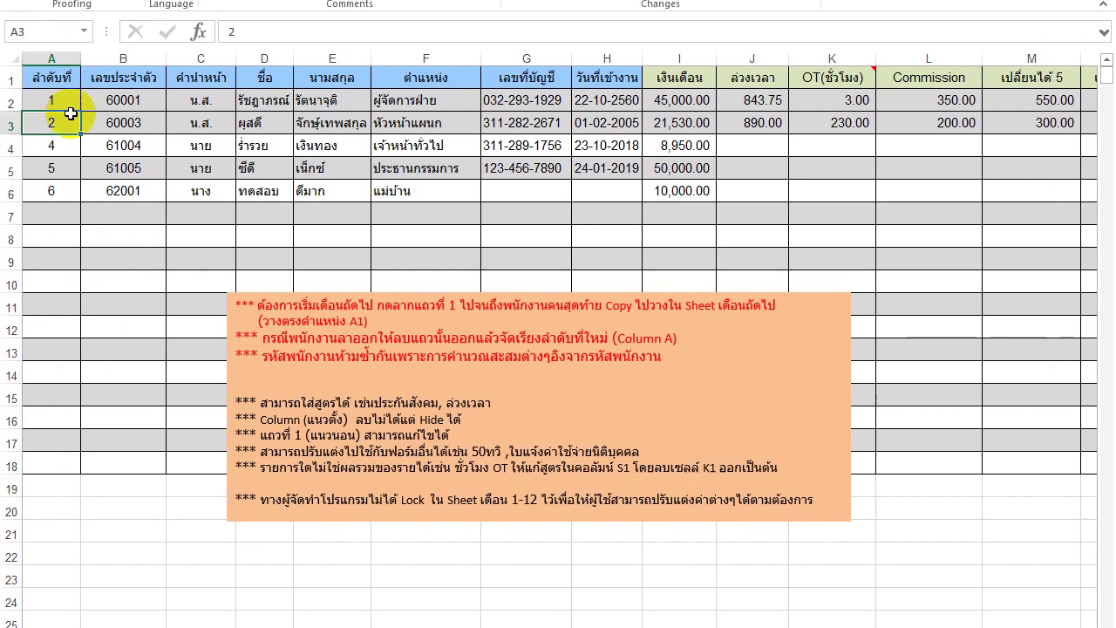
pyautogui.moveTo(80, 136); pyautogui.dragTo(79, 200)
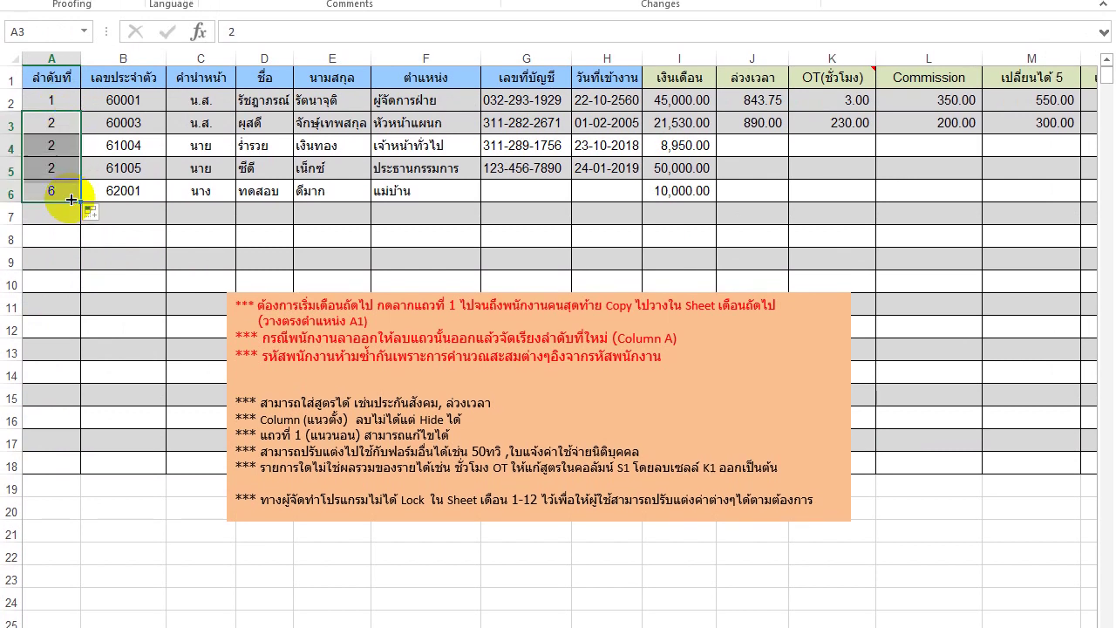
pyautogui.moveTo(52, 101)
pyautogui.mouseDown()
pyautogui.moveTo(78, 135)
pyautogui.moveTo(76, 194)
pyautogui.mouseUp()
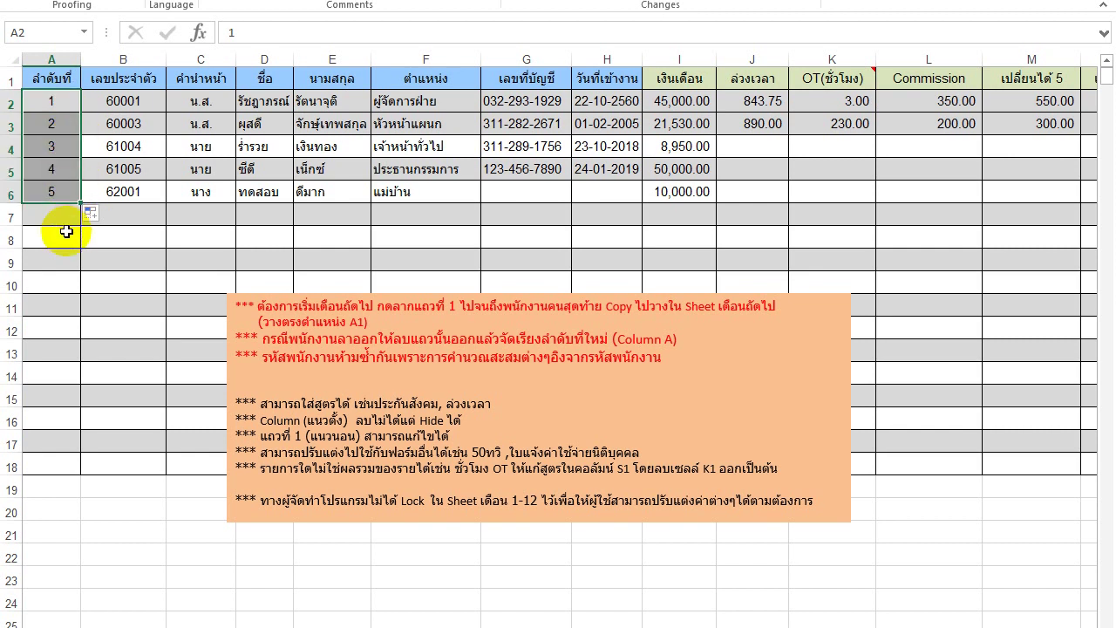
pyautogui.click(67, 231)
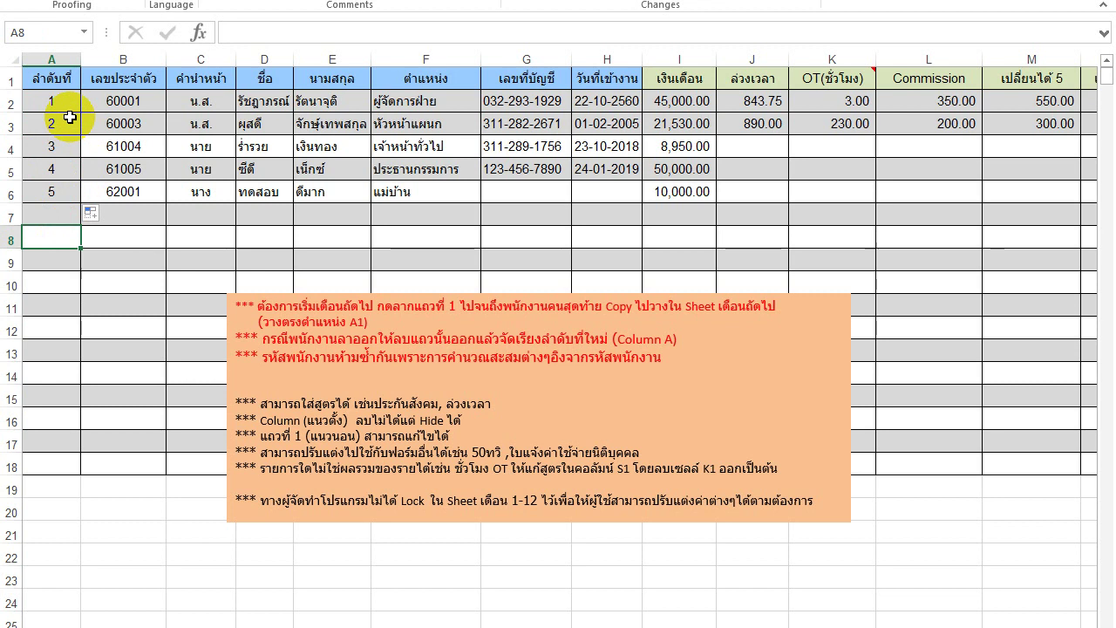
pyautogui.click(58, 194)
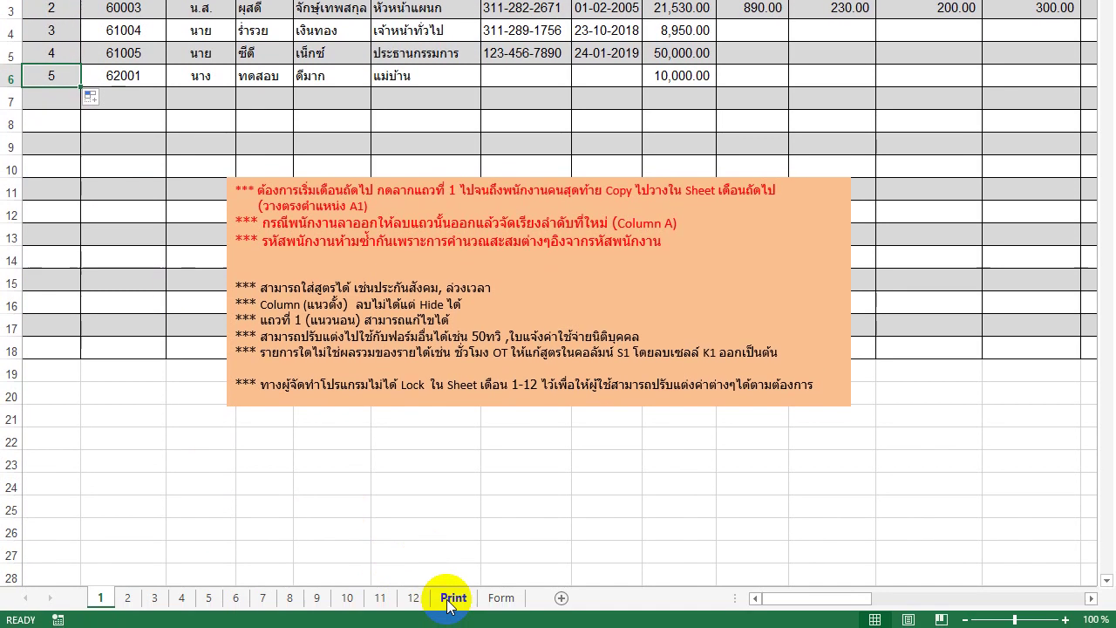
# Step: Switch the payslip month to 1, confirm the preview counts 5 employees, and return to sheet 1
pyautogui.click(452, 598)
pyautogui.click(465, 95)
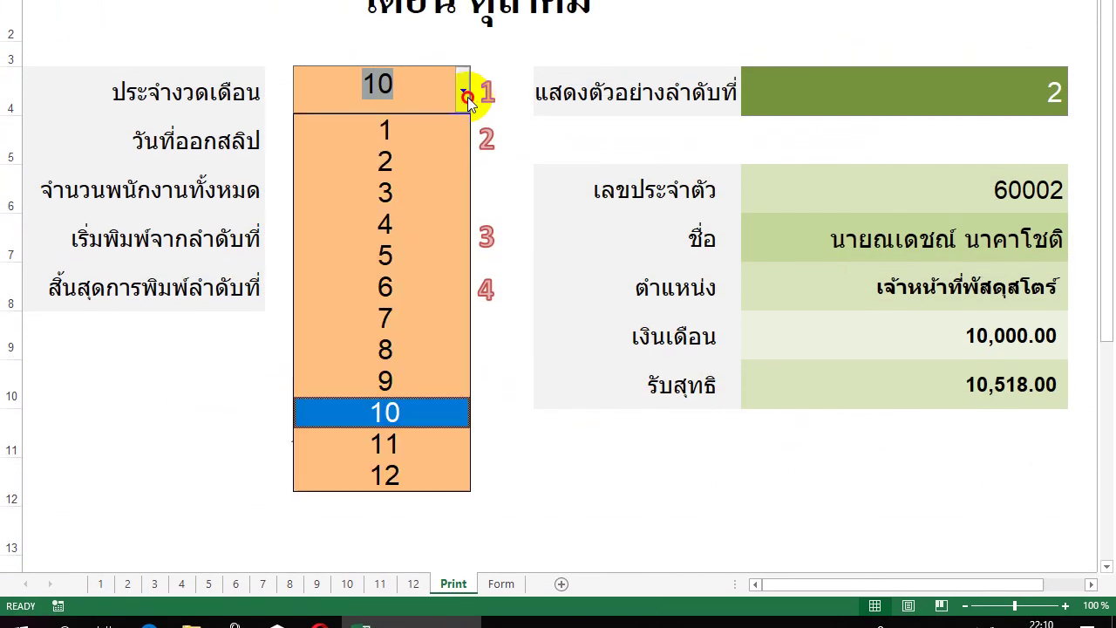
pyautogui.click(457, 129)
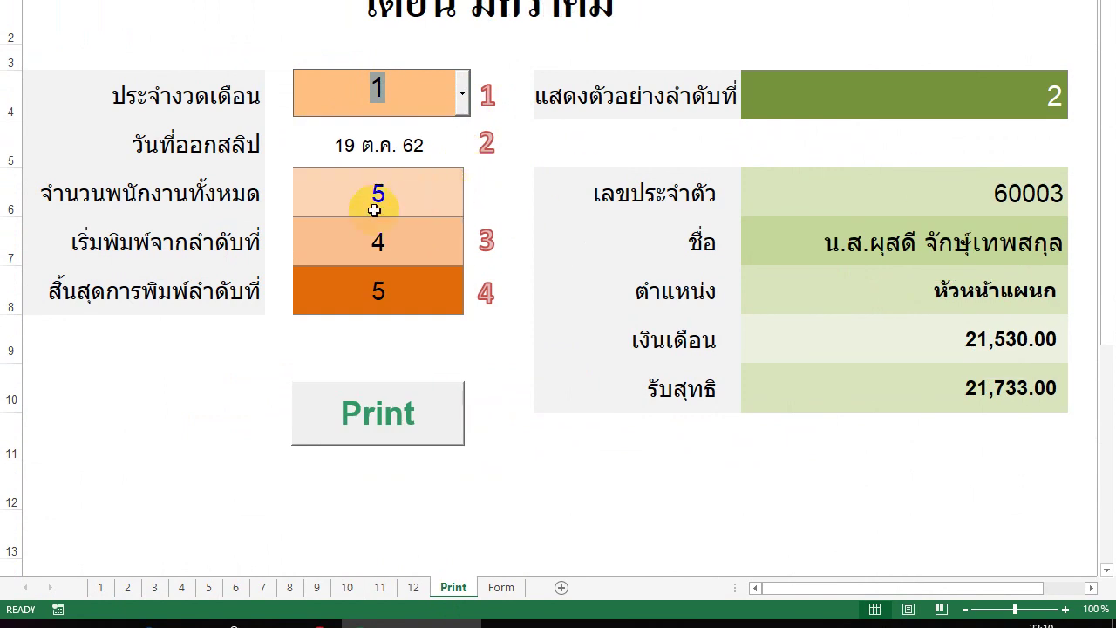
pyautogui.click(371, 286)
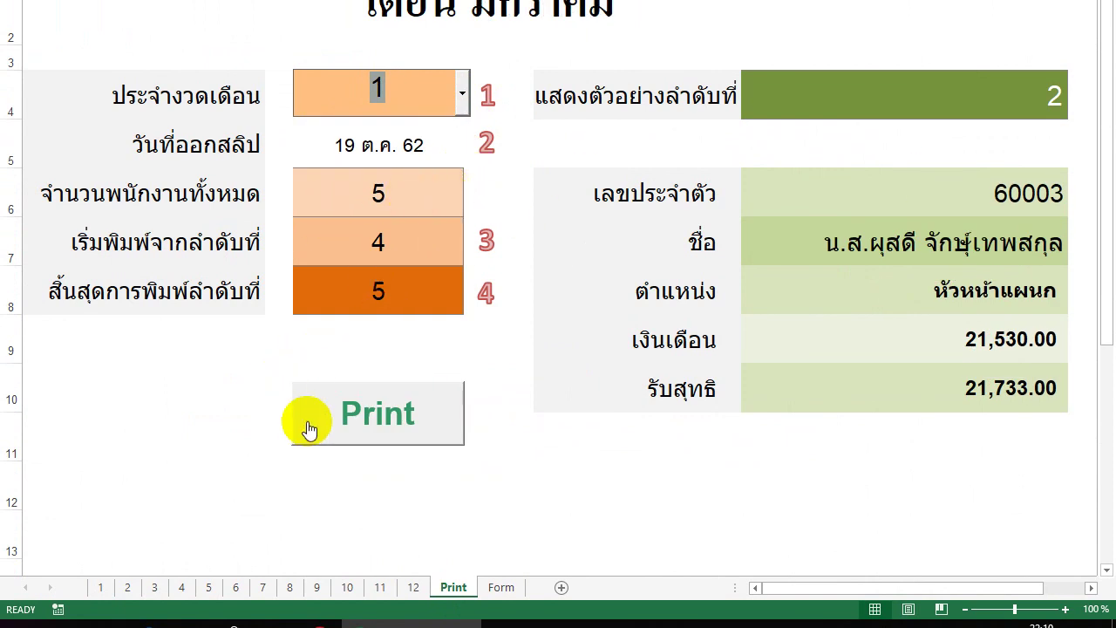
pyautogui.click(100, 558)
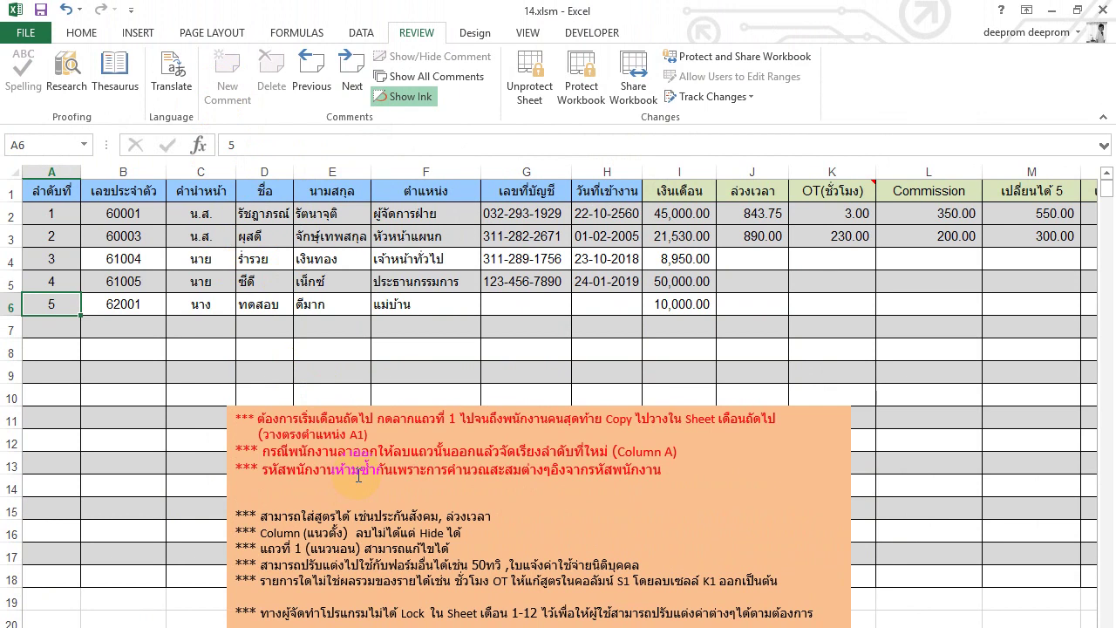
# Step: Fill row 7 with sequence 6, ID 62002, the new employee's title, name, surname and position ประธานบริษัท
pyautogui.click(125, 326)
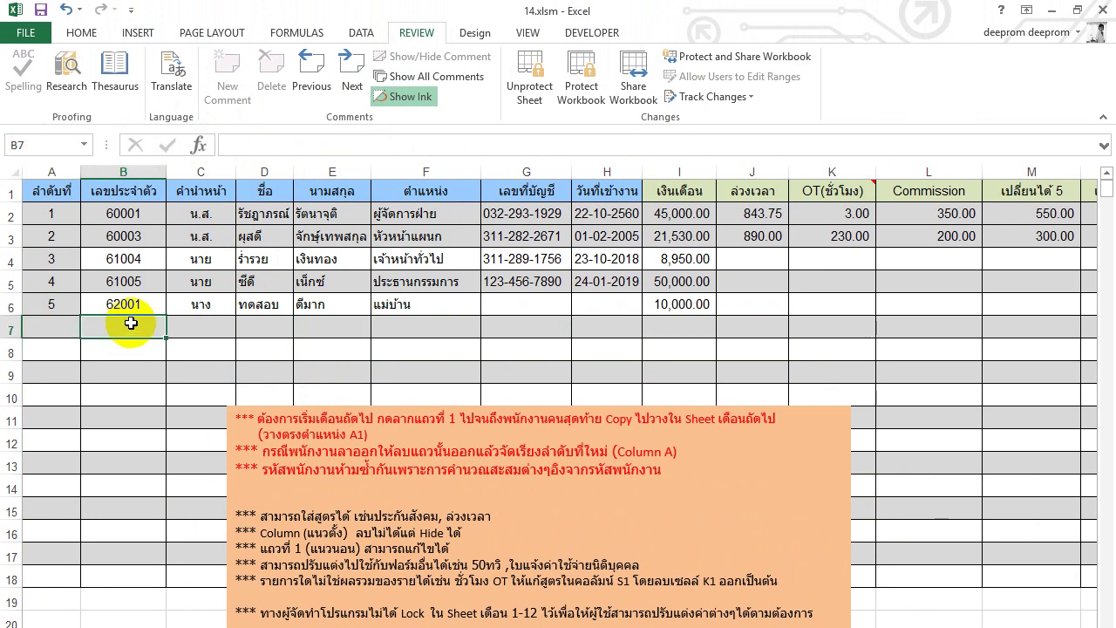
pyautogui.click(58, 332)
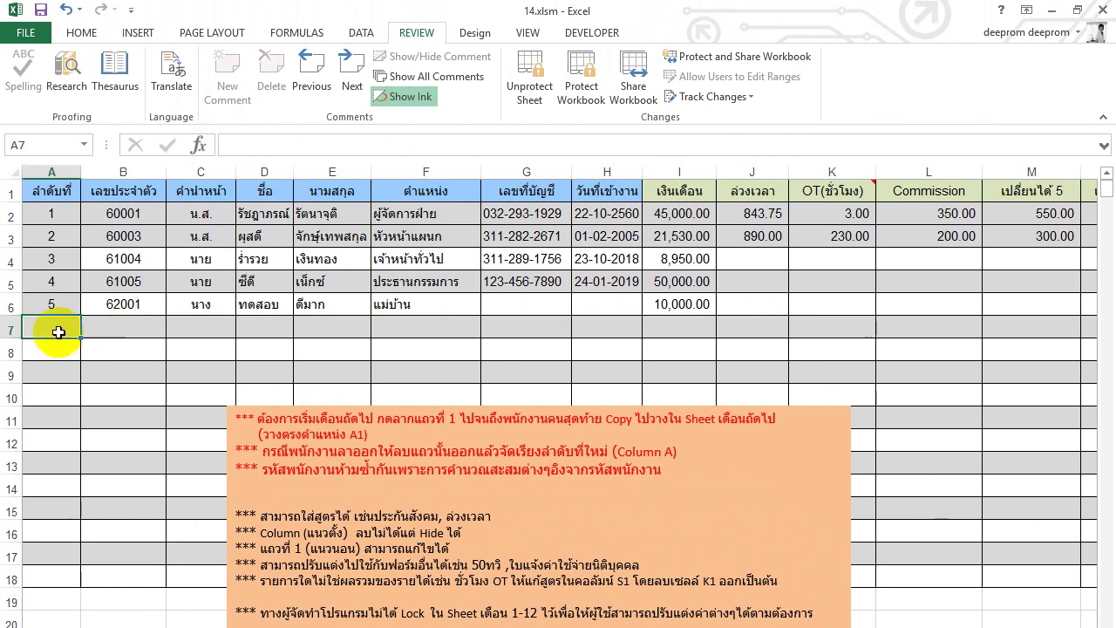
pyautogui.write('6')
pyautogui.press('Tab')
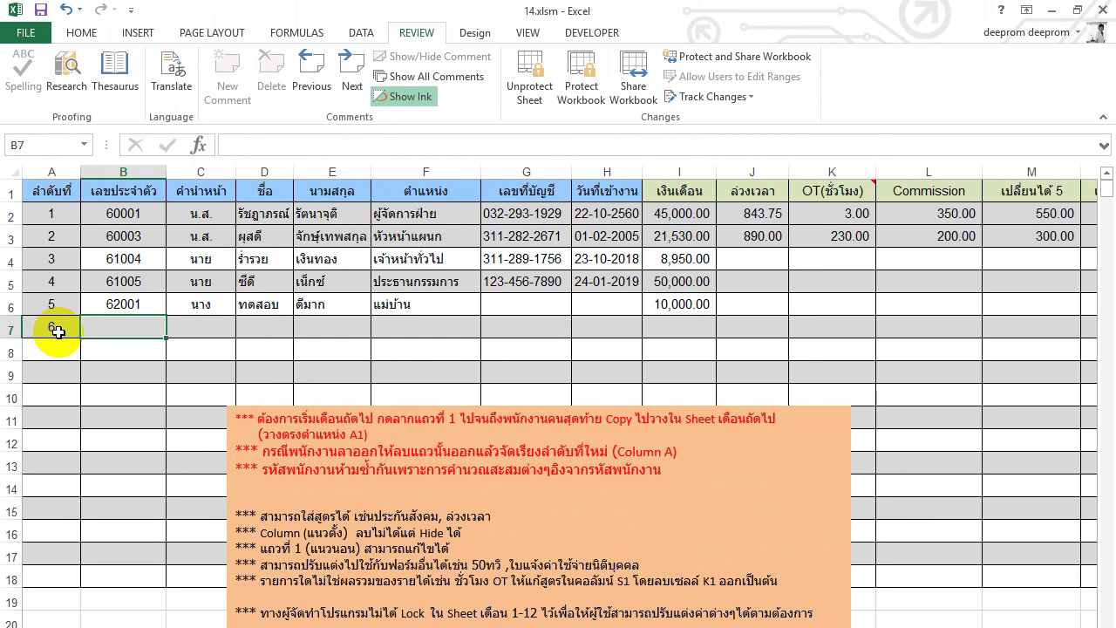
pyautogui.write('62002')
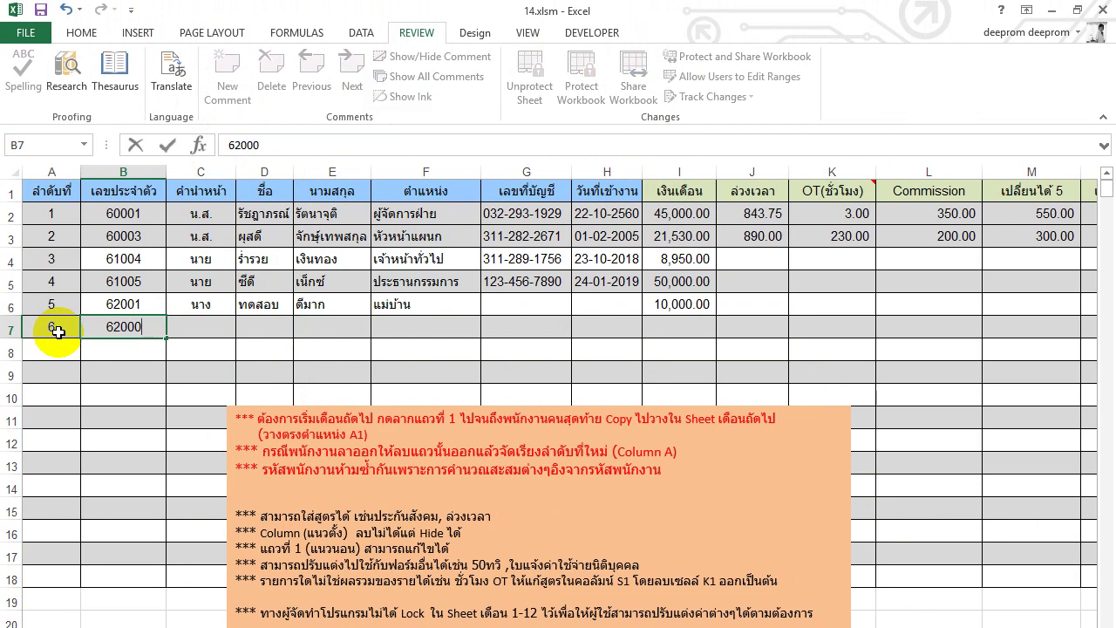
pyautogui.press('Tab')
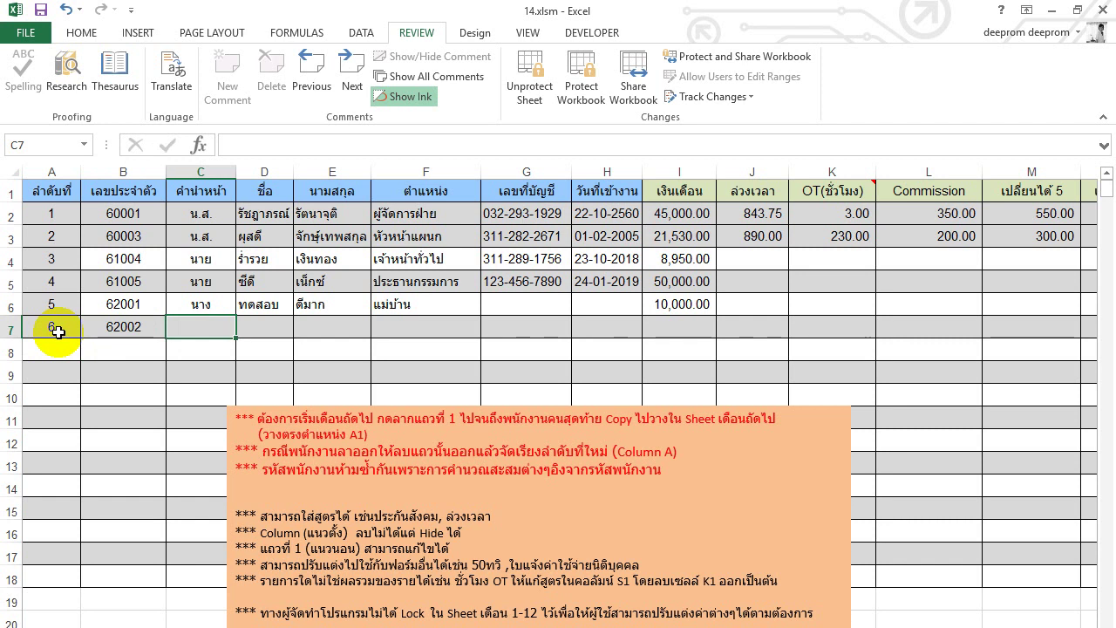
pyautogui.write('นาย')
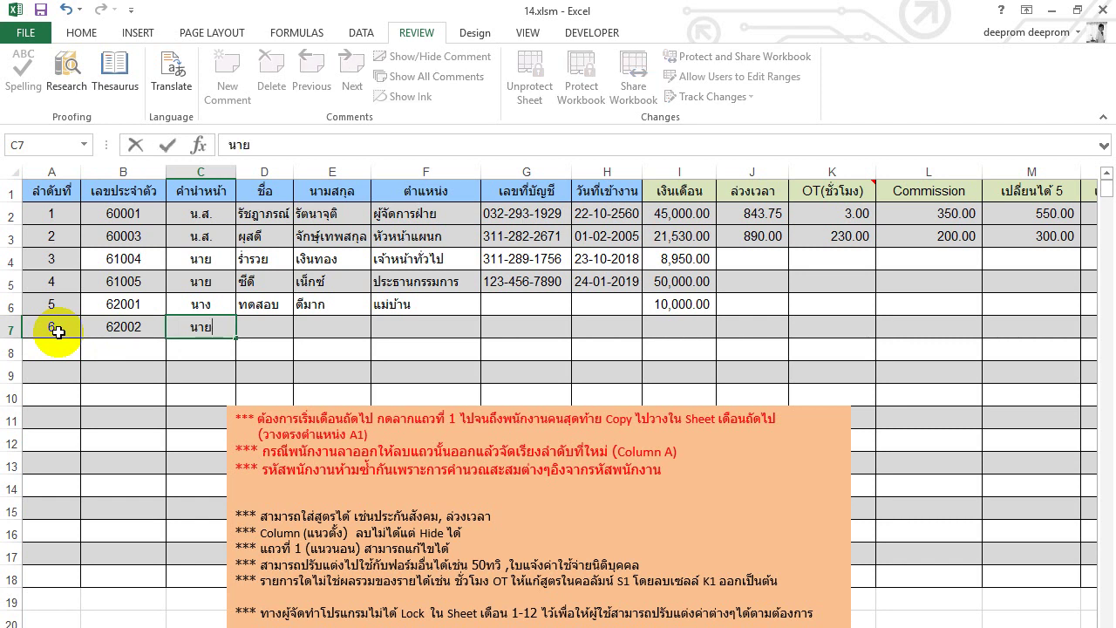
pyautogui.press('Tab')
pyautogui.write('ปร')
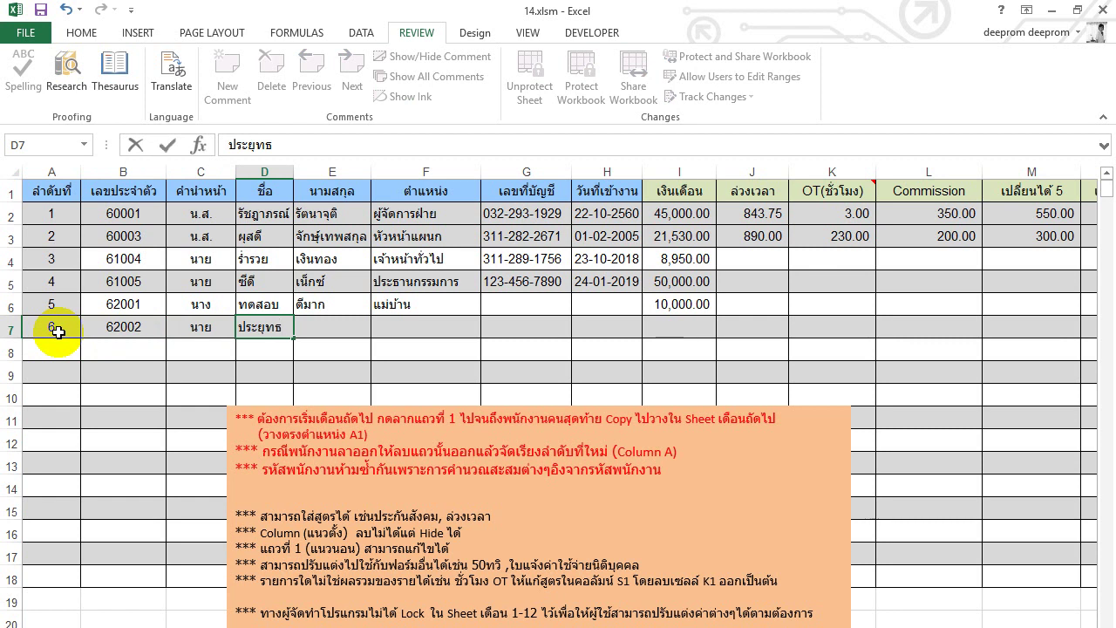
pyautogui.press('Tab')
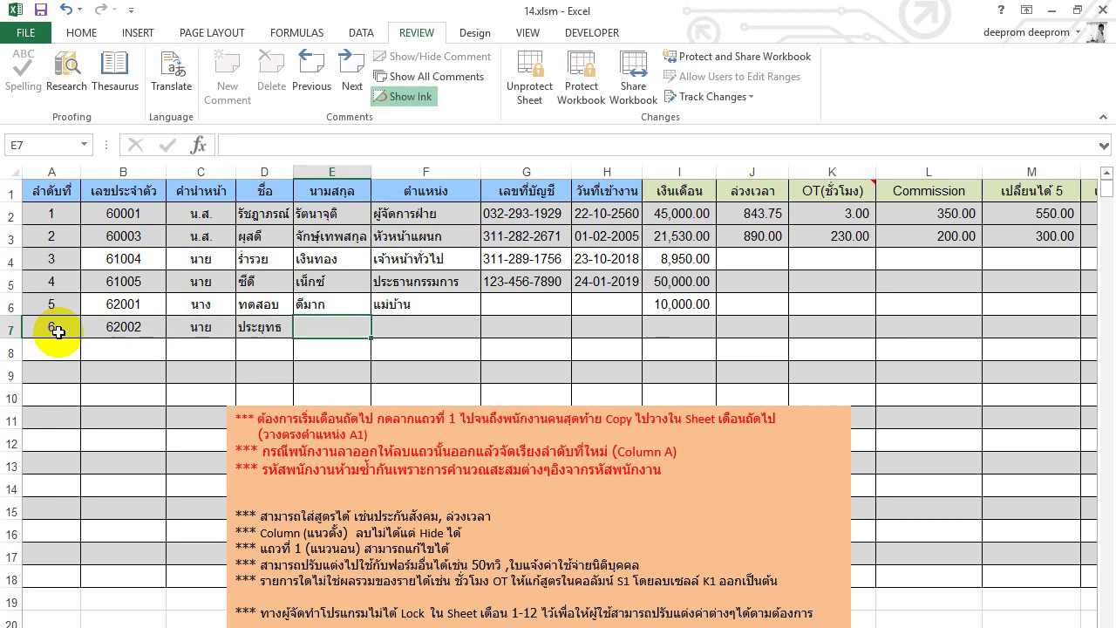
pyautogui.write('จันทร์ดี')
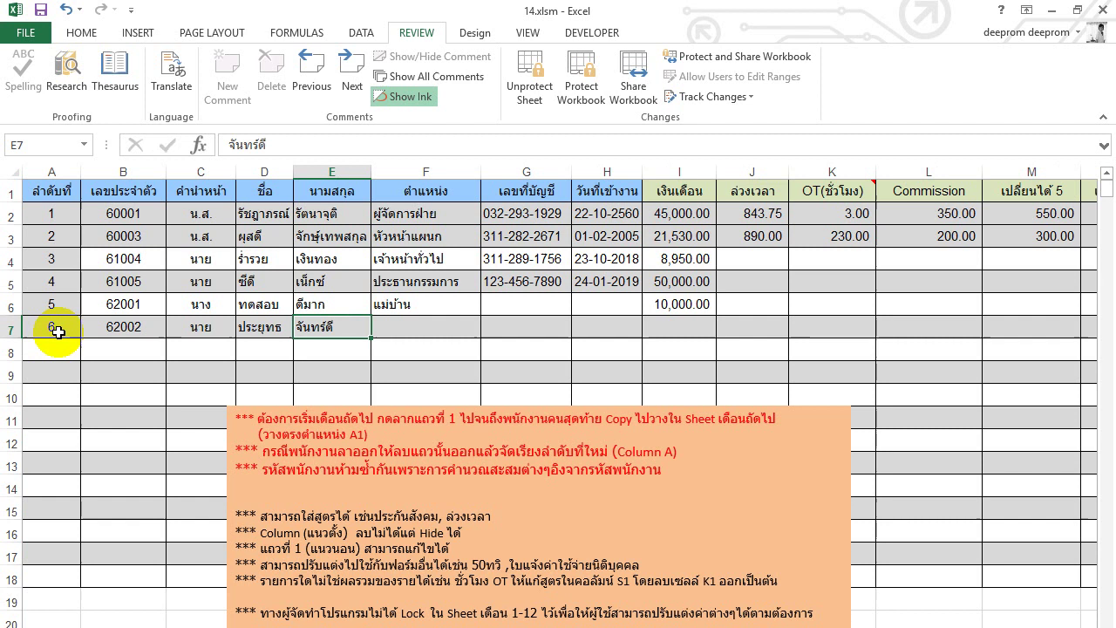
pyautogui.press('Tab')
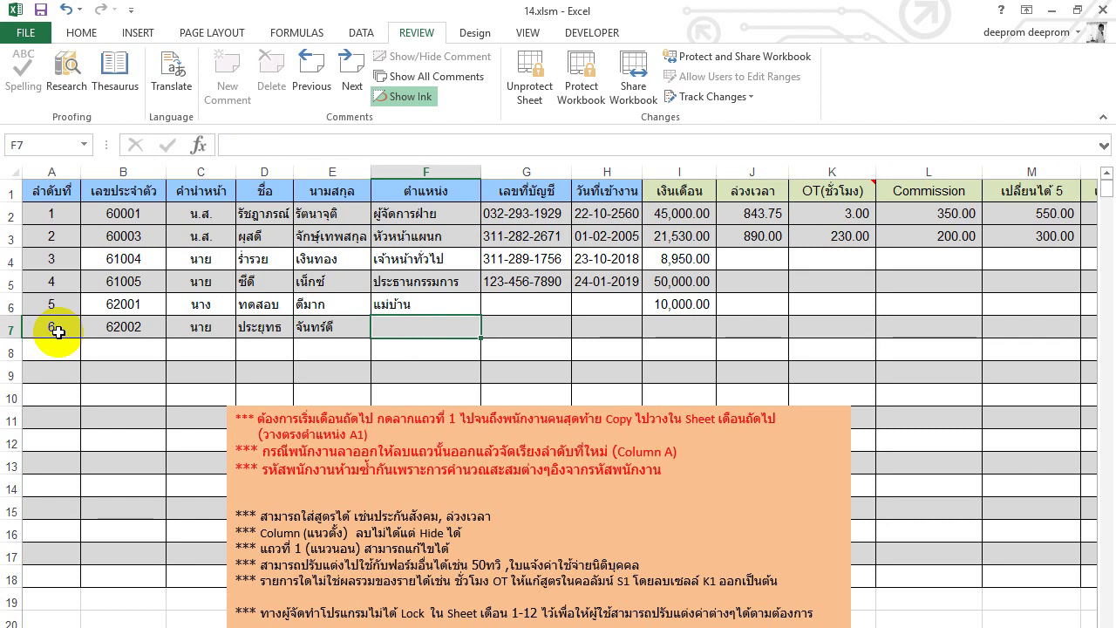
pyautogui.write('หั')
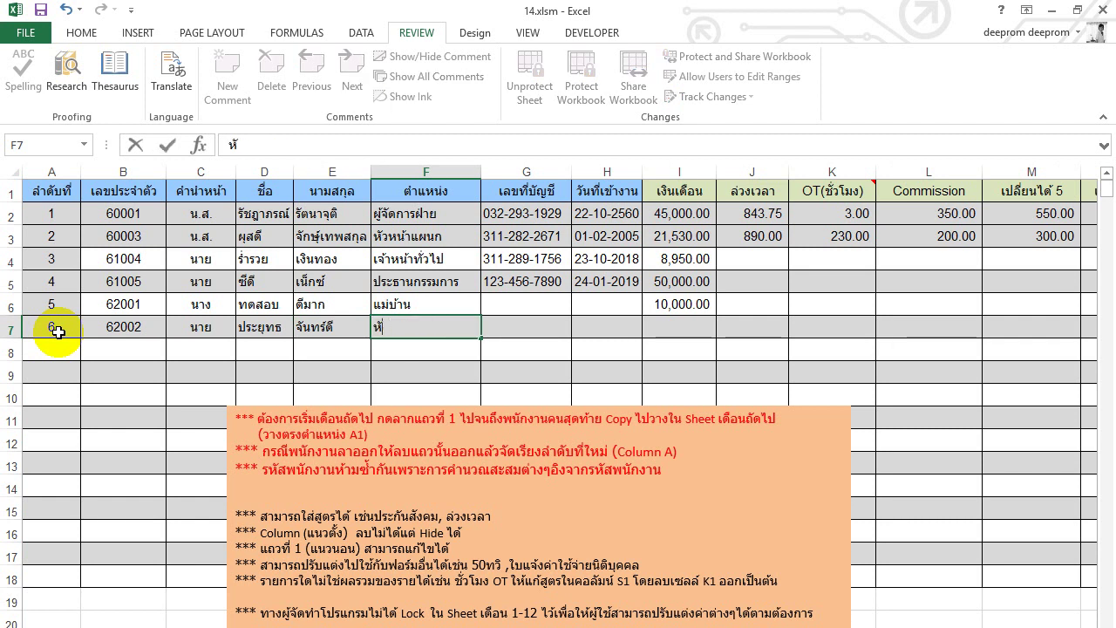
pyautogui.write('สประ')
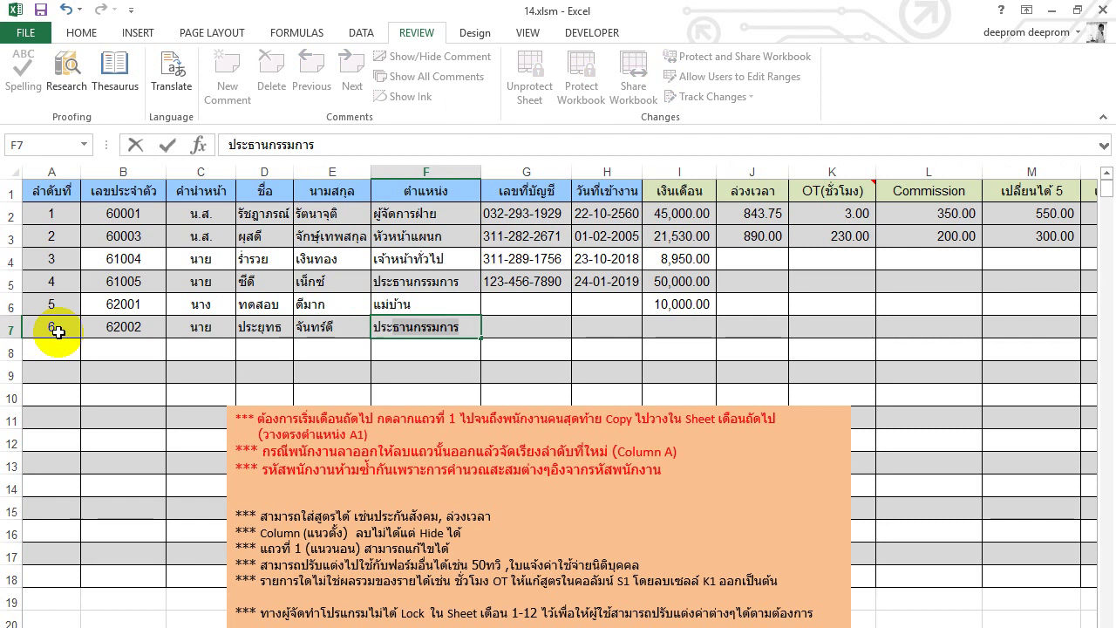
pyautogui.write('บริษัท')
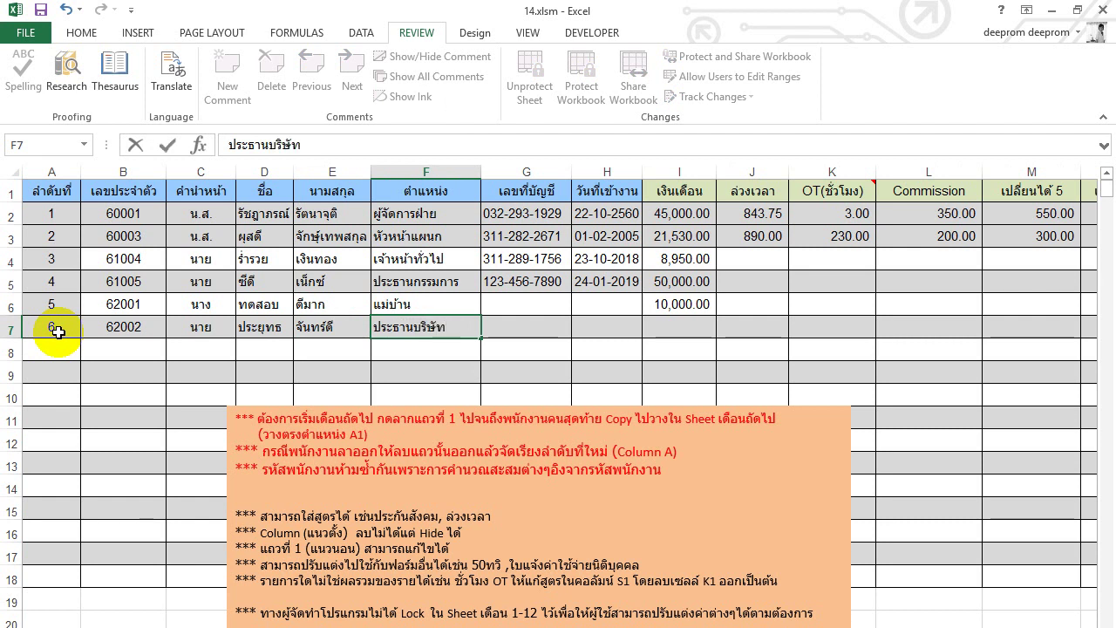
pyautogui.press('Return')
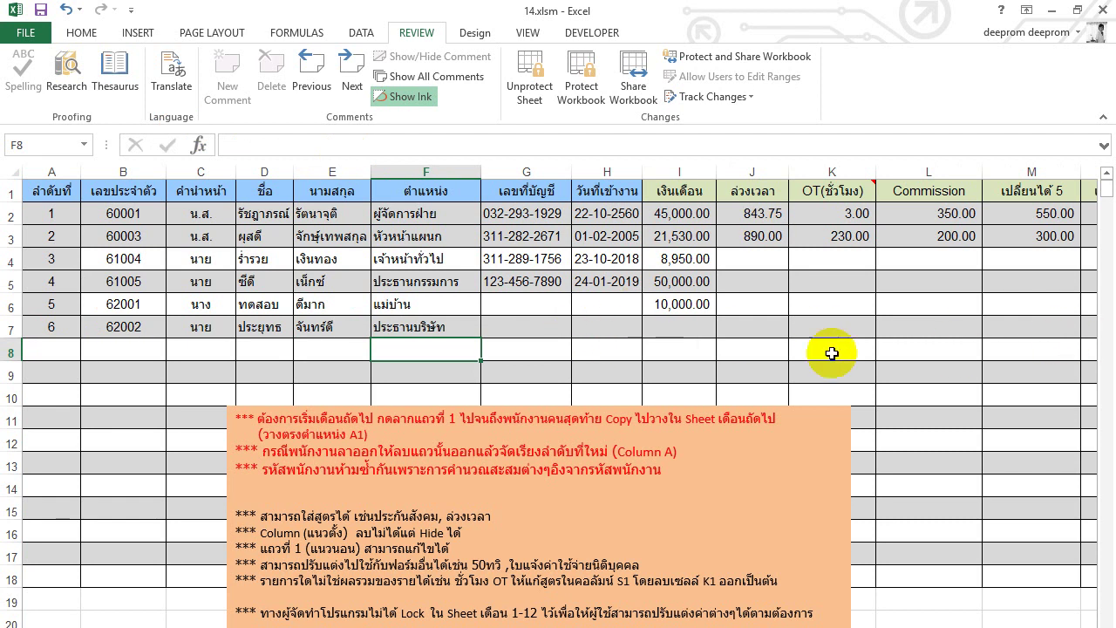
# Step: Give the new employee a salary of 50,000.00 in I7
pyautogui.click(688, 332)
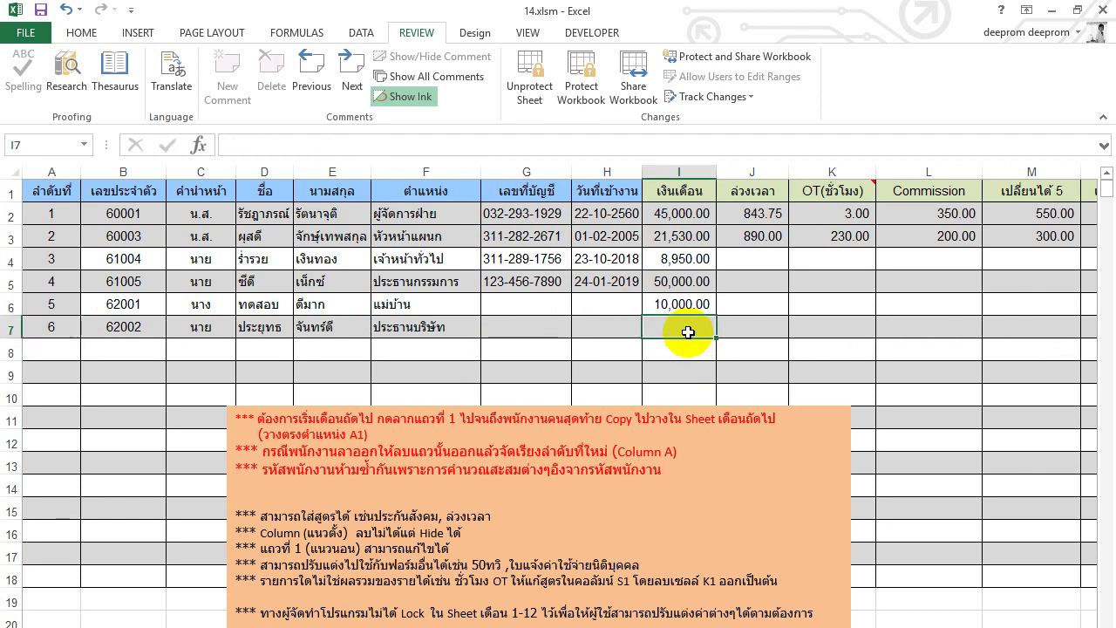
pyautogui.write('50,')
pyautogui.write('000')
pyautogui.press('Return')
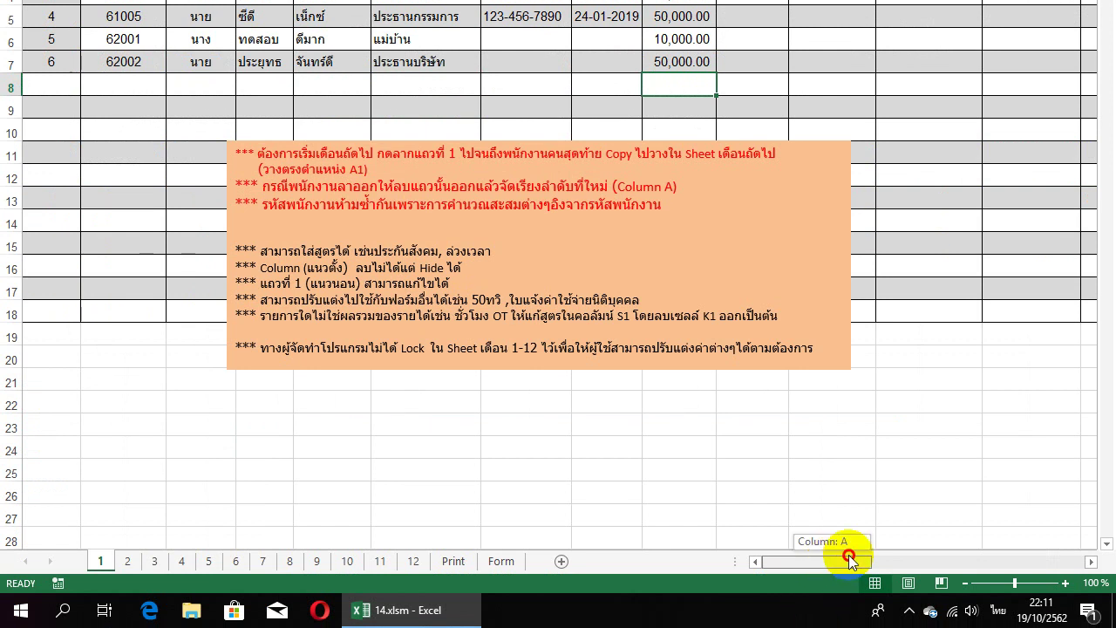
pyautogui.moveTo(848, 558); pyautogui.dragTo(962, 560)
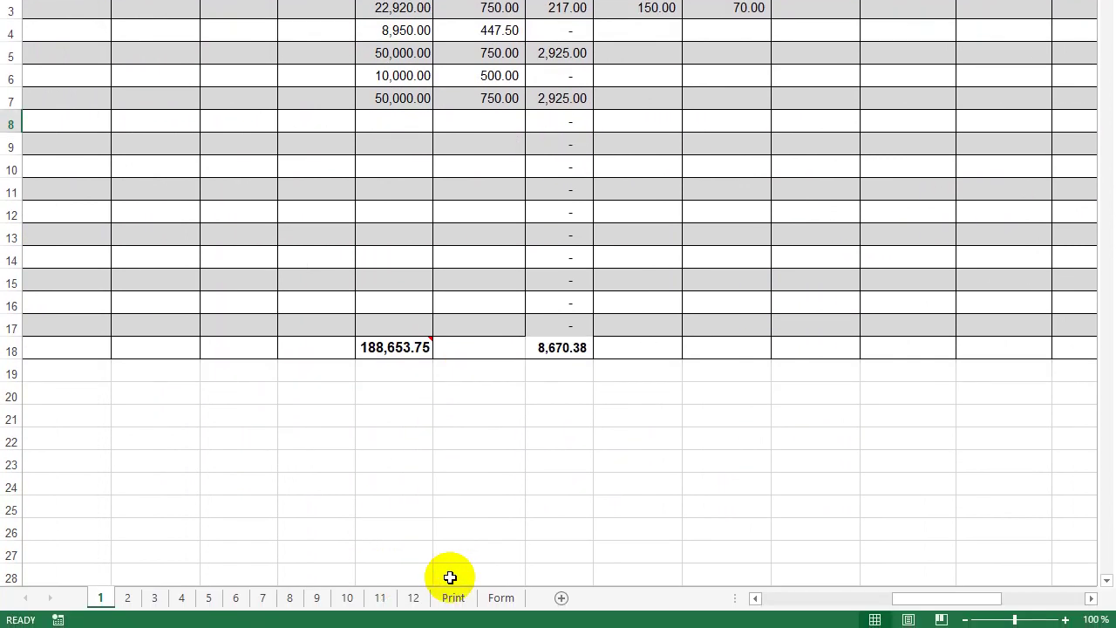
# Step: Set the Print sheet's preview number to 6 to show employee 62002's payslip, then return to sheet 1
pyautogui.click(501, 597)
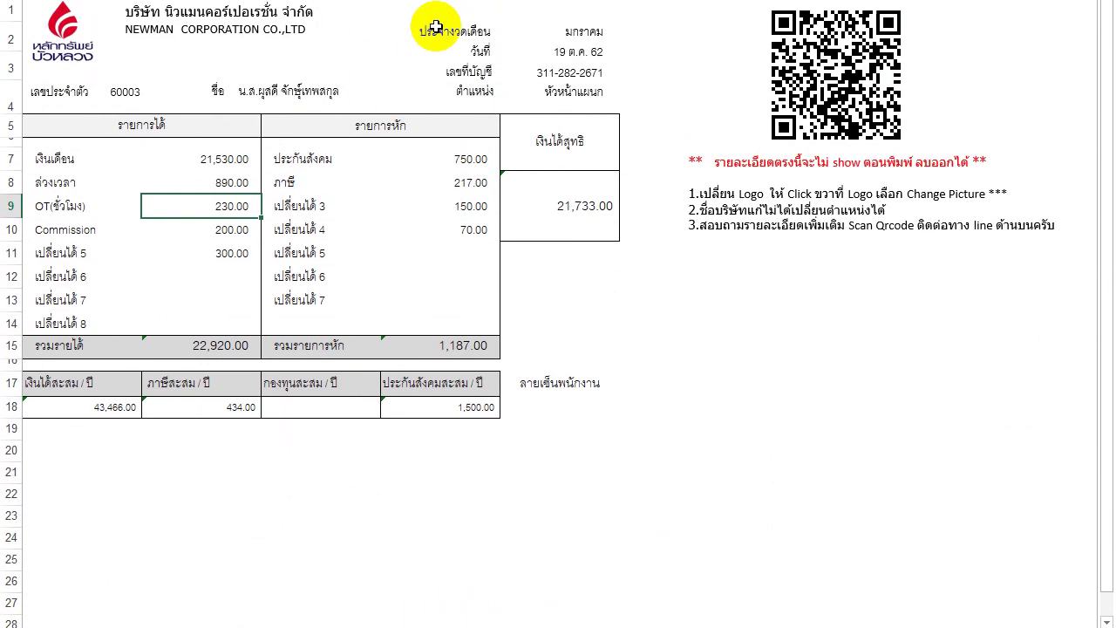
pyautogui.click(453, 589)
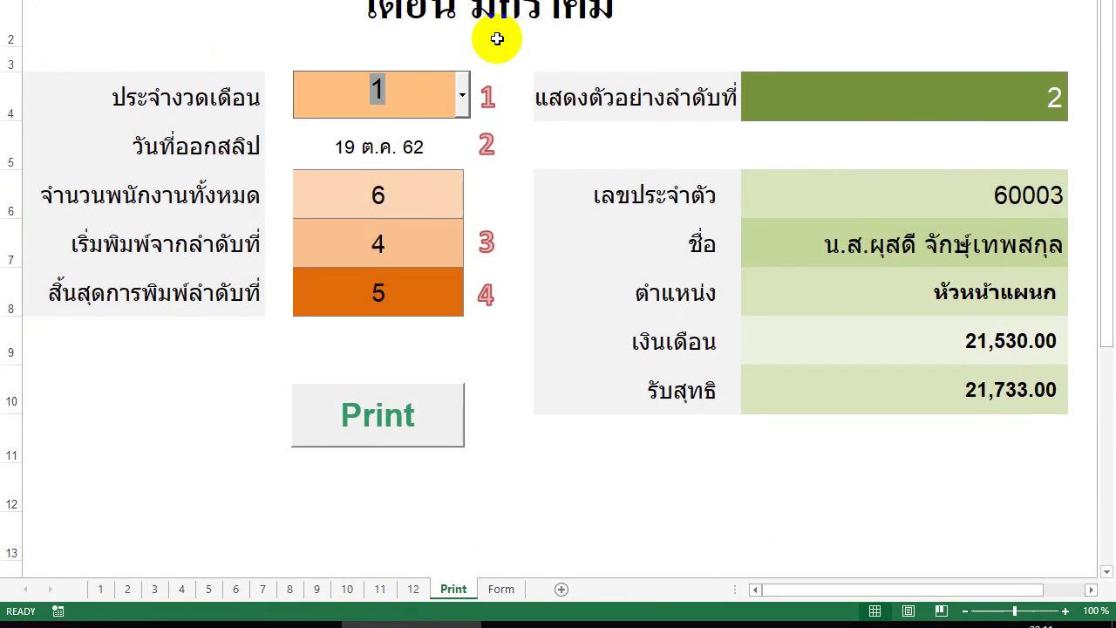
pyautogui.click(1033, 87)
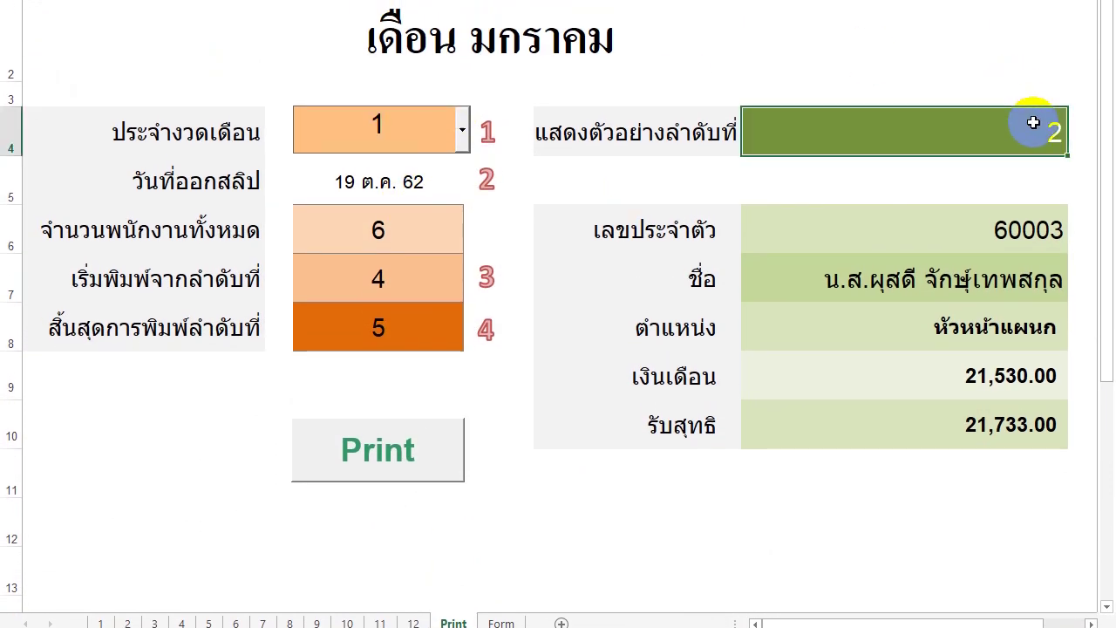
pyautogui.write('6')
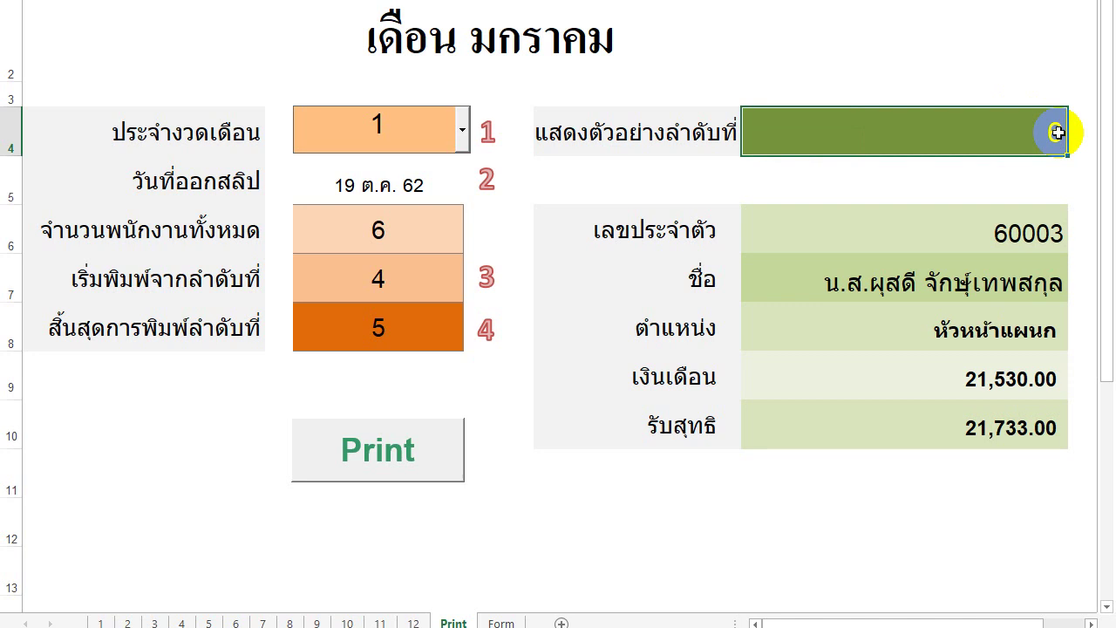
pyautogui.press('Return')
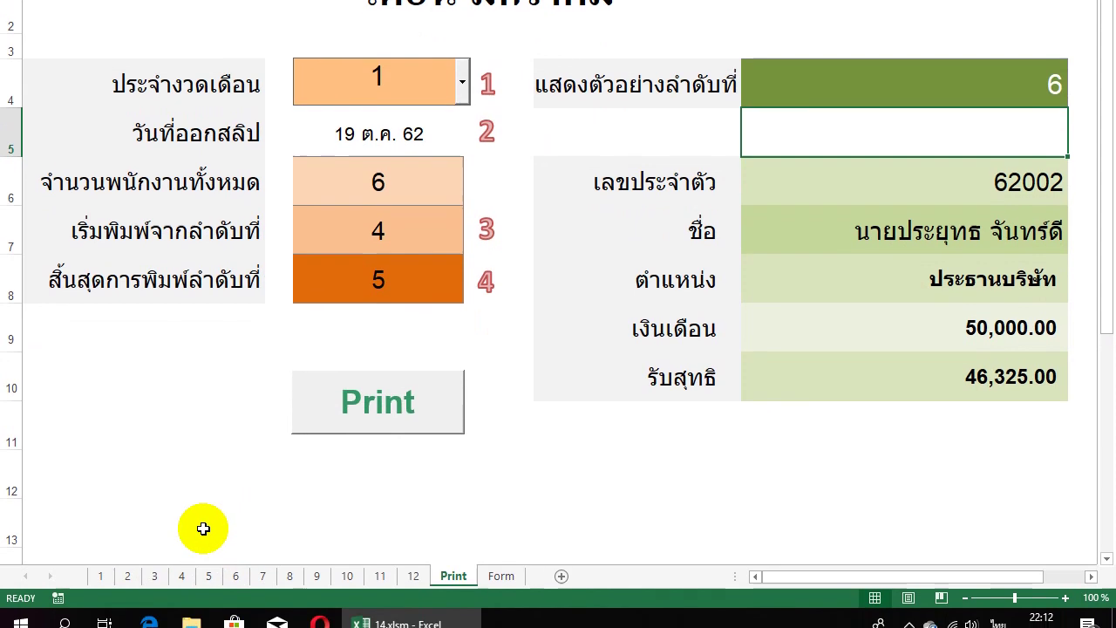
pyautogui.click(102, 574)
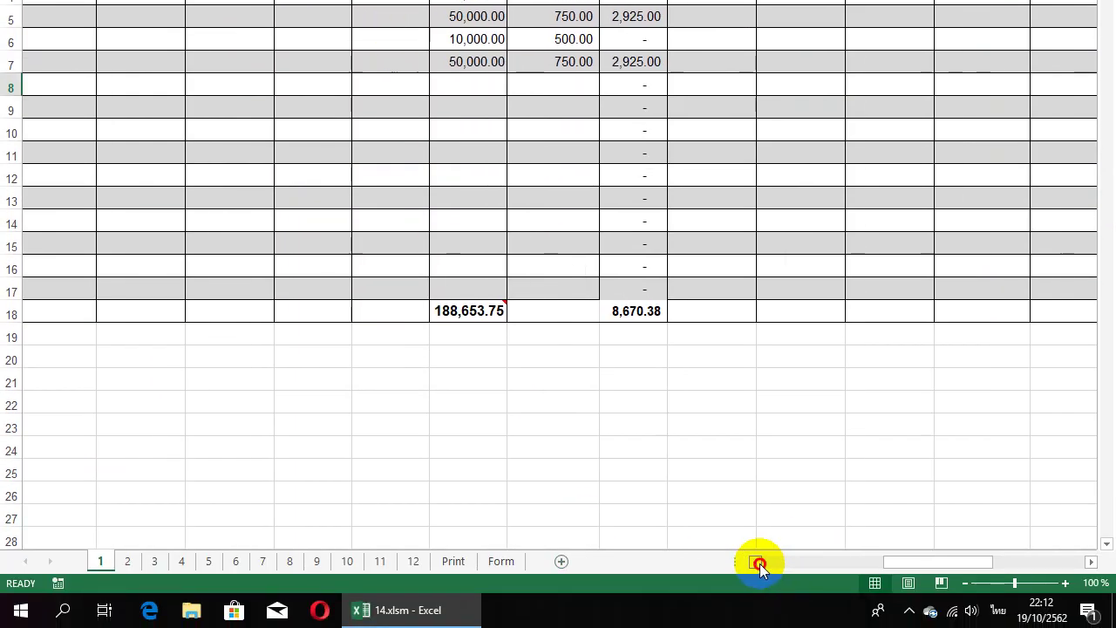
pyautogui.click(759, 563)
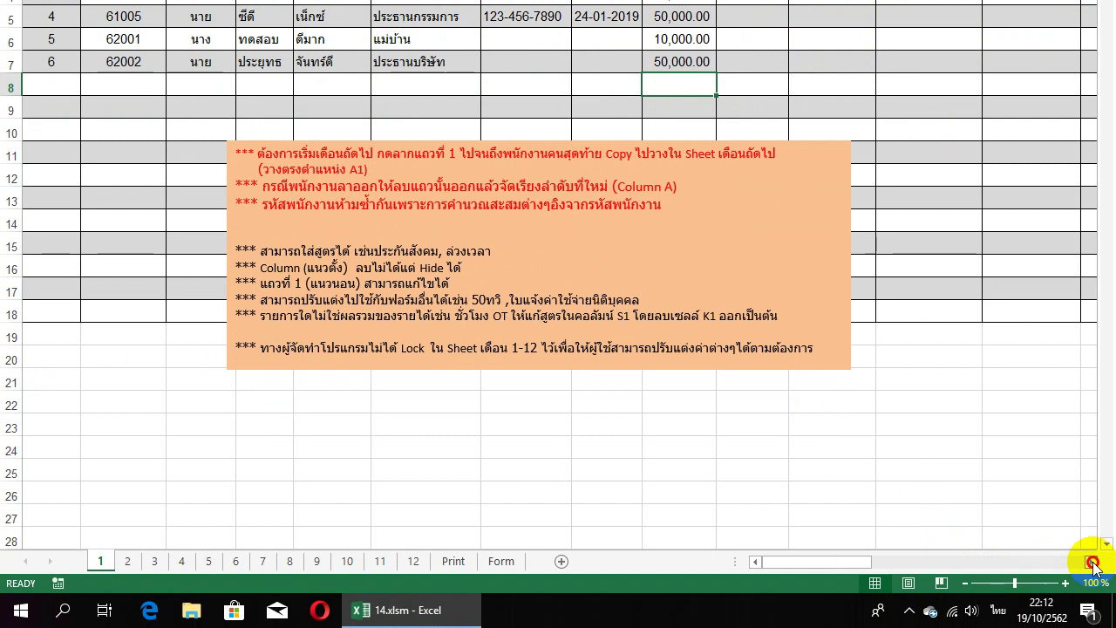
pyautogui.click(1090, 563)
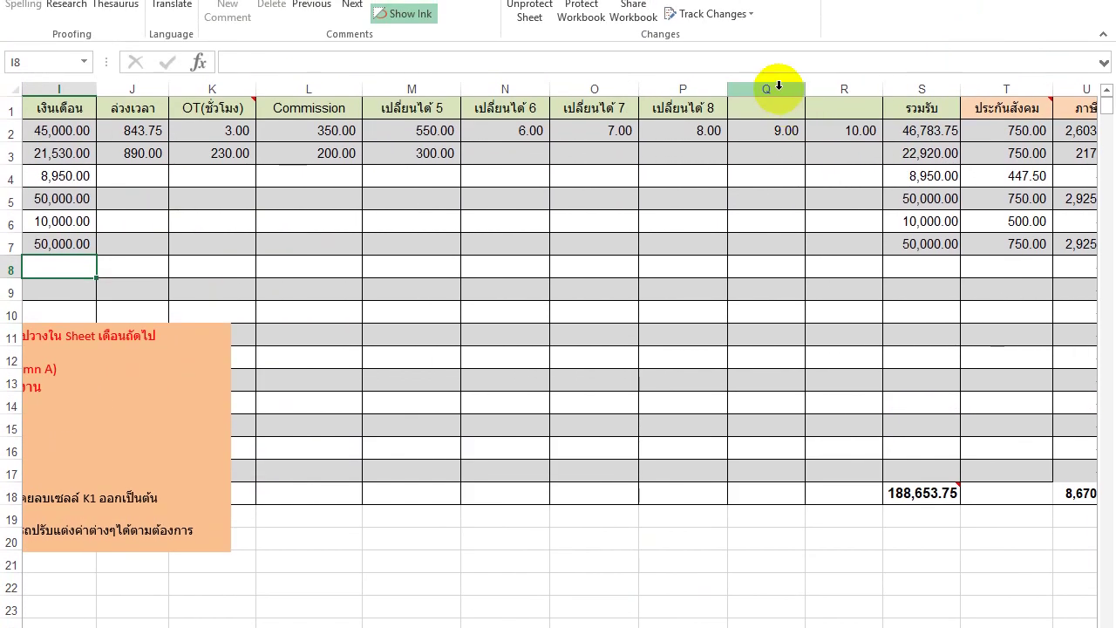
# Step: Hide columns Q and R one at a time
pyautogui.moveTo(778, 84); pyautogui.dragTo(817, 90)
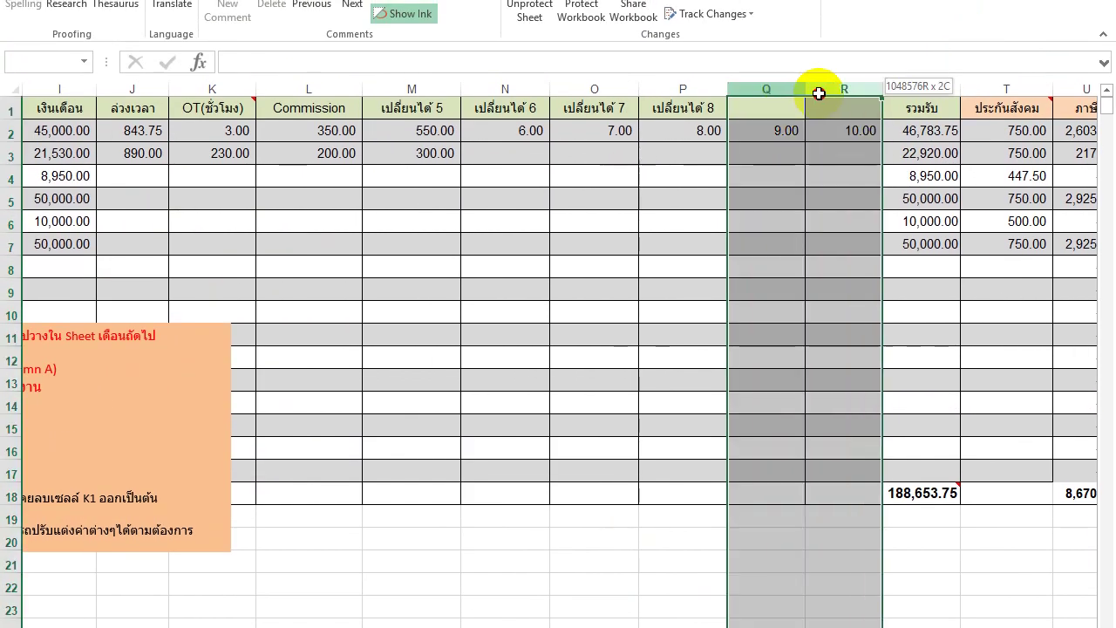
pyautogui.rightClick(773, 201)
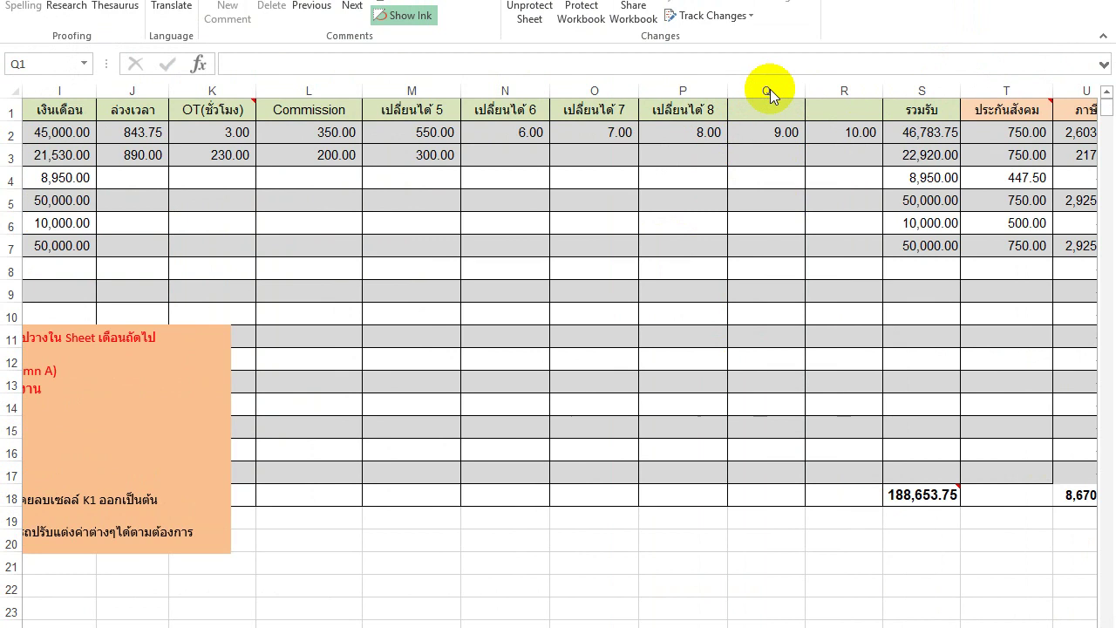
pyautogui.click(770, 89)
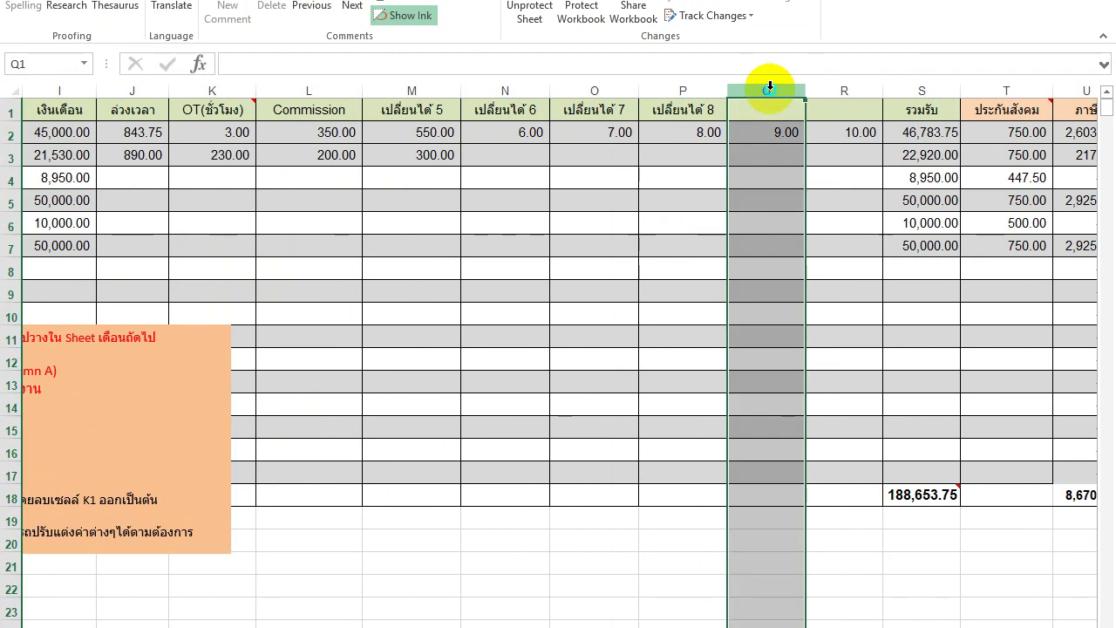
pyautogui.rightClick(770, 89)
pyautogui.click(823, 315)
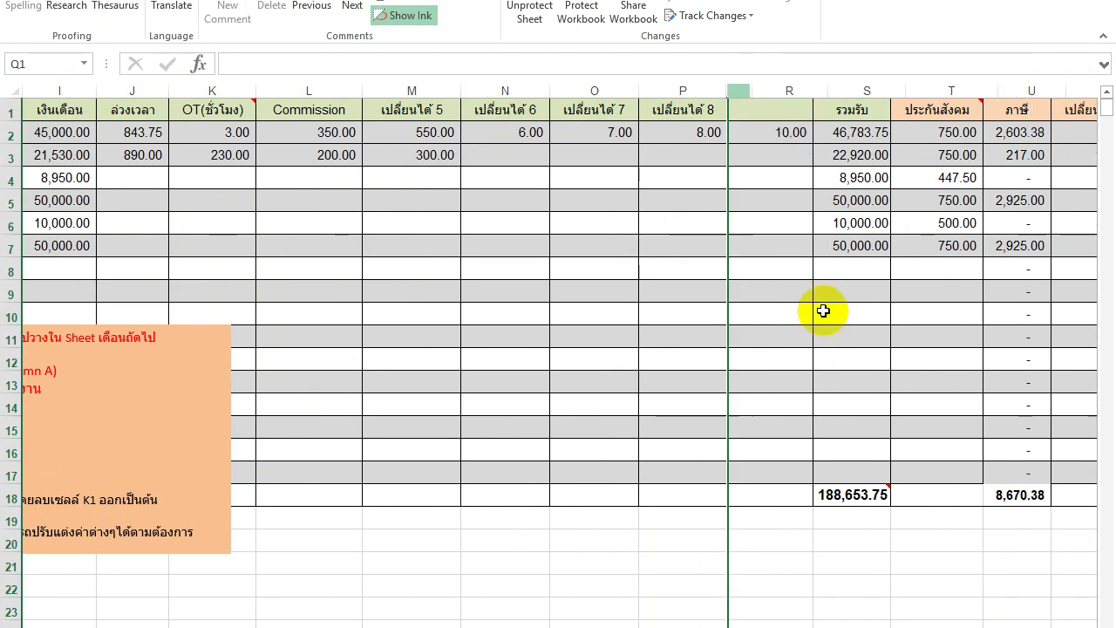
pyautogui.click(767, 90)
pyautogui.rightClick(772, 92)
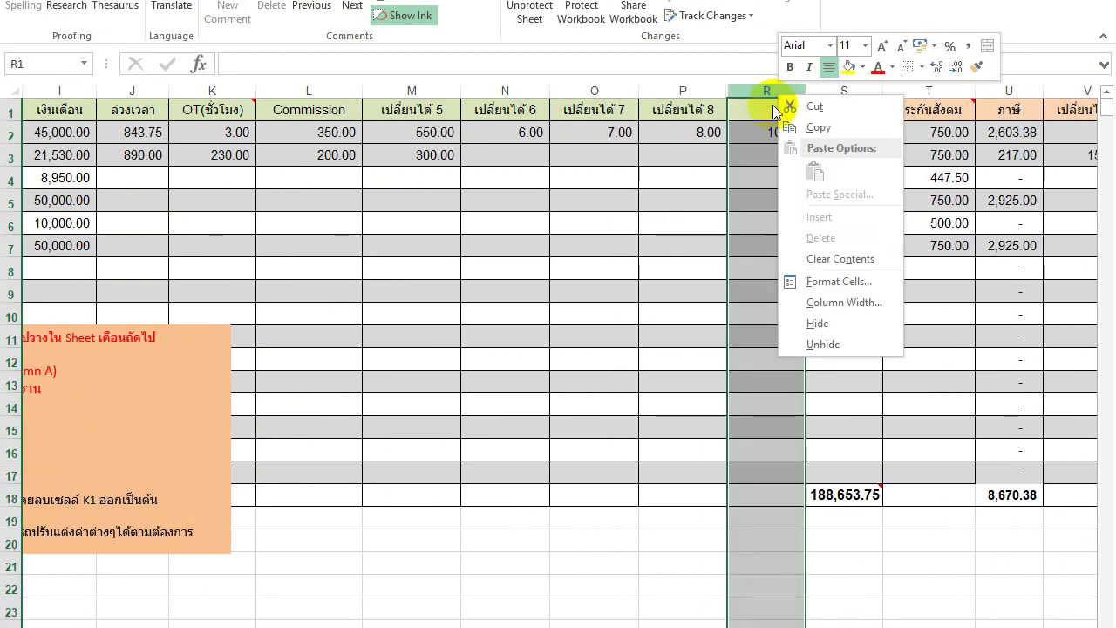
pyautogui.click(811, 322)
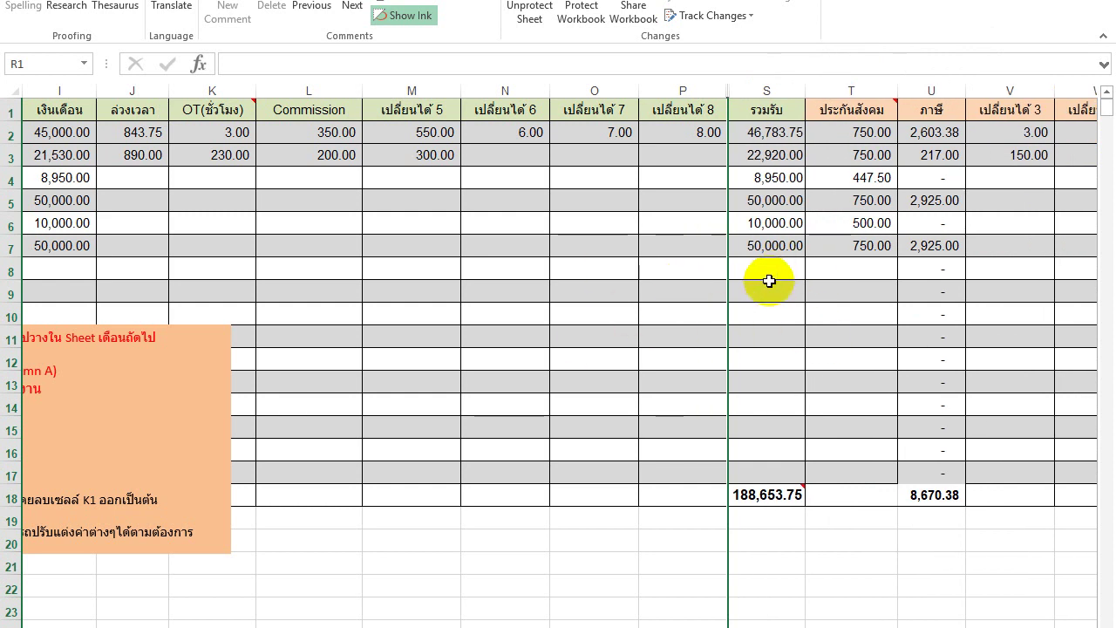
# Step: Check which columns the income total adds up, then try revealing column R and undo it
pyautogui.click(729, 306)
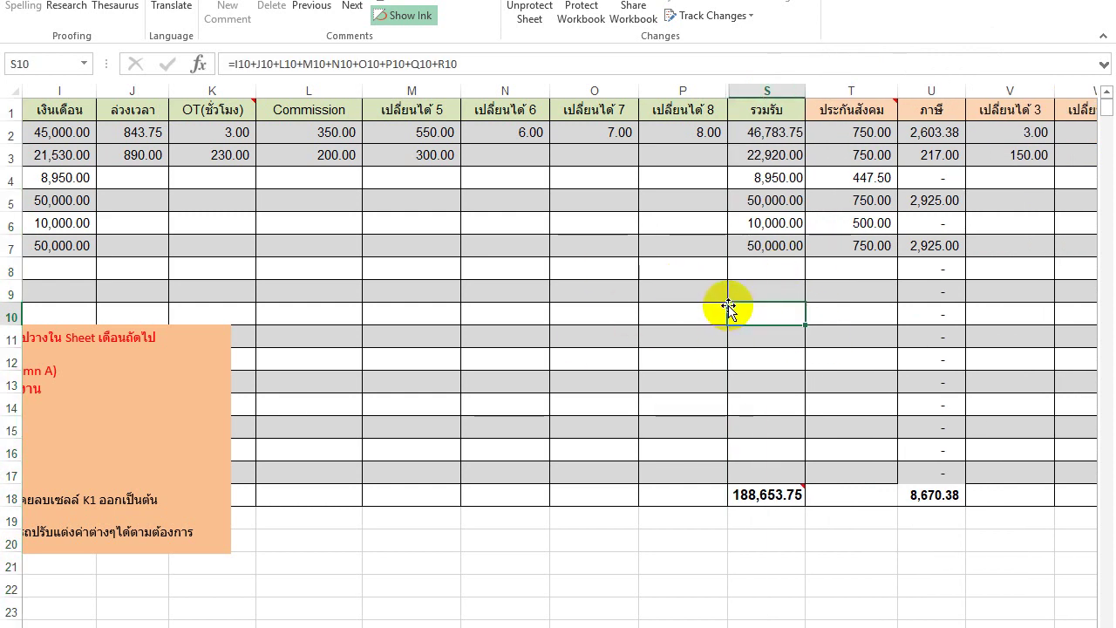
pyautogui.click(724, 110)
pyautogui.rightClick(725, 110)
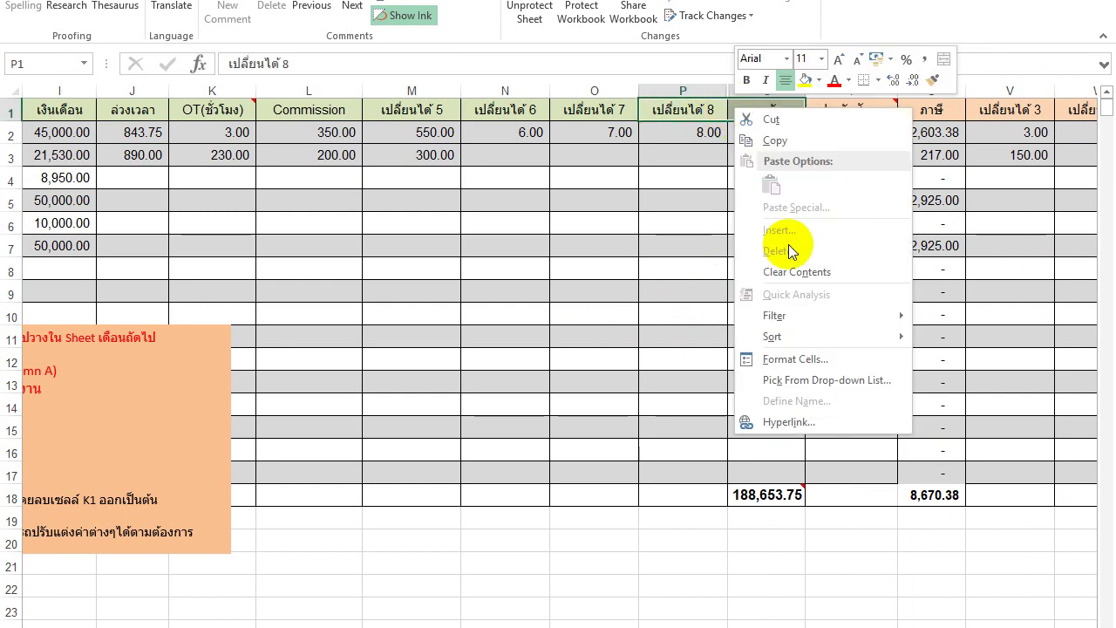
pyautogui.click(697, 331)
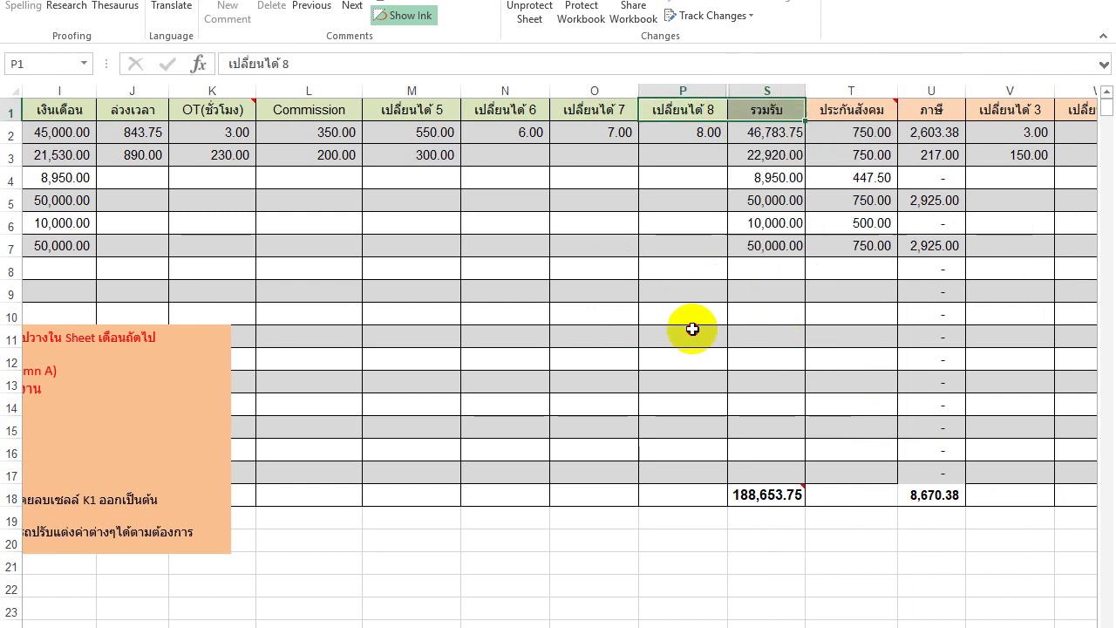
pyautogui.click(728, 93)
pyautogui.rightClick(728, 94)
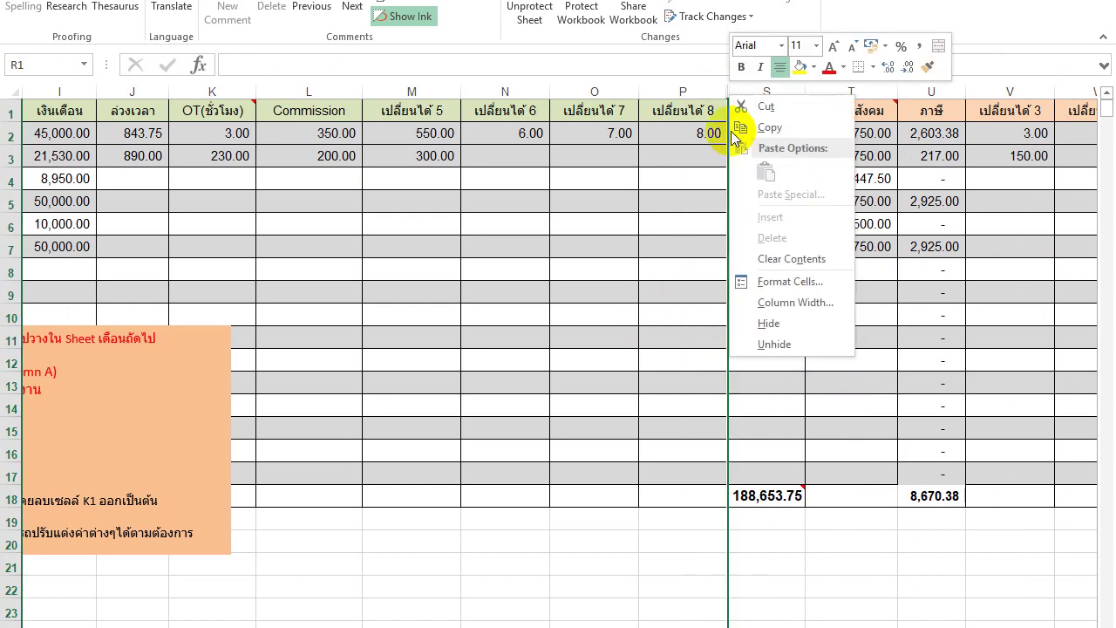
pyautogui.click(771, 343)
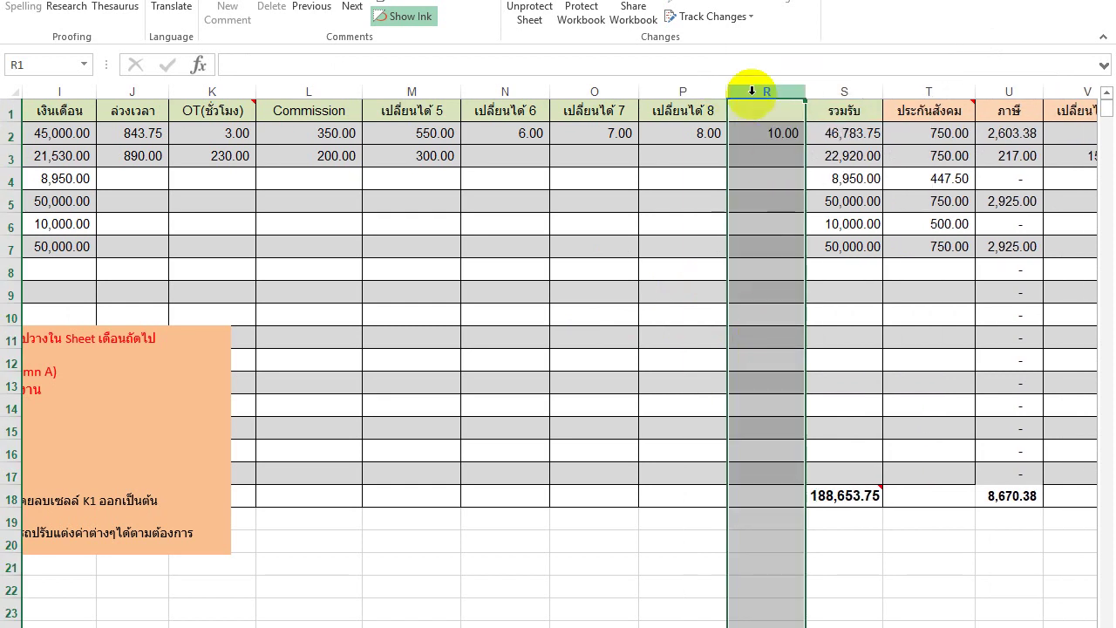
pyautogui.hotkey('ctrl', 'z')
# Step: Reveal both hidden columns Q and R, then return to the start of the table
pyautogui.rightClick(729, 95)
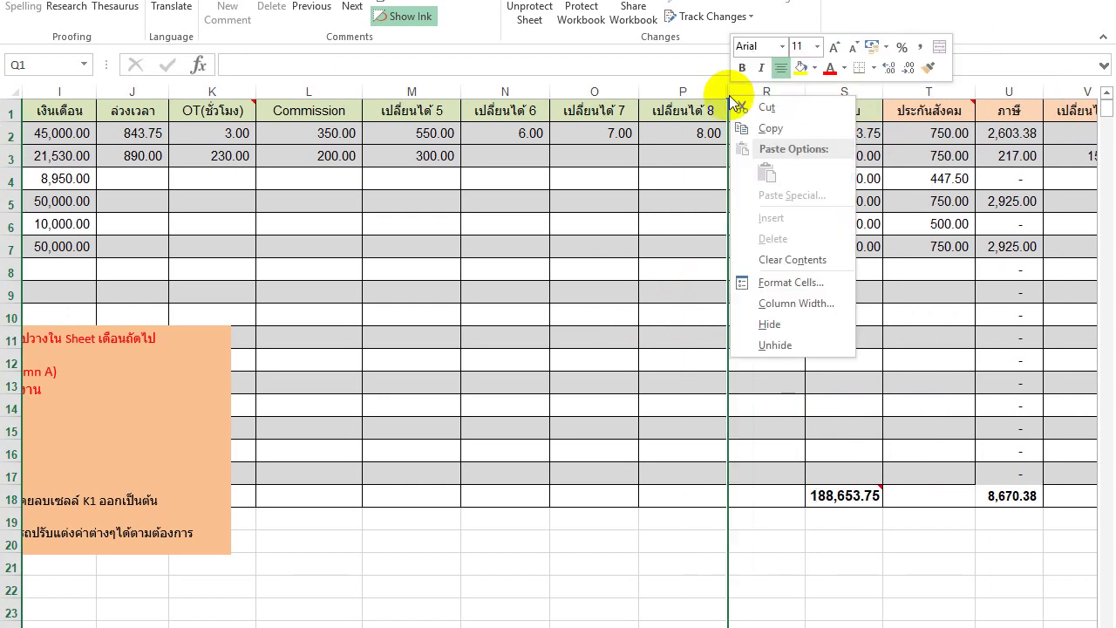
pyautogui.click(775, 345)
pyautogui.click(857, 353)
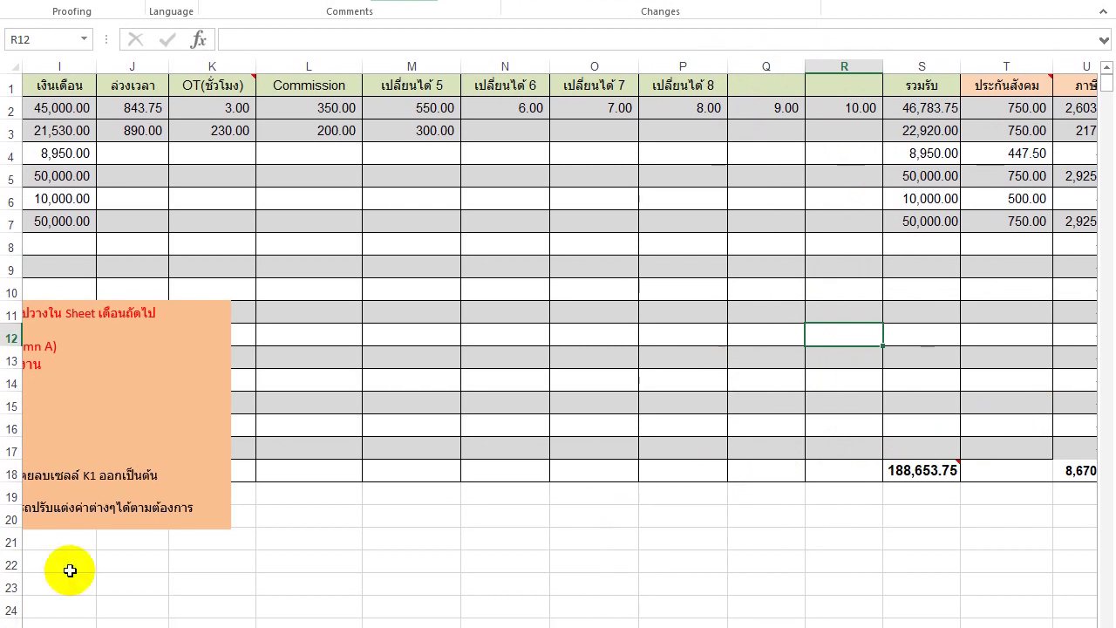
pyautogui.press('Left')
pyautogui.press('Left')
pyautogui.press('Left')
pyautogui.press('Left')
pyautogui.press('Left')
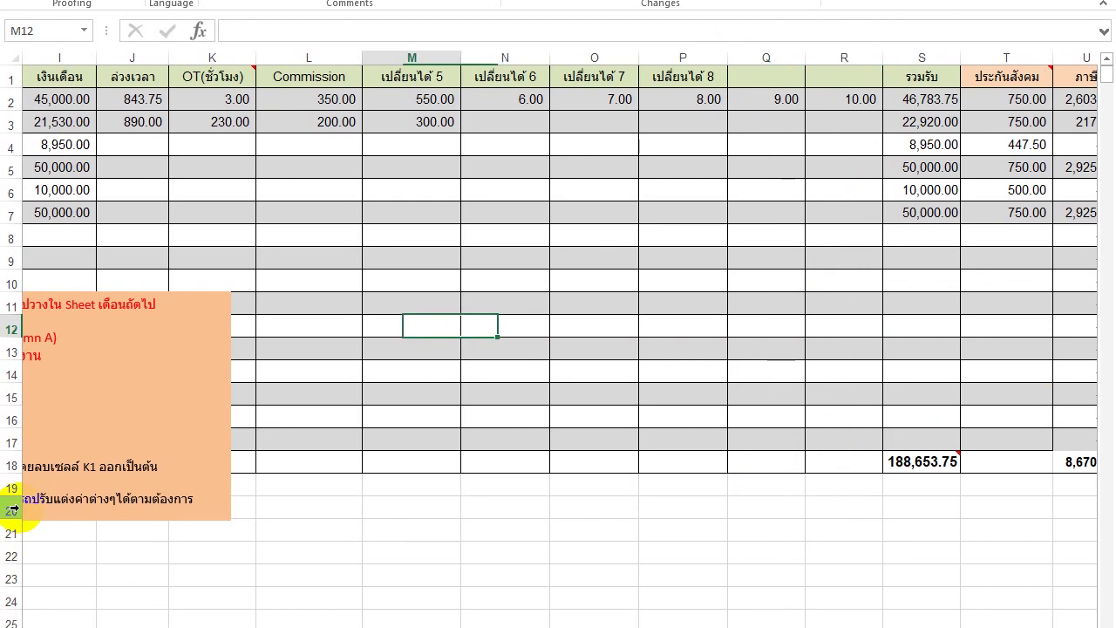
pyautogui.press('Left')
pyautogui.press('Home')
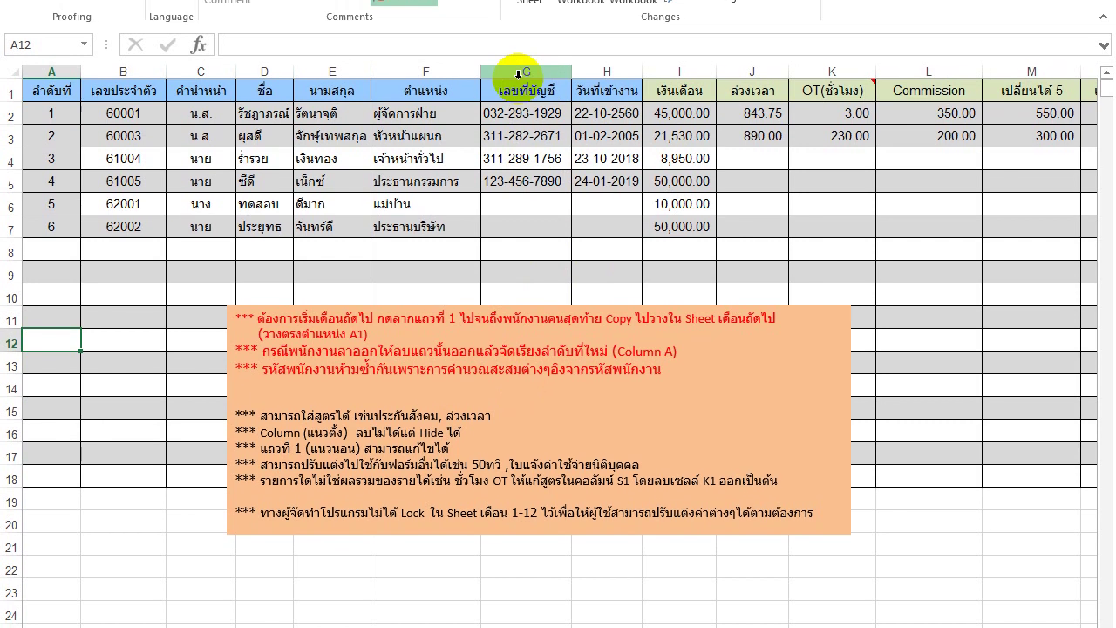
# Step: Inspect the options for account number column G without changing anything
pyautogui.click(519, 46)
pyautogui.rightClick(518, 97)
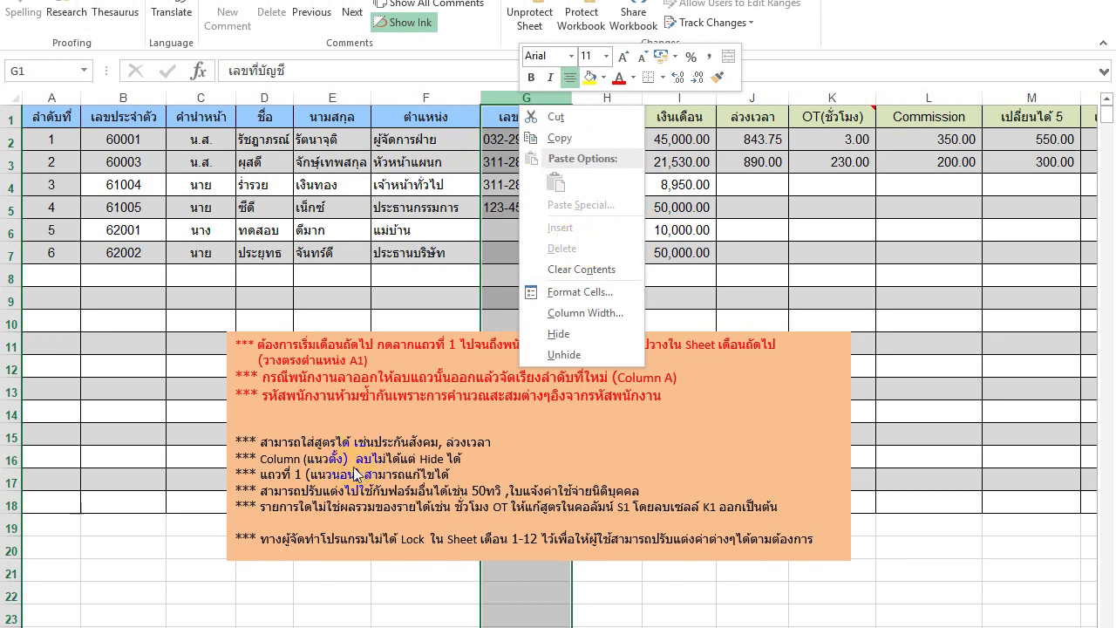
pyautogui.press('Escape')
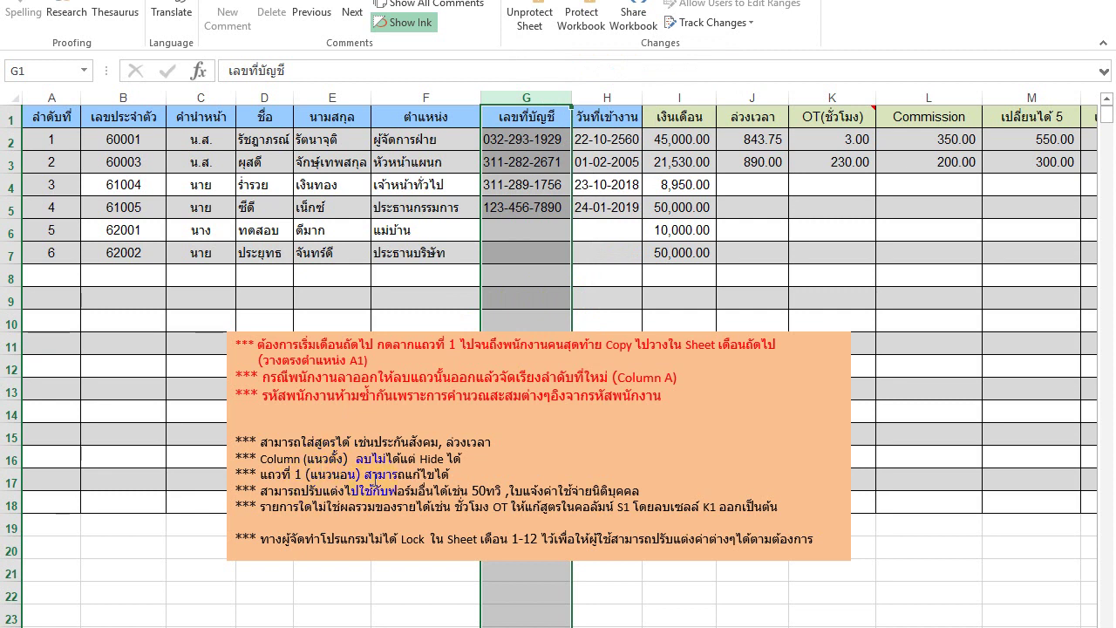
# Step: Review the headings from เลขประจำตัว to เงินเดือน, then display the Form payslip sheet
pyautogui.click(19, 116)
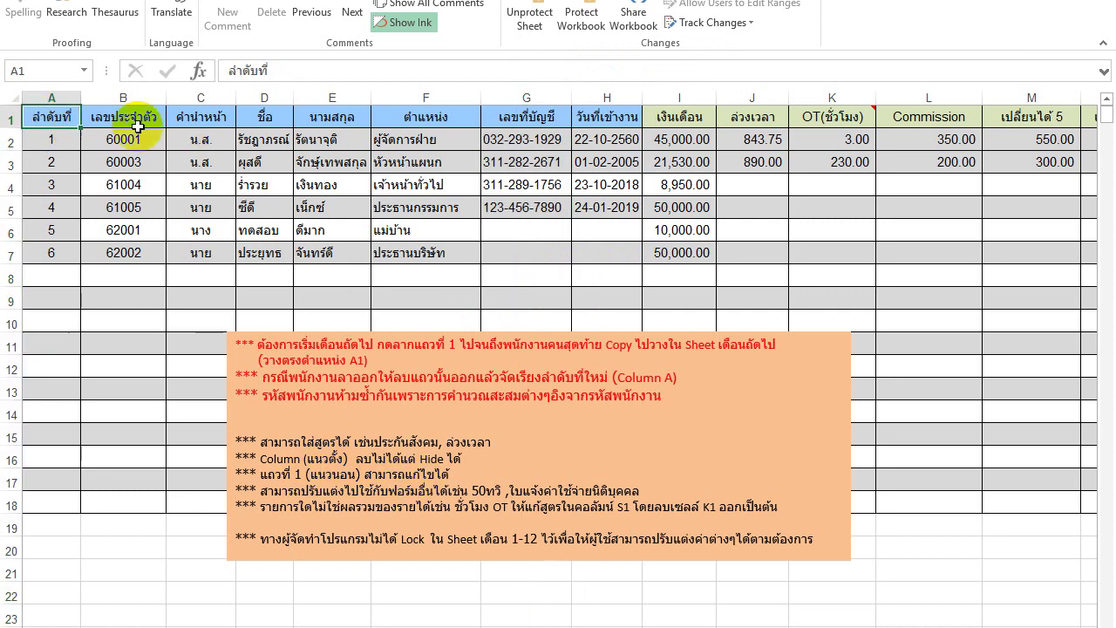
pyautogui.click(136, 120)
pyautogui.click(200, 116)
pyautogui.click(264, 116)
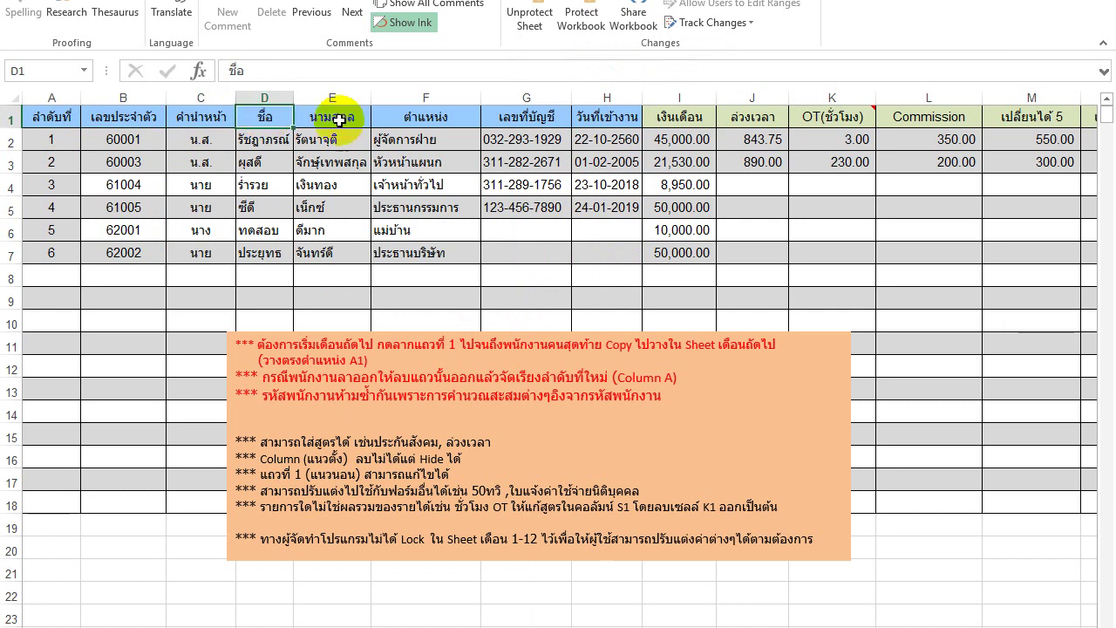
pyautogui.click(332, 116)
pyautogui.click(415, 116)
pyautogui.click(526, 115)
pyautogui.click(607, 98)
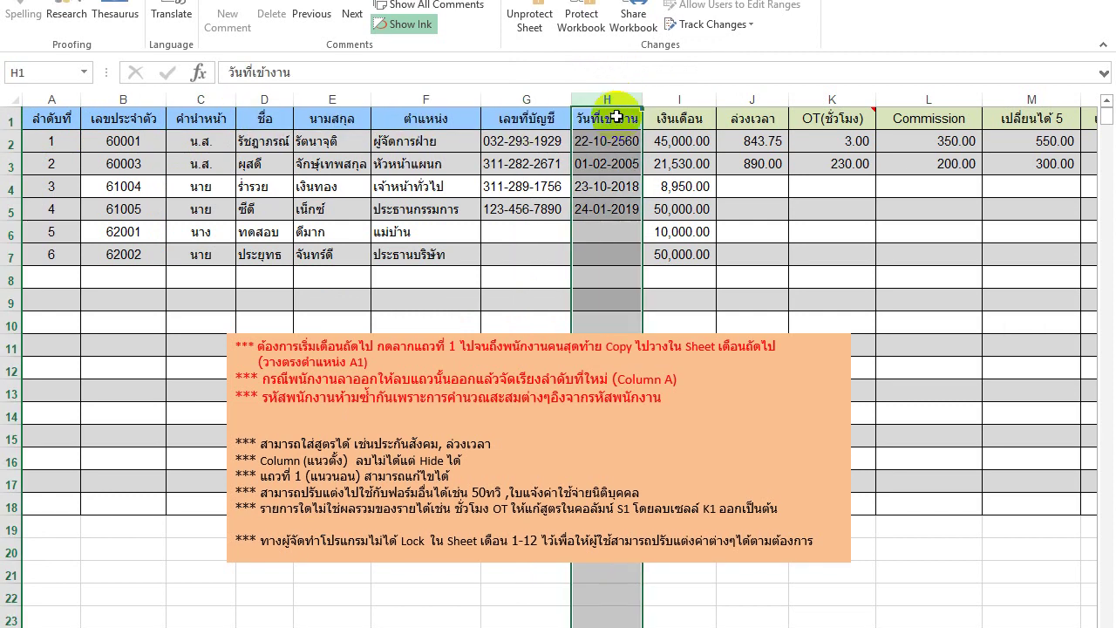
pyautogui.click(685, 119)
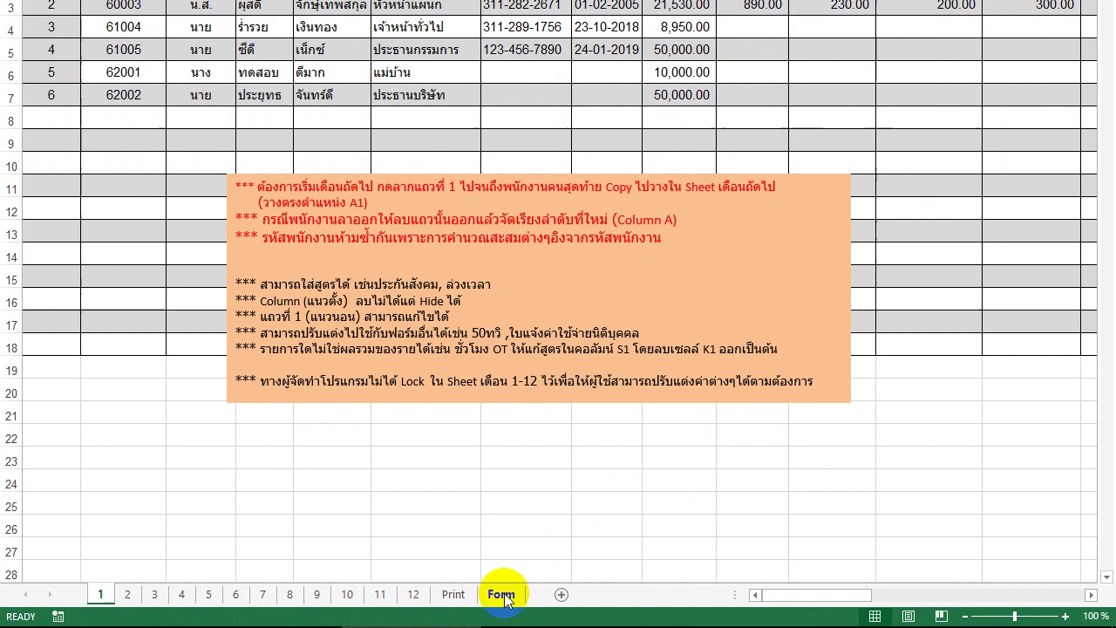
pyautogui.click(501, 562)
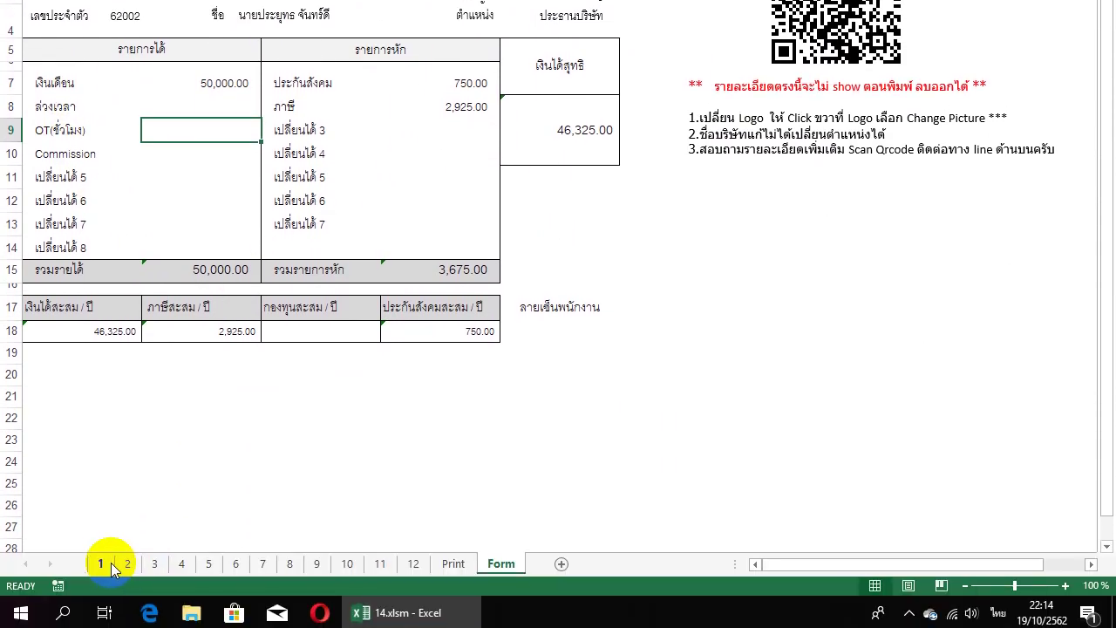
# Step: Go back to sheet 1 with the six-employee payroll table and orange usage notes
pyautogui.click(100, 597)
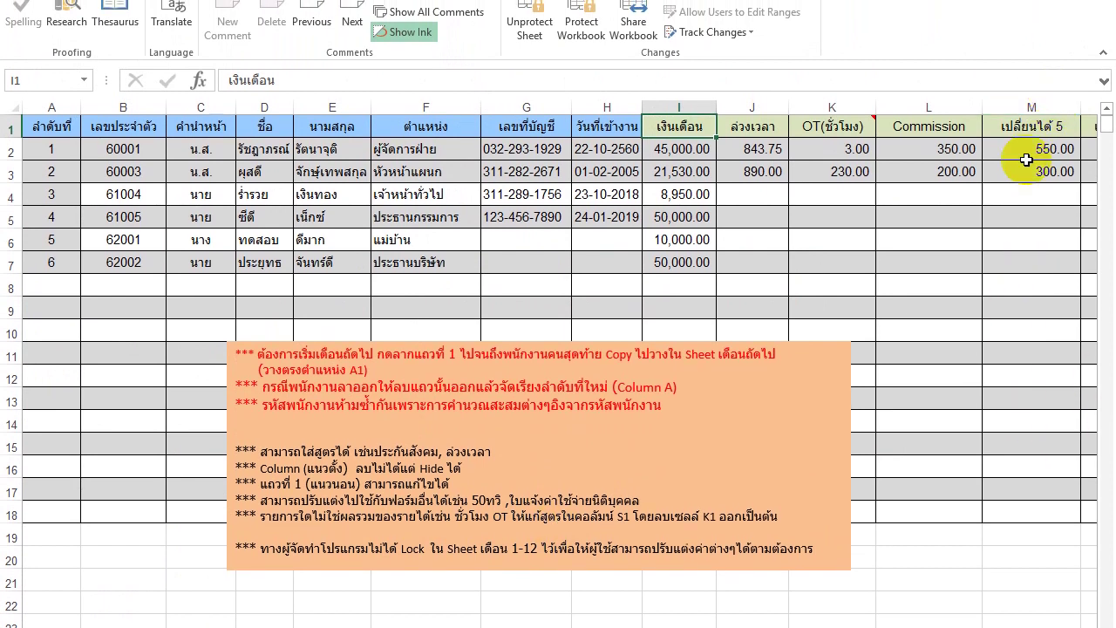
pyautogui.click(1023, 148)
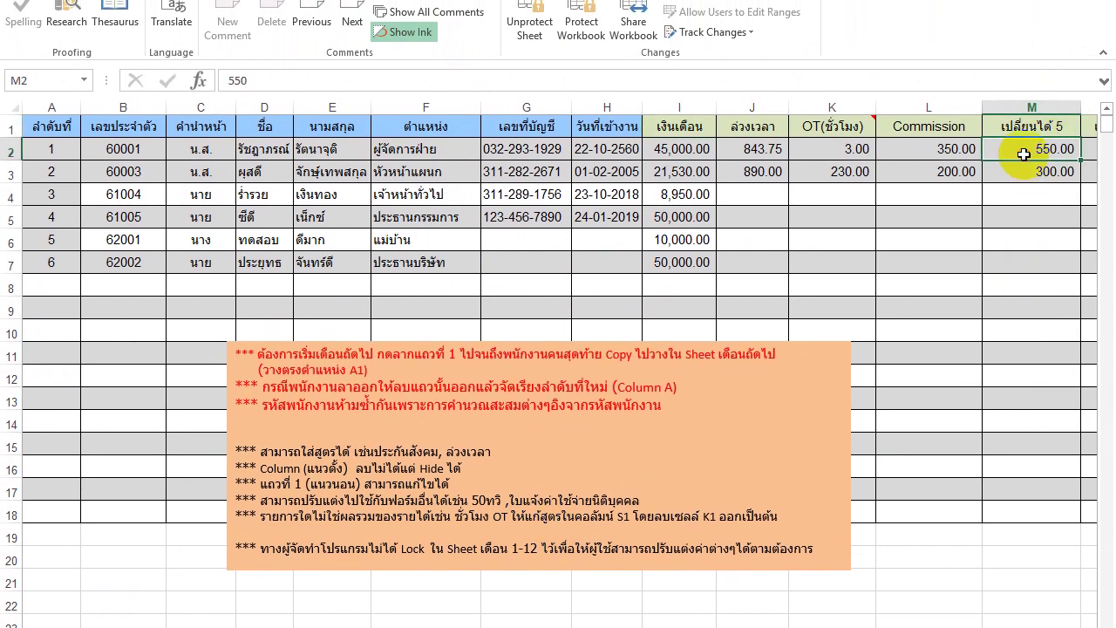
pyautogui.press('Right')
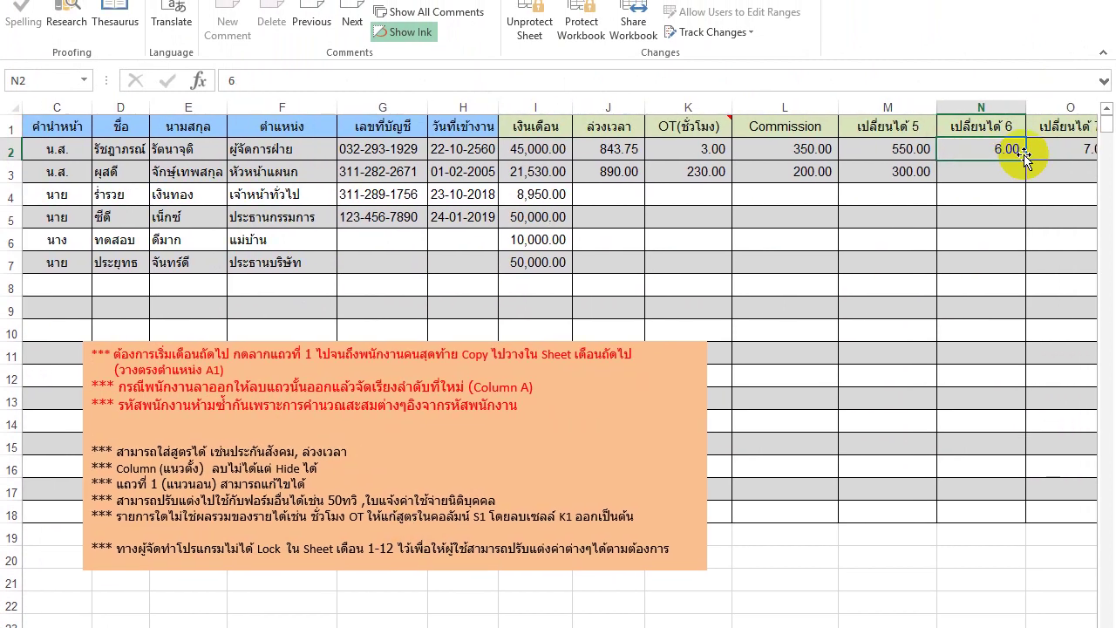
pyautogui.press('Right')
pyautogui.press('Right')
pyautogui.press('Right')
pyautogui.press('Right')
pyautogui.press('Right')
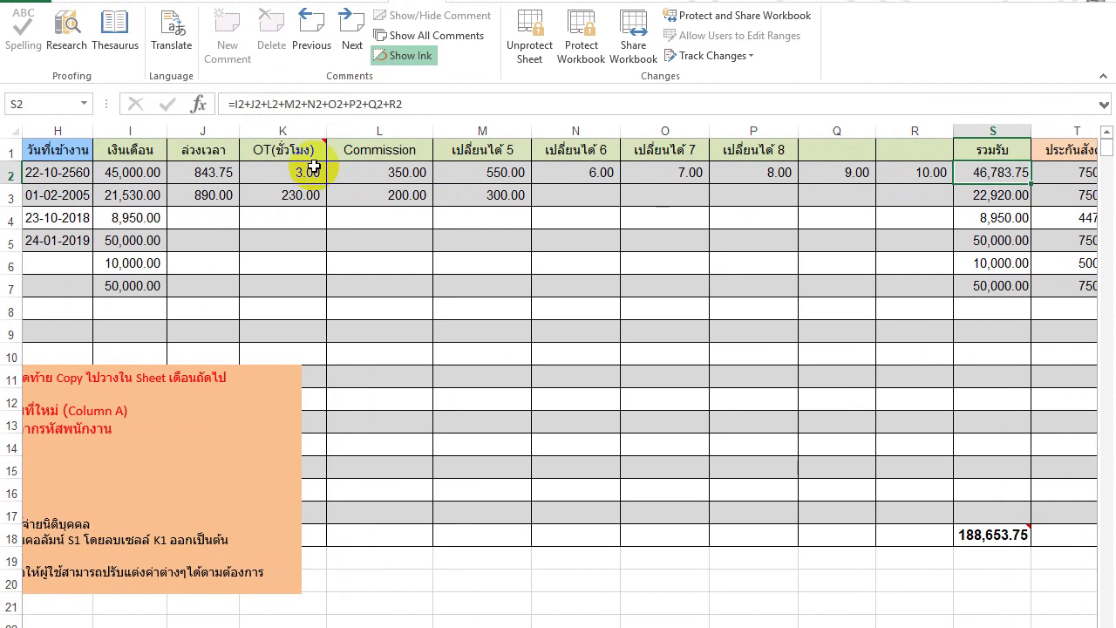
pyautogui.click(204, 176)
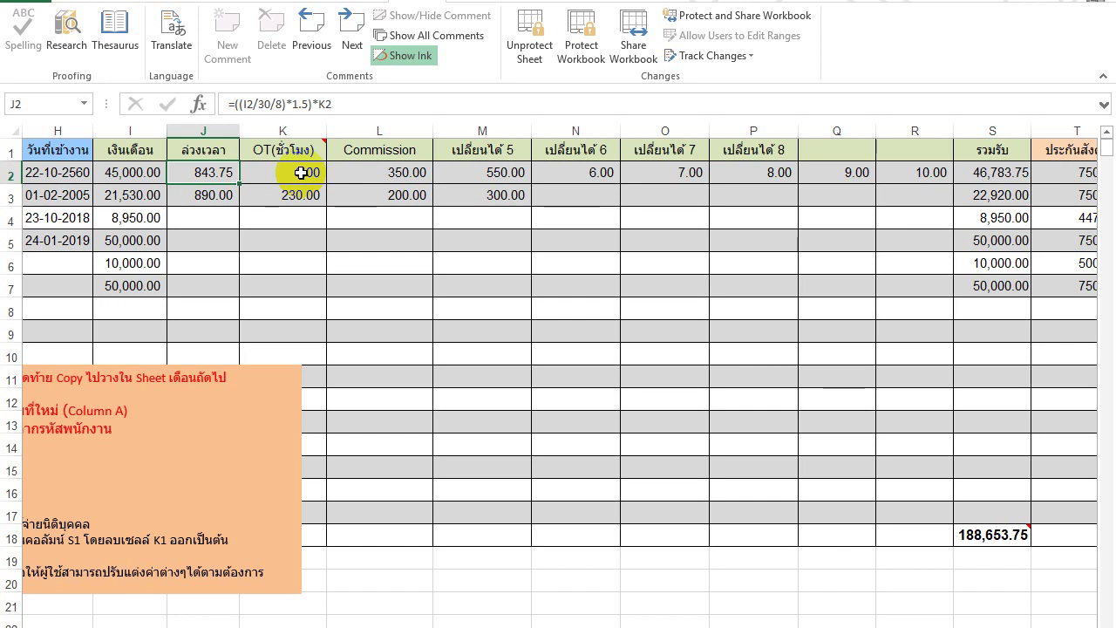
pyautogui.press('Left')
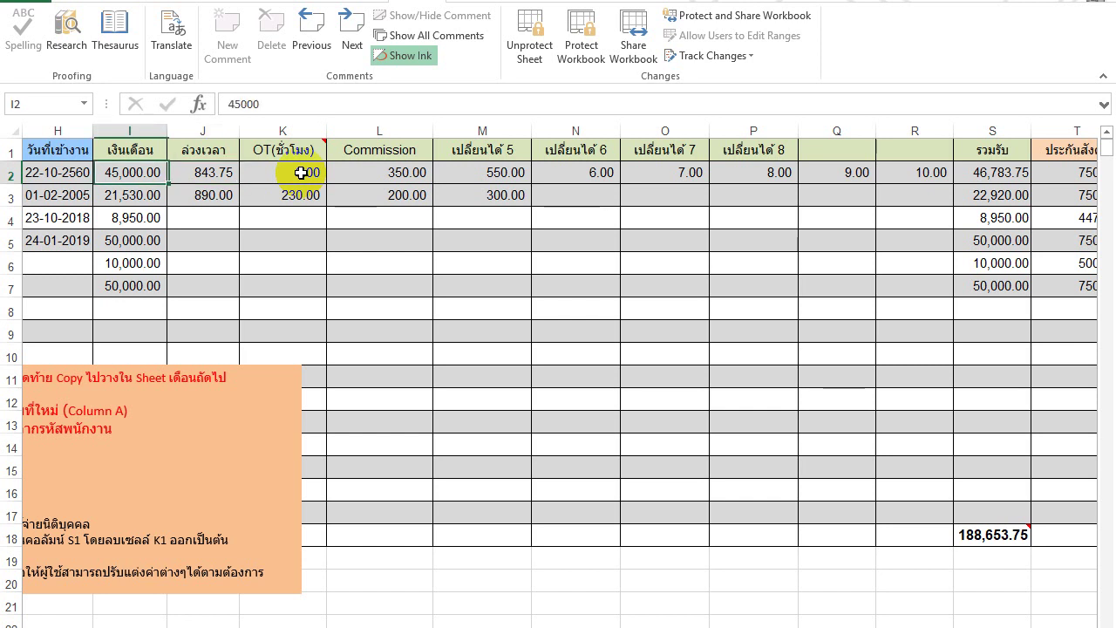
pyautogui.press('Left')
pyautogui.press('Home')
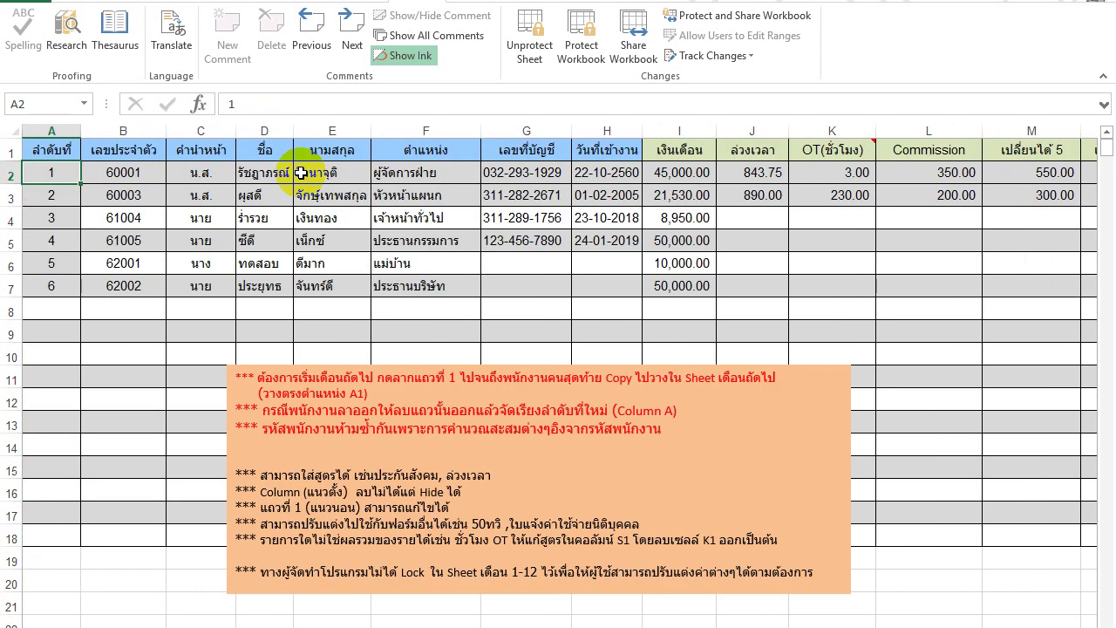
pyautogui.press('Down')
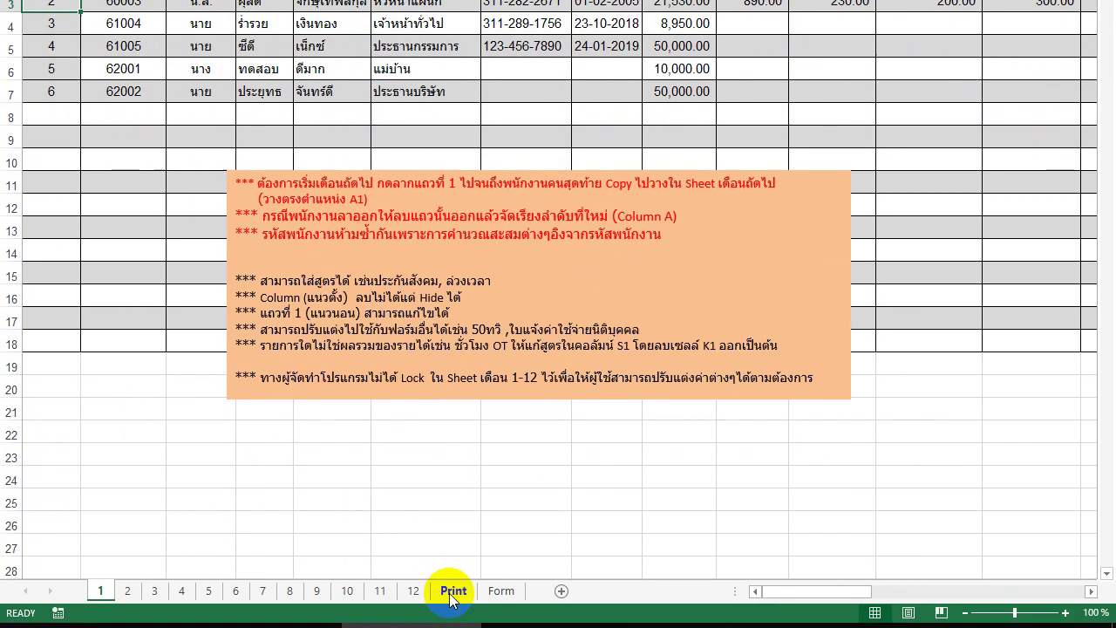
# Step: Move through the Print sheet to the Form payslip for employee 62002, net pay 46,325.00
pyautogui.click(449, 560)
pyautogui.click(501, 560)
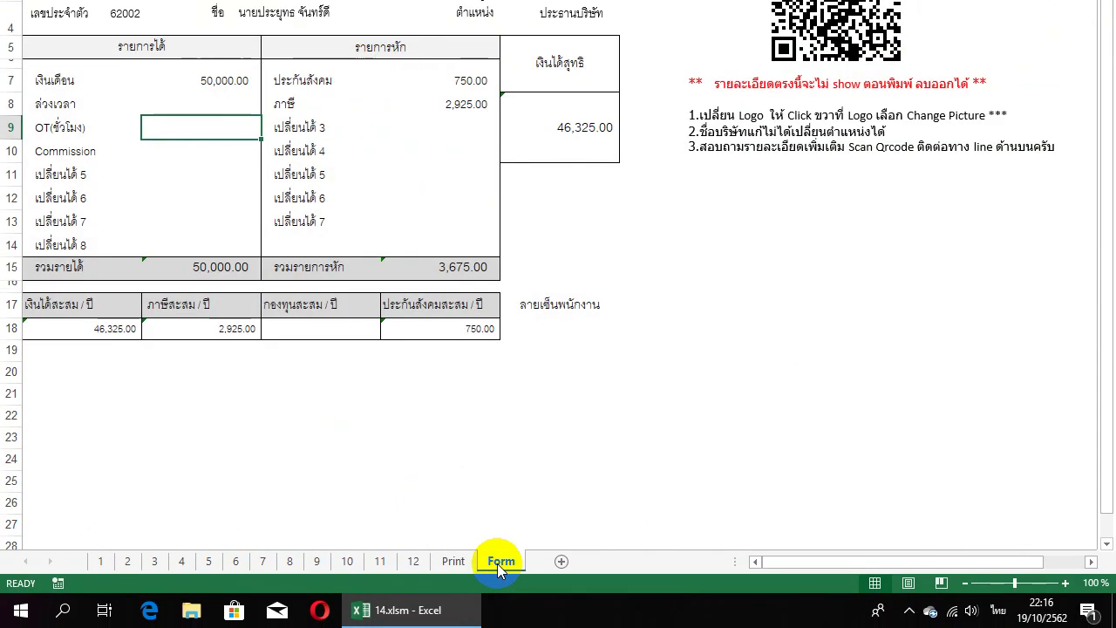